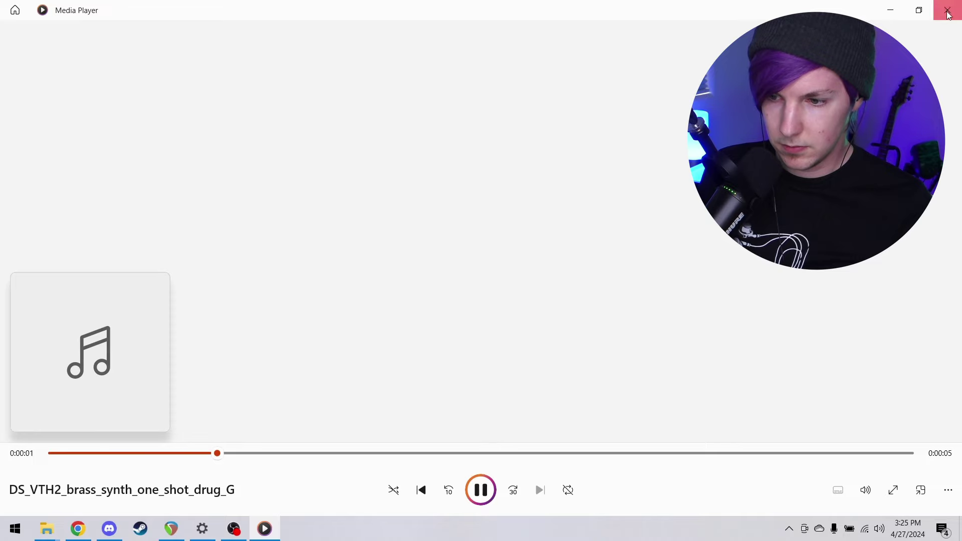
- Close the sample preview and start generating Genopatch patches in Synplant from DS_VTH2_brass_synth_one_shot_drug_G
left_click(948, 12)
left_click_drag(446, 277, 446, 277)
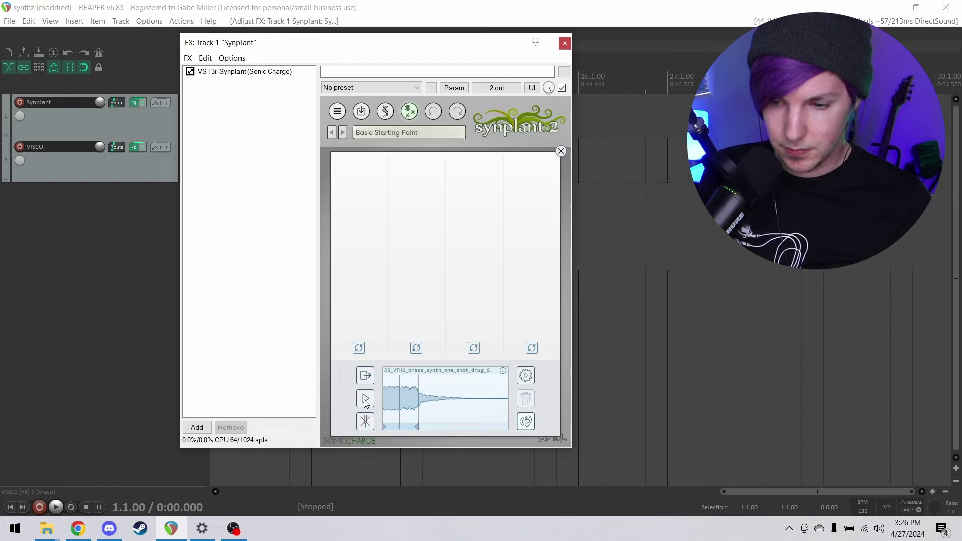
left_click(525, 376)
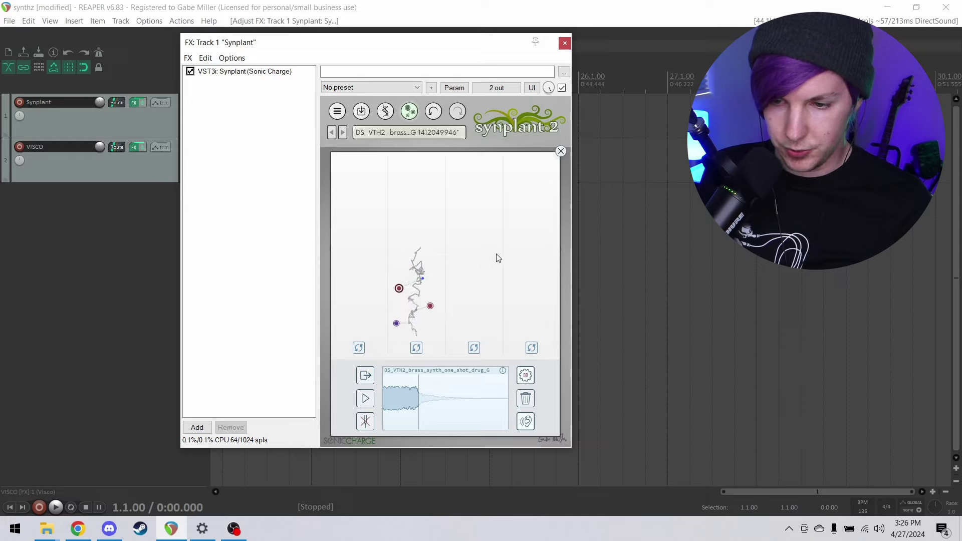
- Audition the generated patches in the second strand, load the orange one in the fourth, and play the source sample for comparison
left_click(429, 306)
left_click(396, 324)
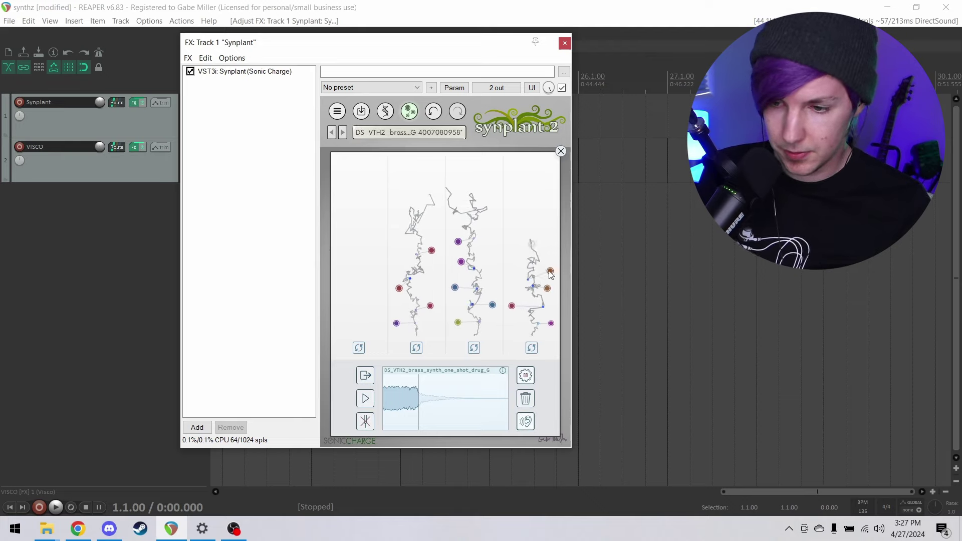
left_click(550, 272)
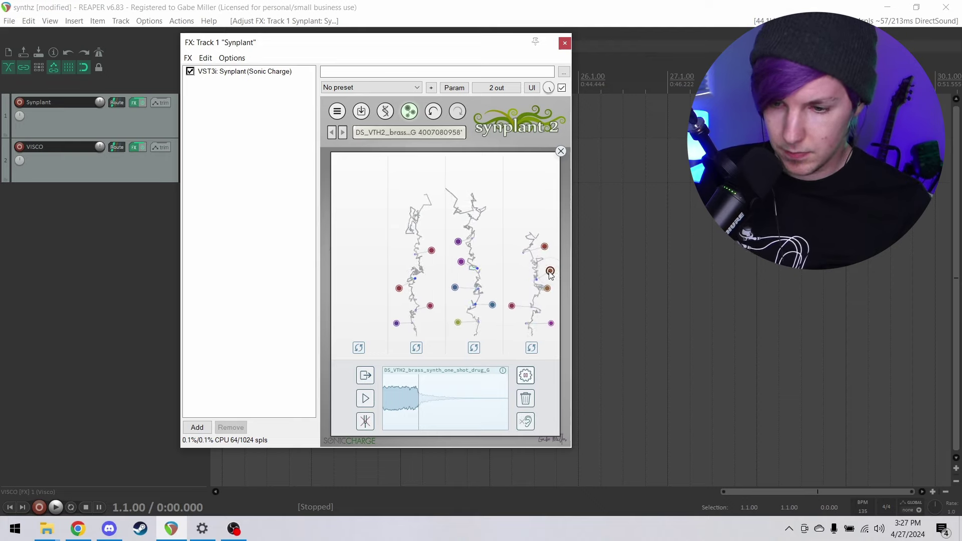
left_click(365, 399)
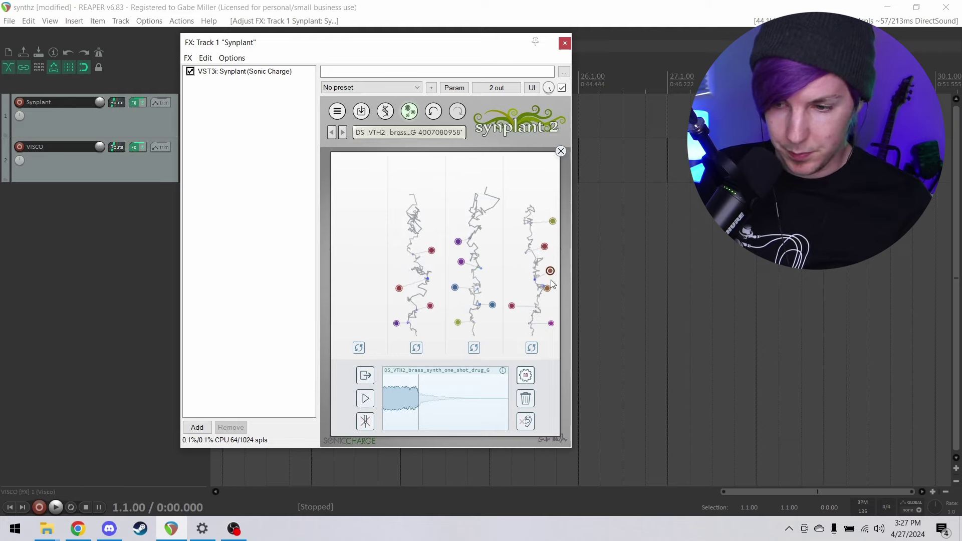
- Return to the main plant view, grow the G# branch outward, and adjust the atonality
left_click(559, 151)
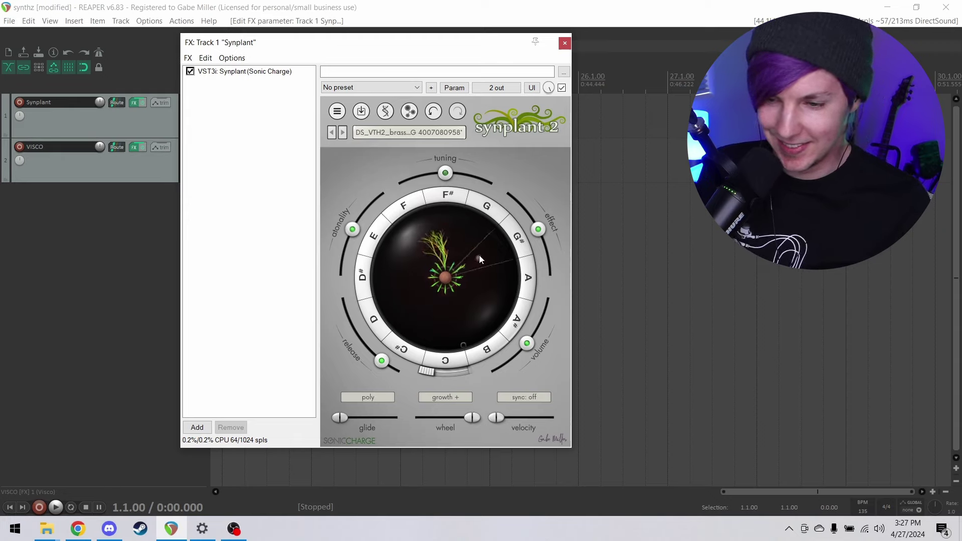
left_click_drag(479, 254, 511, 236)
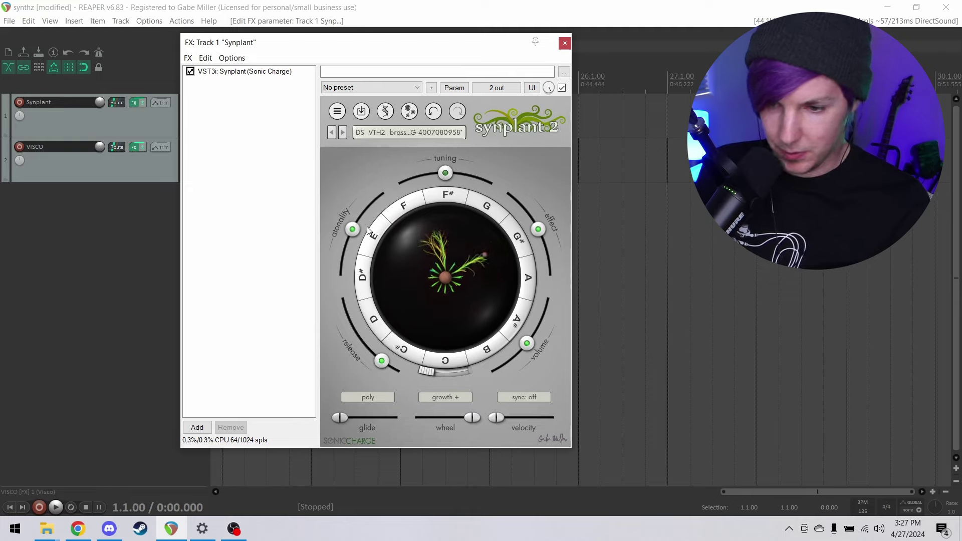
left_click_drag(353, 230, 383, 193)
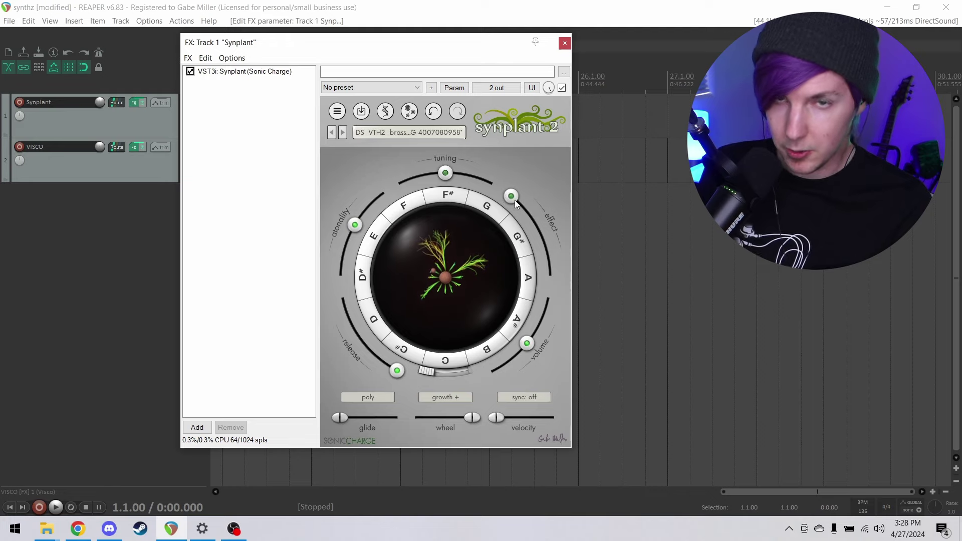
- Change the effect amount and clone the selected branch of the plant
left_click_drag(515, 200, 547, 270)
key("ctrl+z")
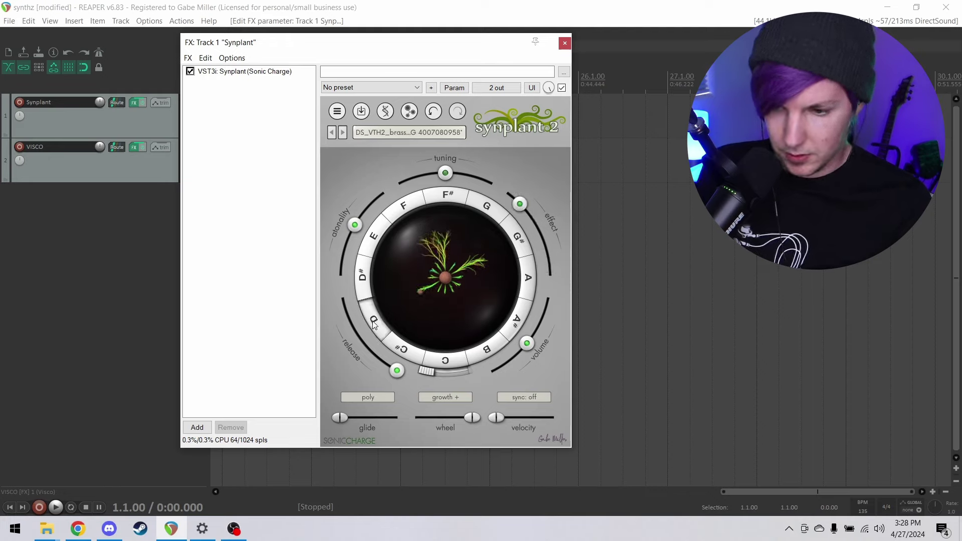
right_click(420, 295)
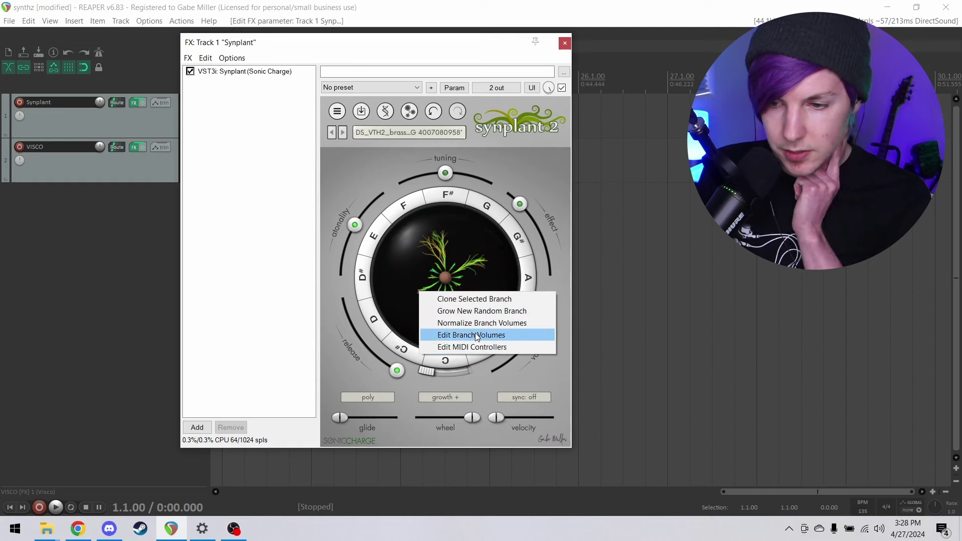
left_click(472, 299)
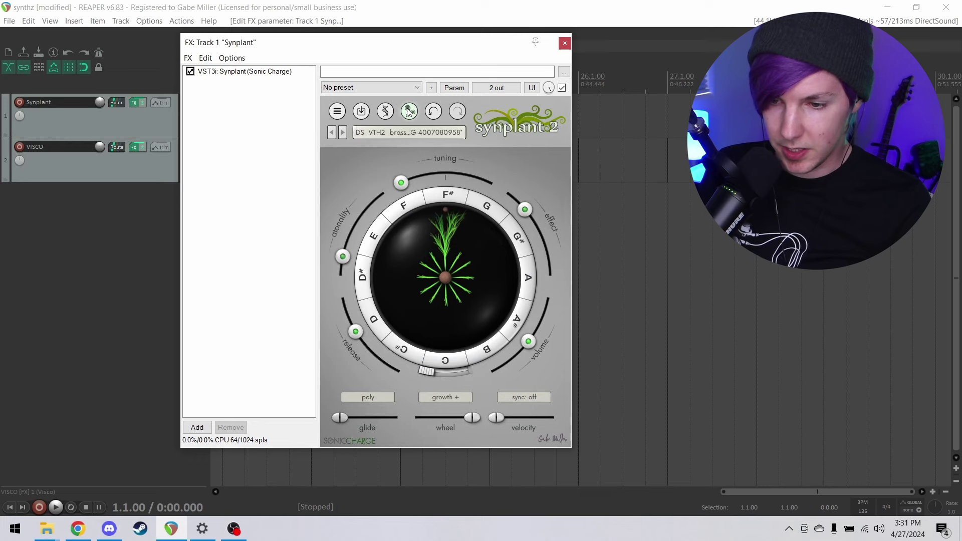
- Reload the orange Genopatch result from the fourth strand and grow the F branch slightly in the main plant view
left_click(409, 111)
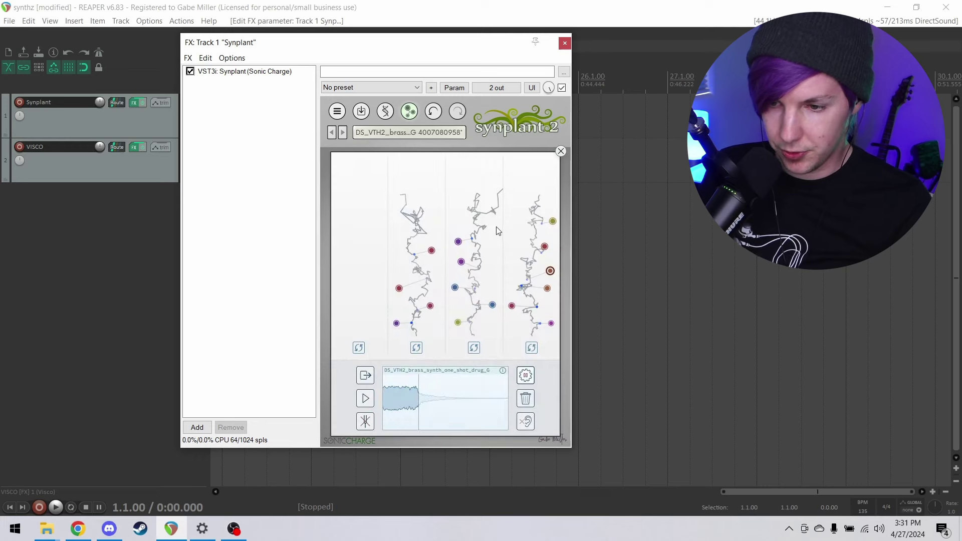
left_click(544, 246)
left_click(549, 273)
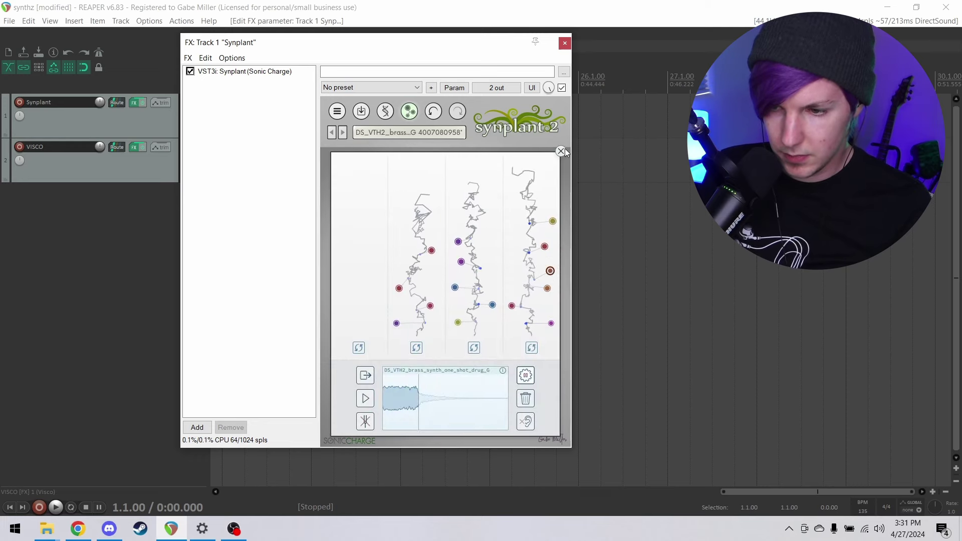
left_click(561, 151)
left_click_drag(483, 217, 434, 252)
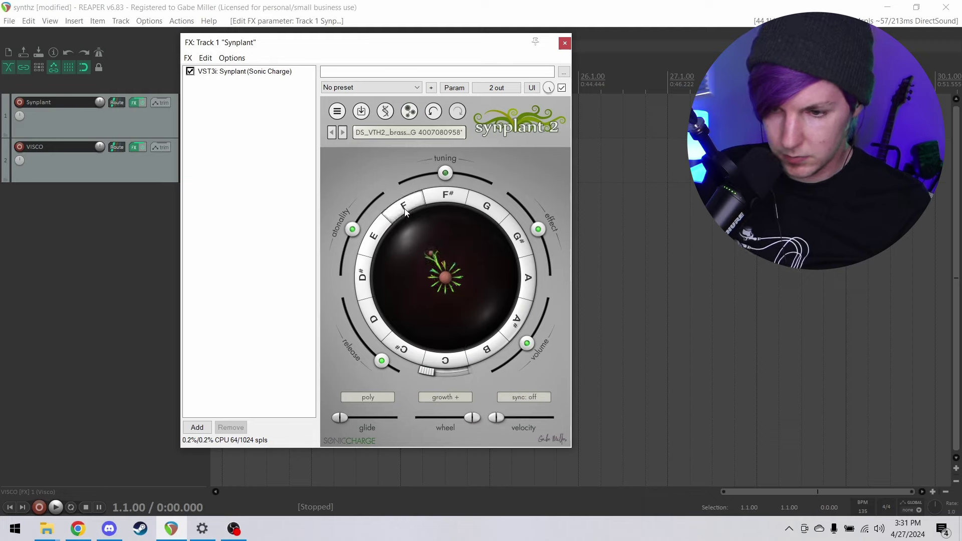
- Open the patch's DNA editor, start playback, and set env_kf in the Envelope and LFO section to about 0.10
left_click(384, 111)
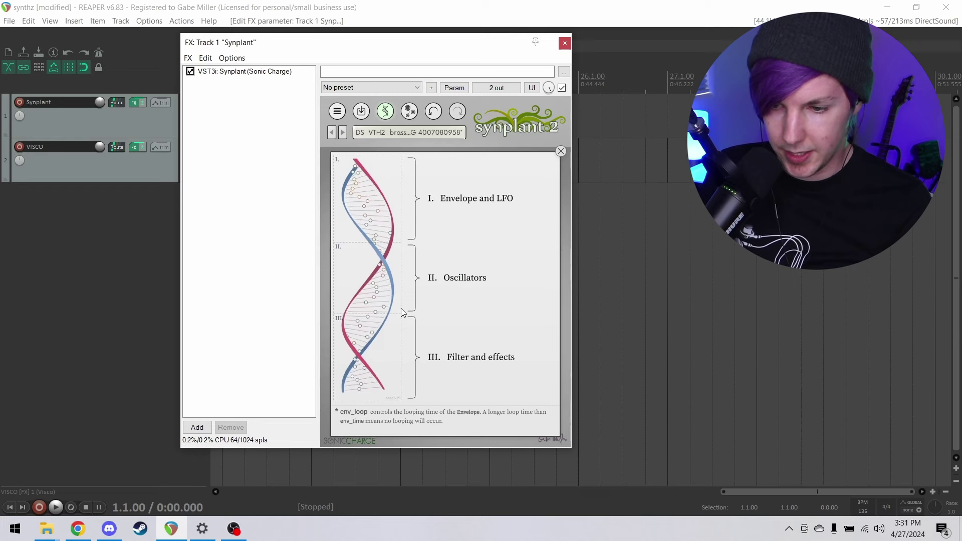
left_click_drag(475, 47, 709, 108)
key("space")
left_click(623, 228)
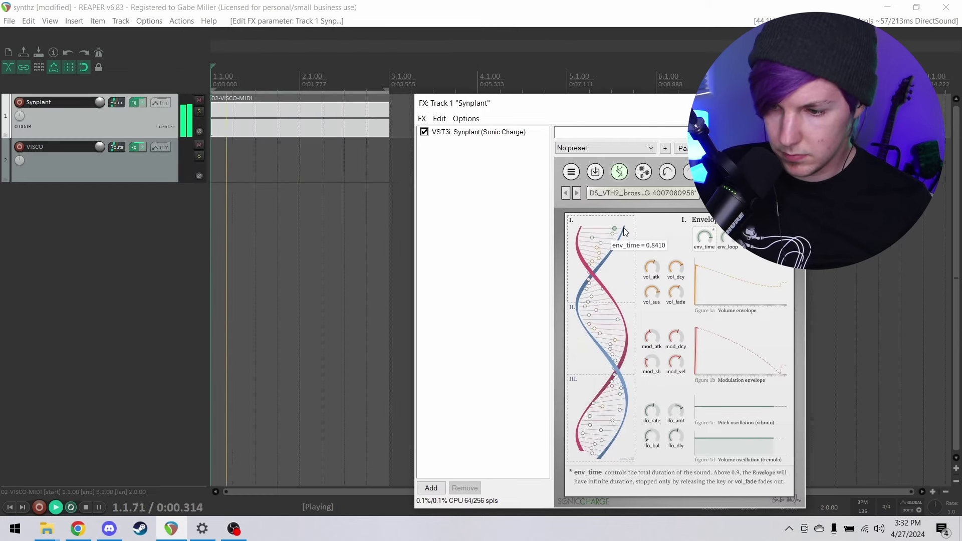
left_click_drag(606, 243, 586, 244)
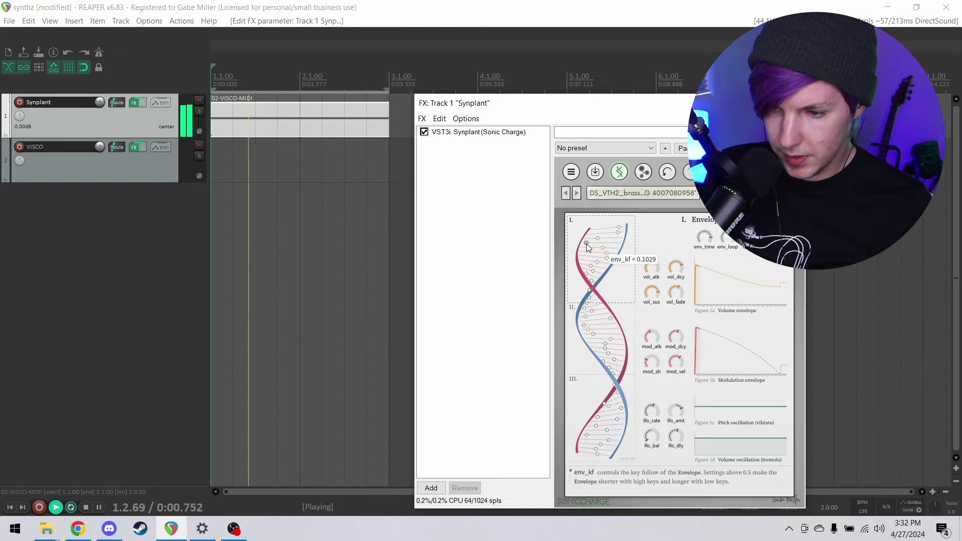
mouse_move(656, 419)
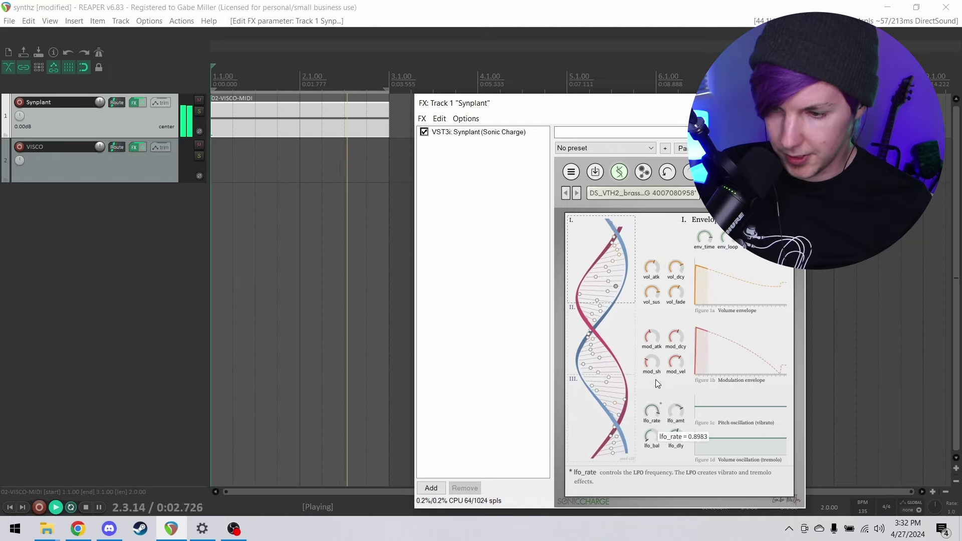
- In the Oscillators section of the DNA editor, set osc_mix to about 0.70
left_click(597, 329)
mouse_move(578, 332)
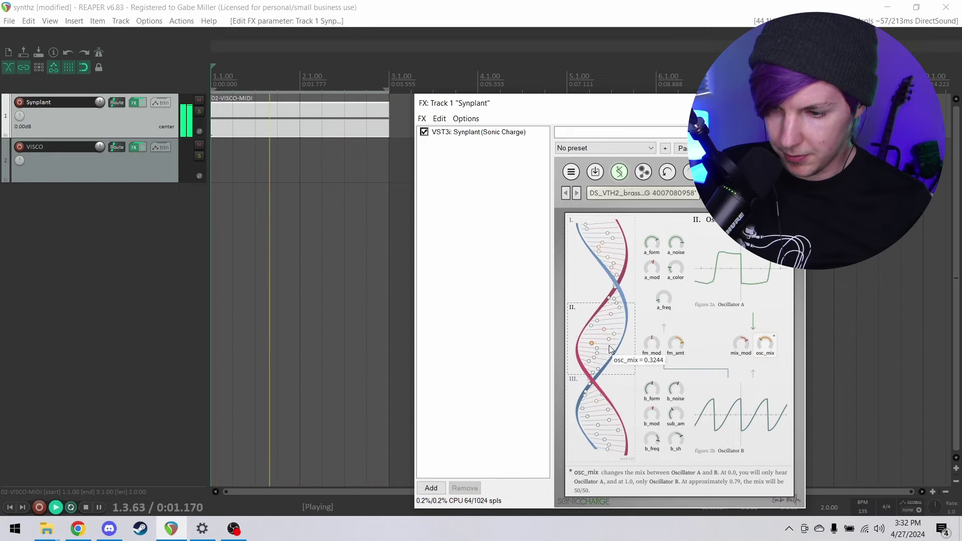
mouse_move(611, 346)
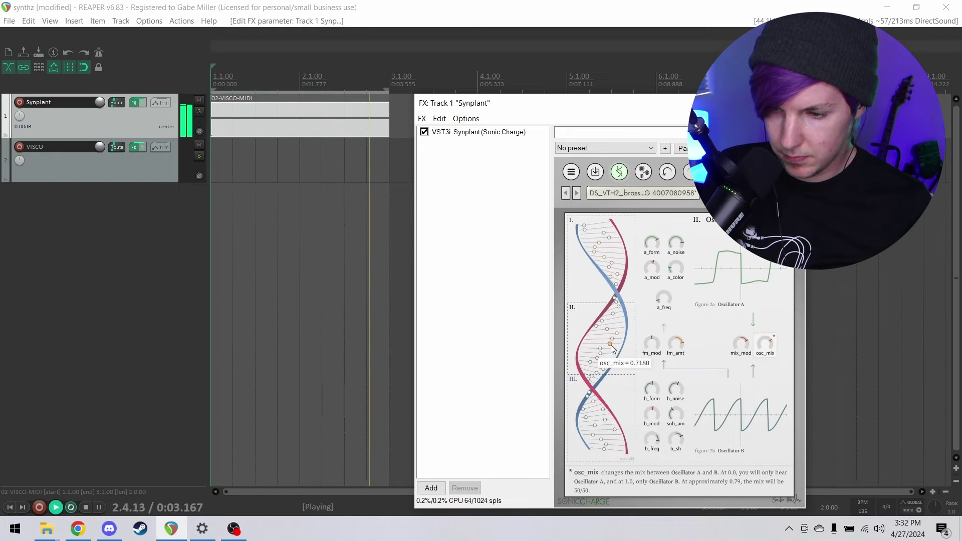
left_click_drag(611, 345, 611, 346)
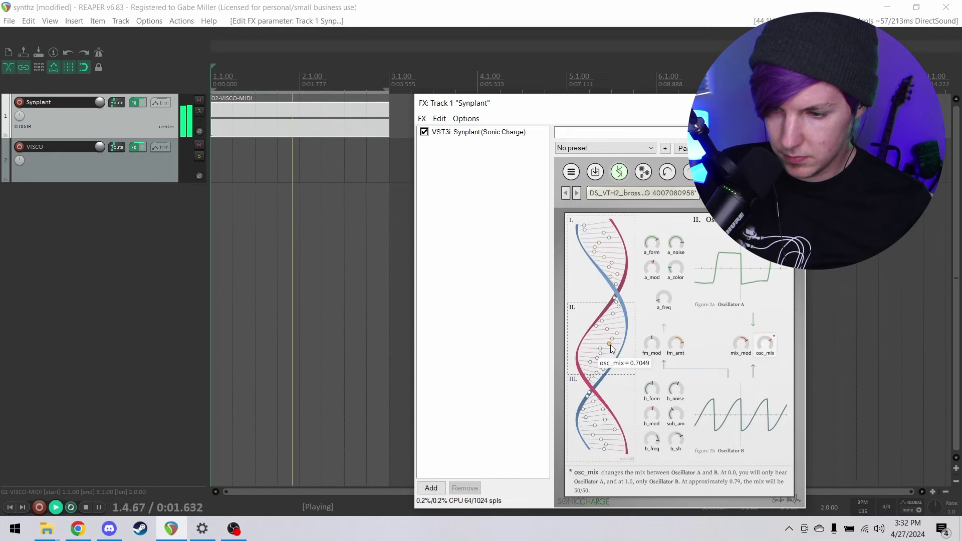
- Adjust Oscillator B's pitch modulation (b_mod) and grow the D# branch in the main plant view
mouse_move(606, 353)
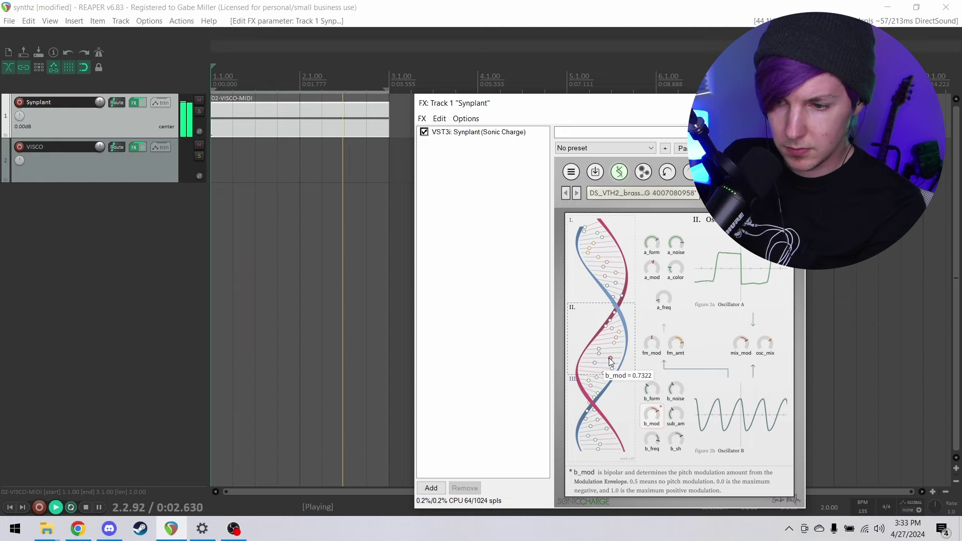
left_click_drag(610, 362, 604, 361)
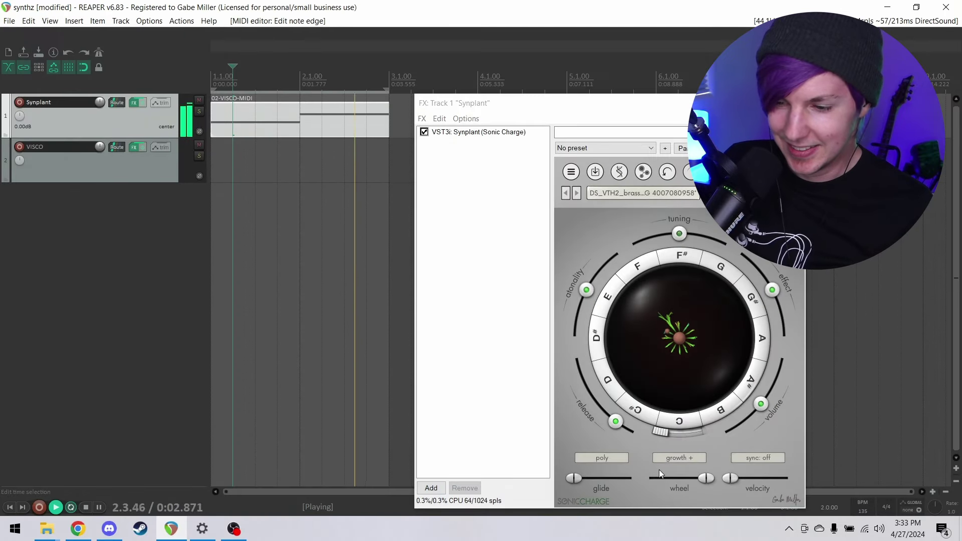
left_click_drag(657, 335, 629, 341)
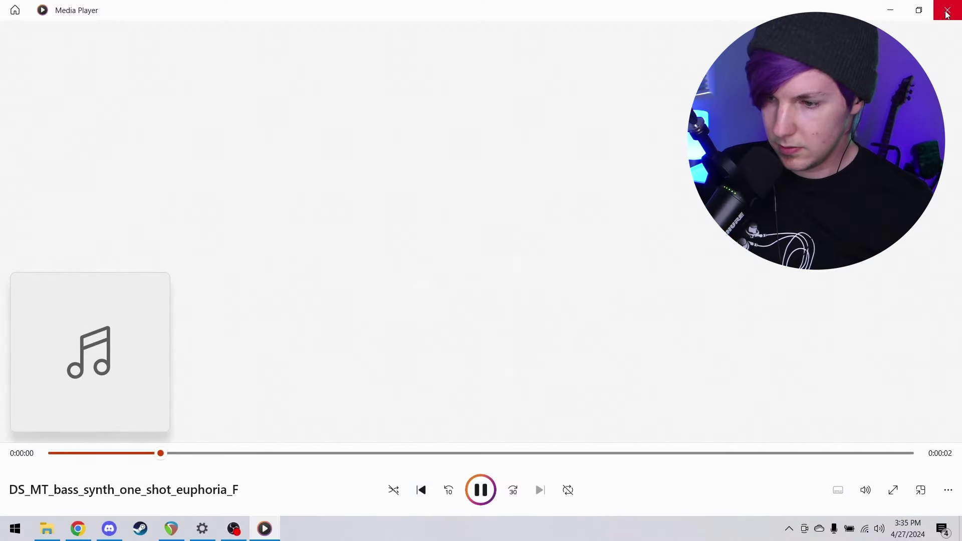
- Generate patches from DS_MT_bass_synth_one_shot_euphoria_F in the first Genopatch strand on track 2 and audition the results
left_click(947, 13)
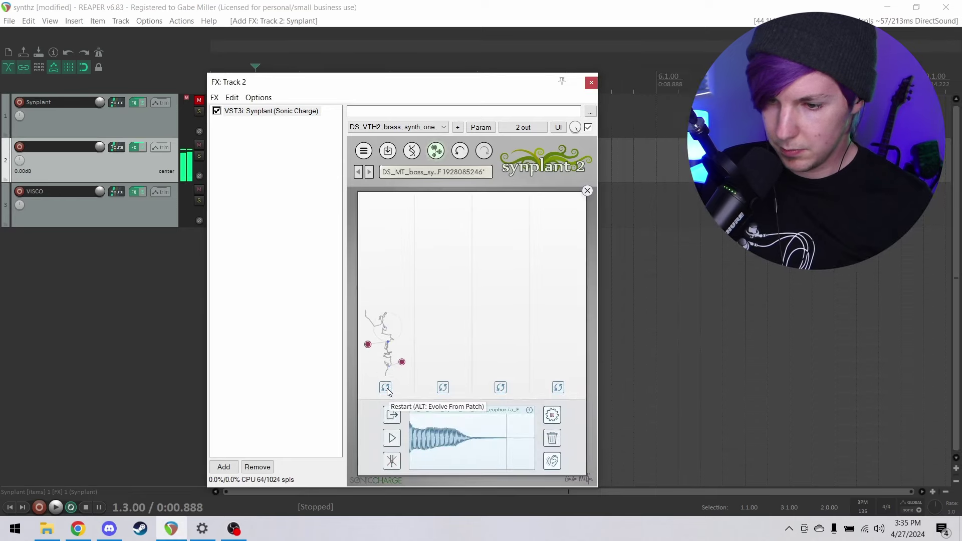
left_click(387, 389)
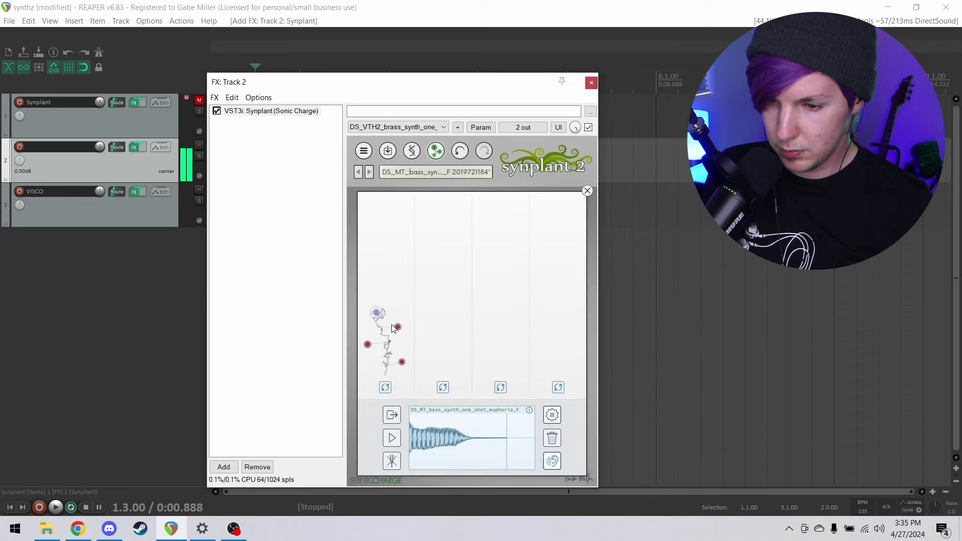
left_click(371, 342)
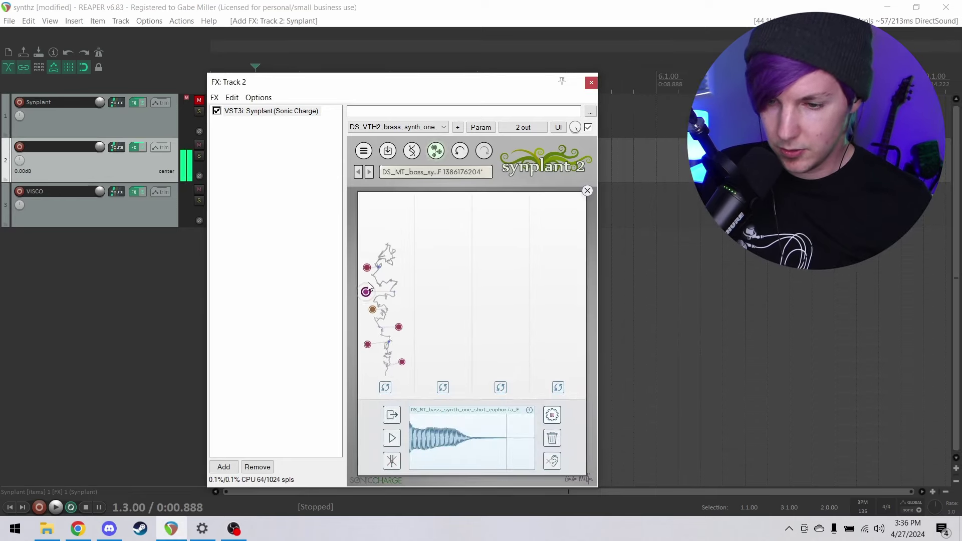
left_click(369, 268)
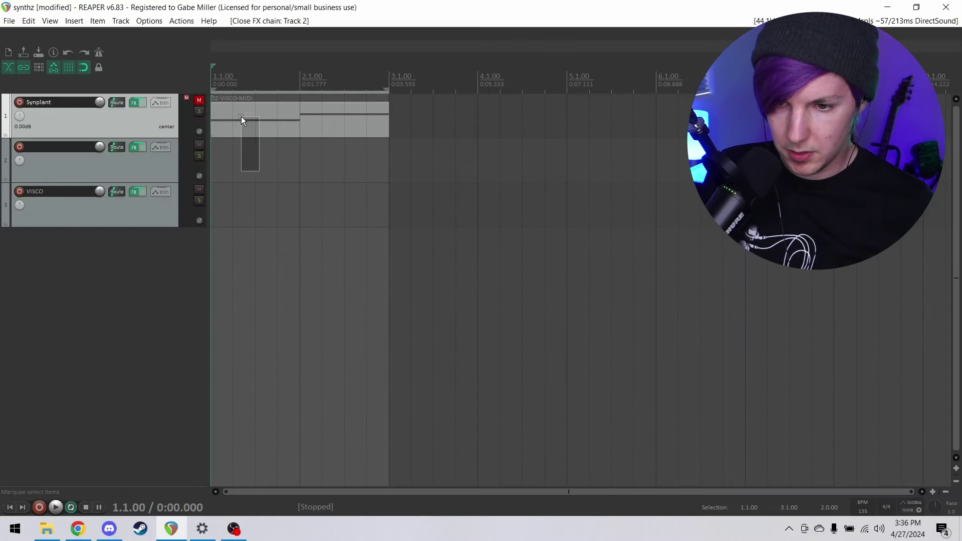
- Play the MIDI item on track 2 with the metronome turned off and open the track's Synplant window
key("space")
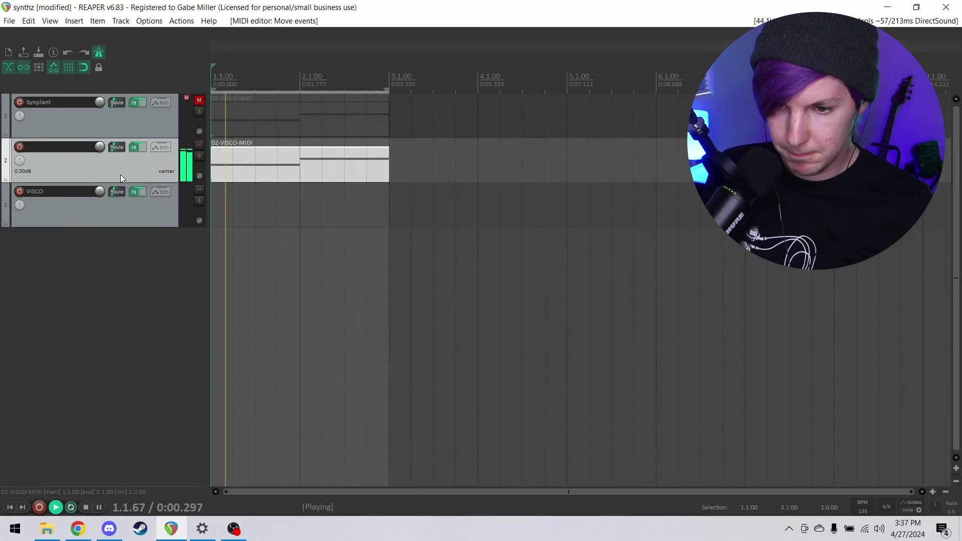
left_click(134, 146)
left_click(99, 52)
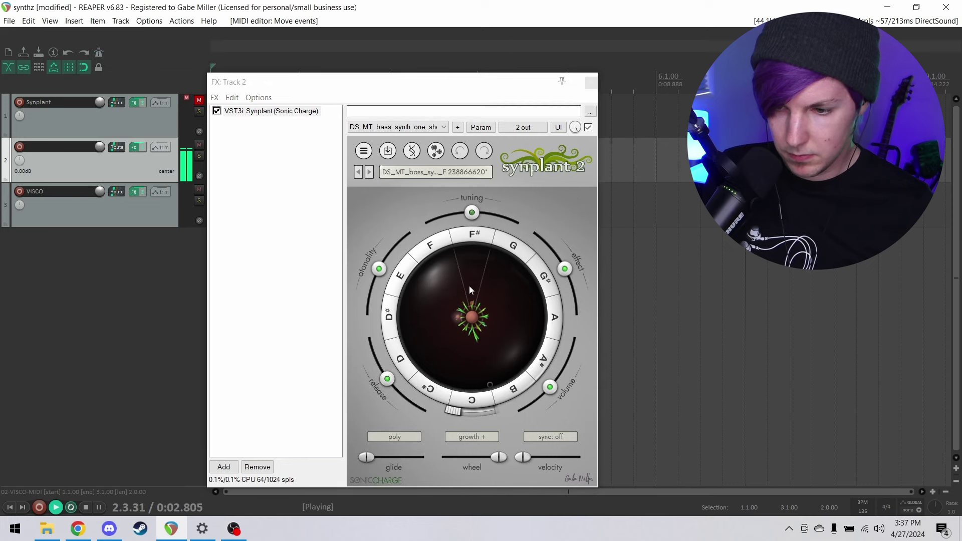
- Lower the atonality of track 2's Synplant to near its minimum and open its DNA editor
left_click_drag(532, 139, 503, 106)
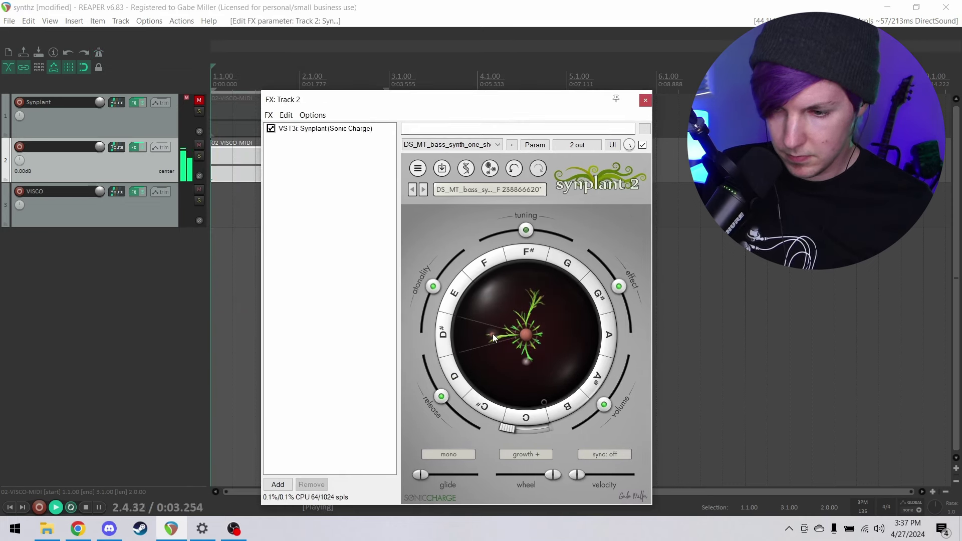
left_click_drag(433, 286, 421, 323)
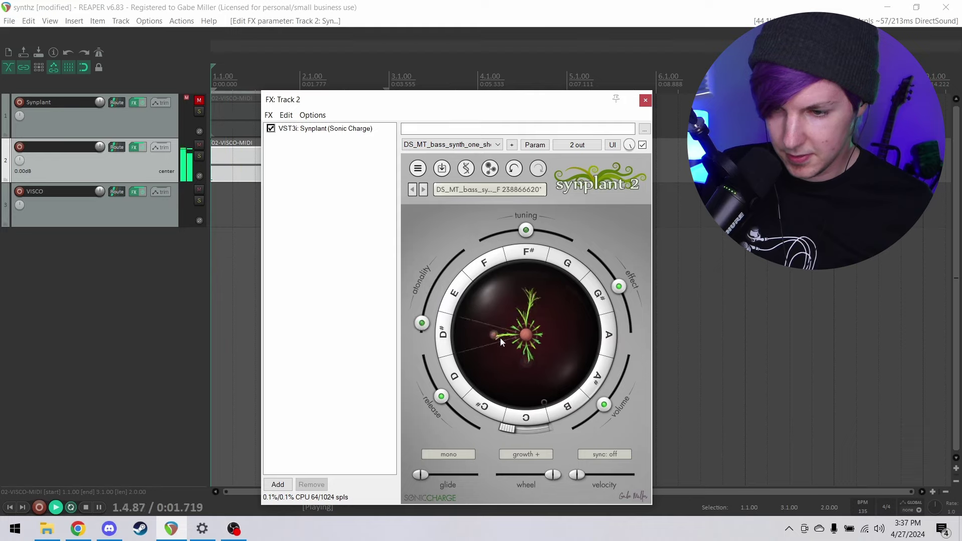
left_click(466, 169)
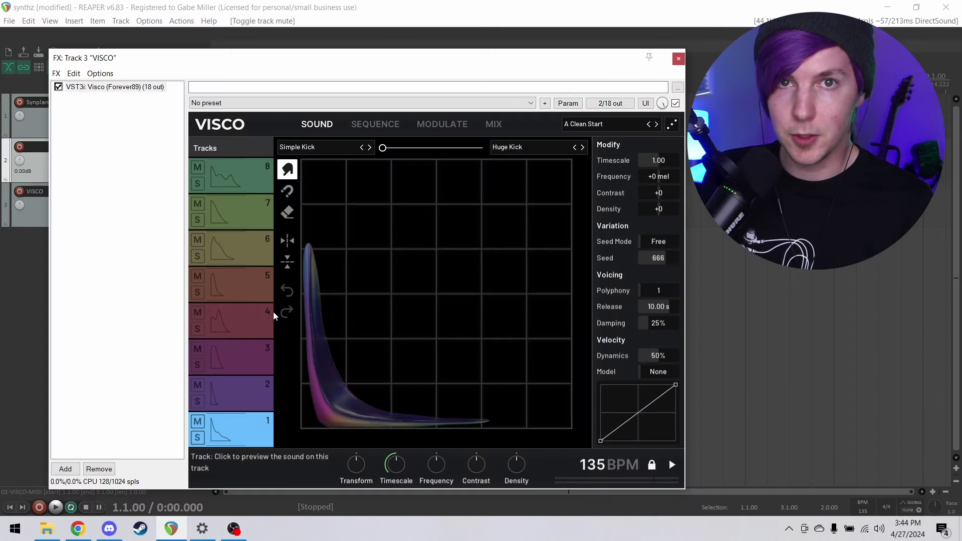
- Switch to File Explorer and preview the sample BOS_DHT_Kick_One_Shot_Rumble_Hard
key("alt+Tab")
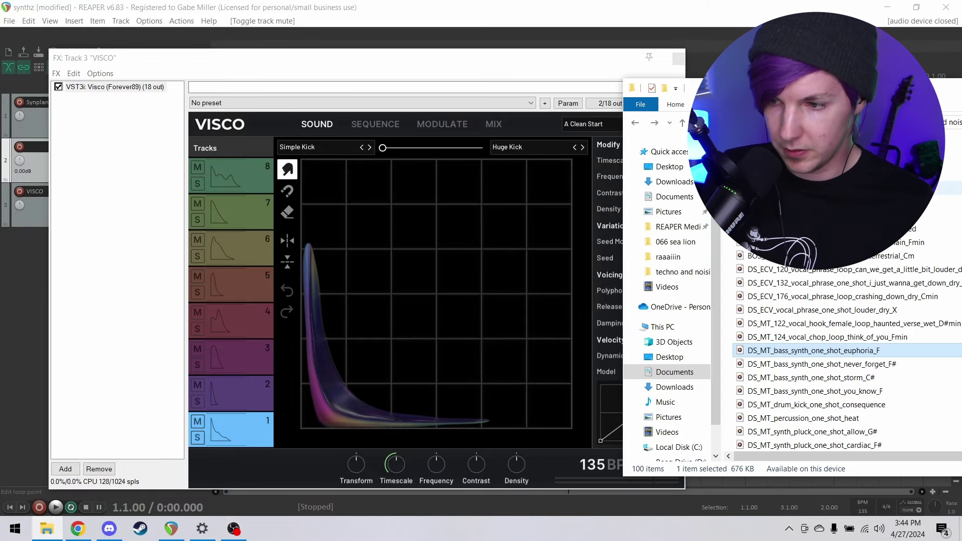
double_click(827, 202)
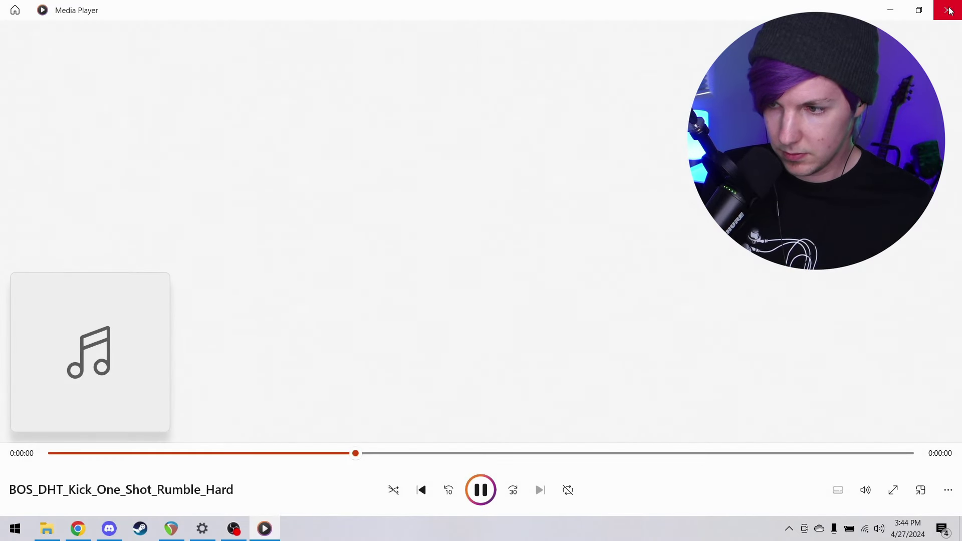
- Load BOS_DHT_Kick_One_Shot_Rumble_Hard as the first sound of Visco's track 1 and audition it on its own and morphed fully to Huge Kick
left_click(949, 8)
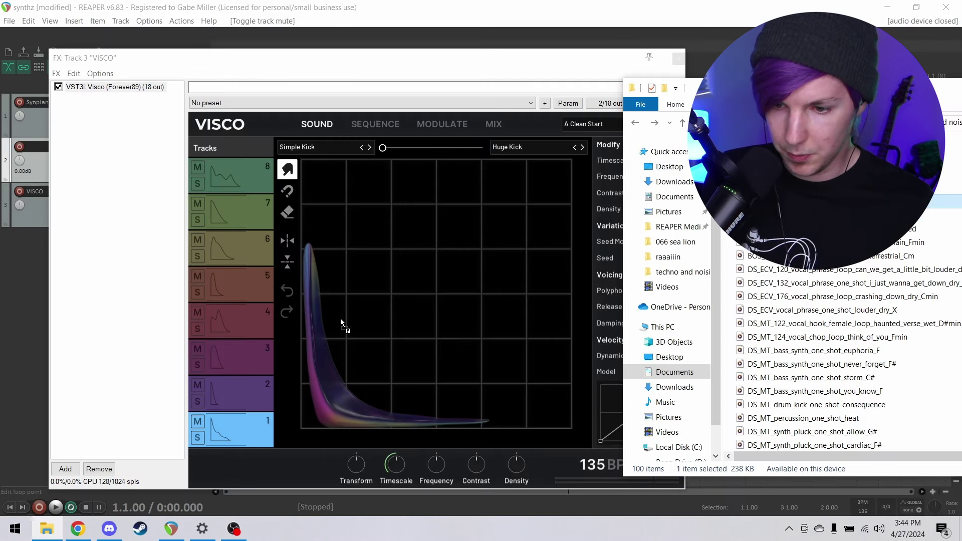
left_click(446, 75)
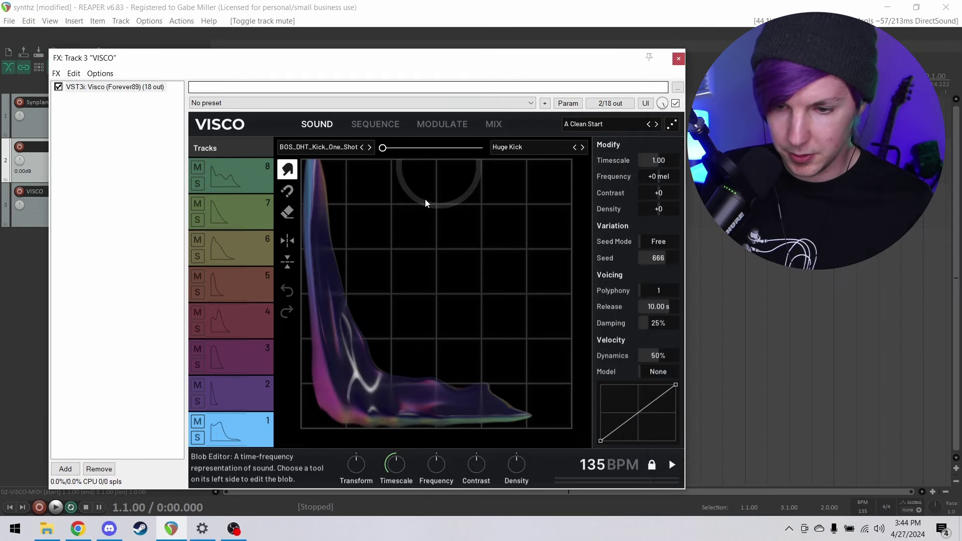
left_click(227, 434)
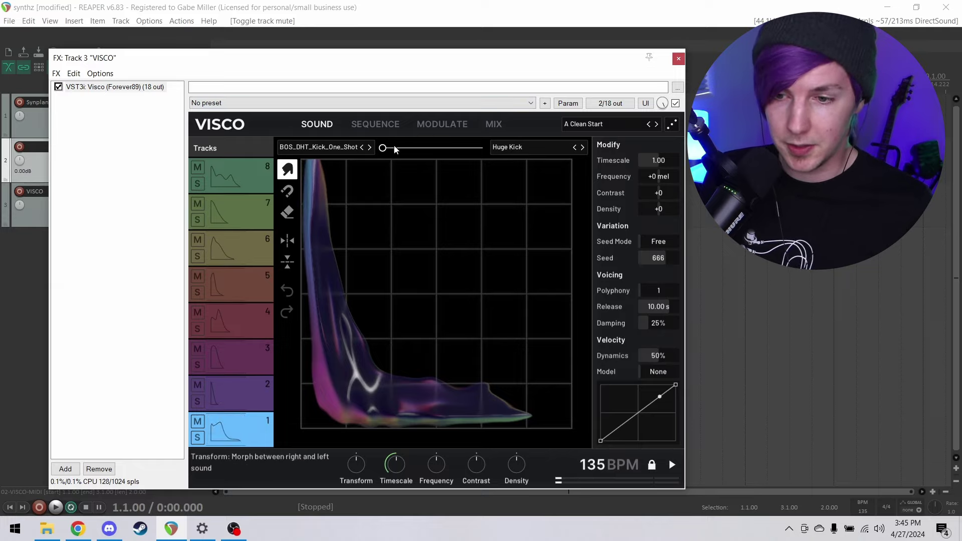
left_click_drag(384, 149, 494, 148)
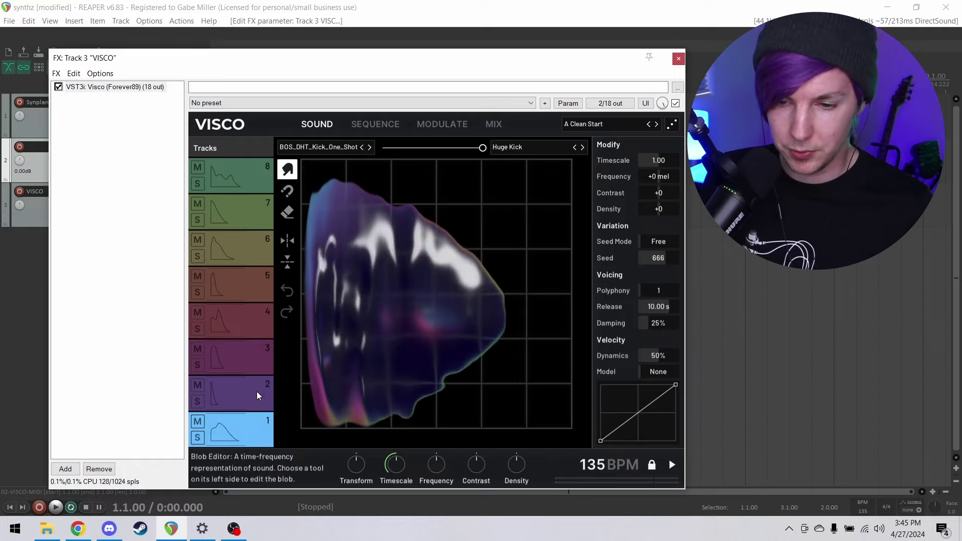
left_click(225, 437)
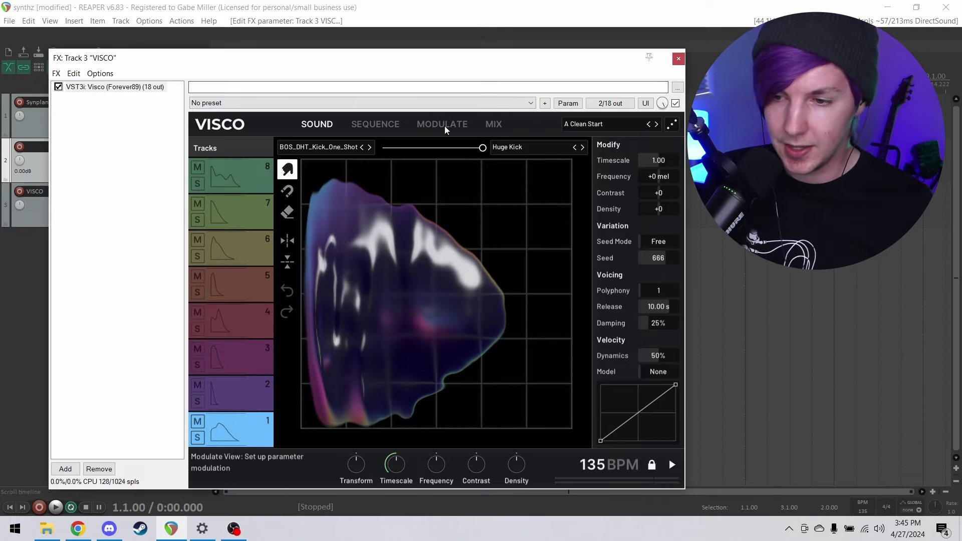
- Sequence the track 1 kick on steps 1, 5, 9 and 13, and play it while morphing the sound toward Huge Kick
left_click(375, 123)
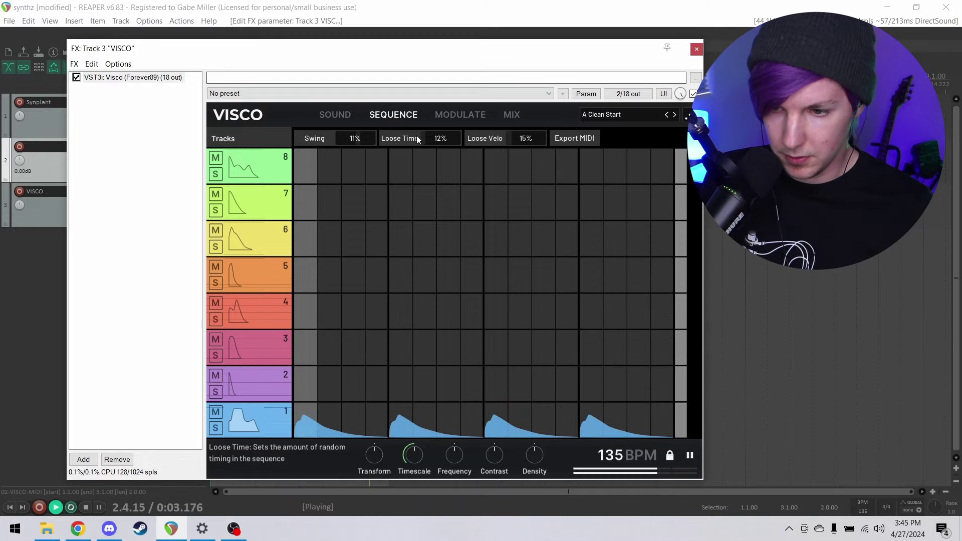
left_click(335, 115)
key("space")
left_click_drag(479, 141, 501, 142)
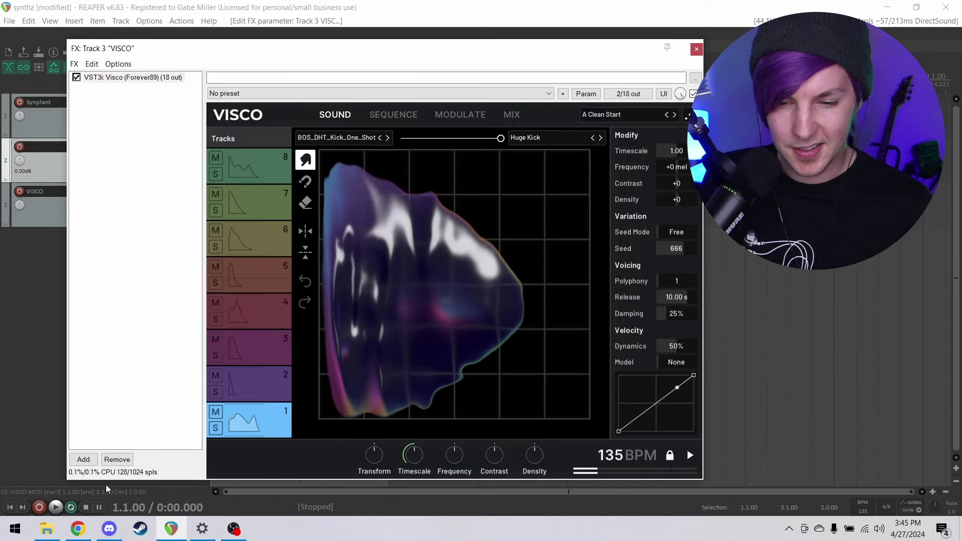
key("space")
- Preview the AT_Solar_Kick_One_Shot sample, load it as track 1's second sound, and blend it with the first during playback
left_click(47, 529)
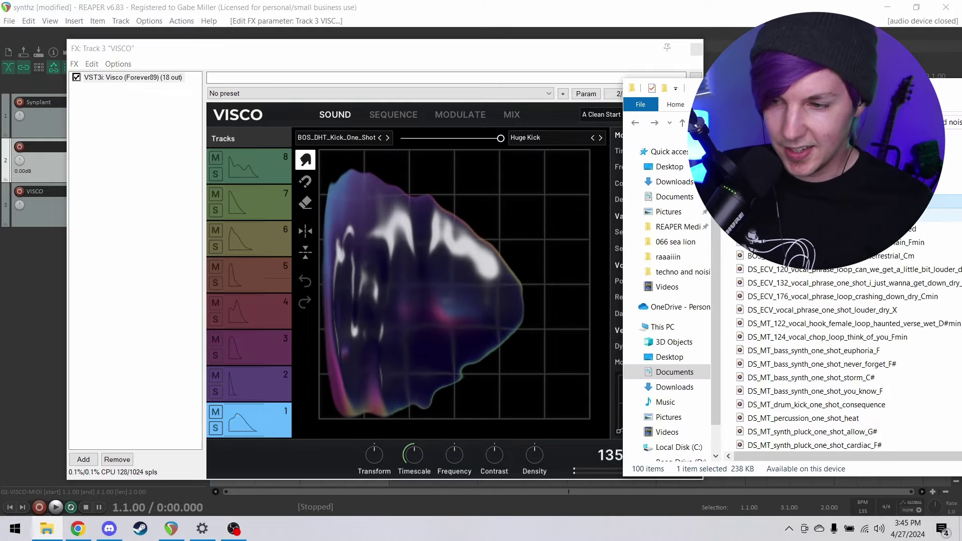
key("Return")
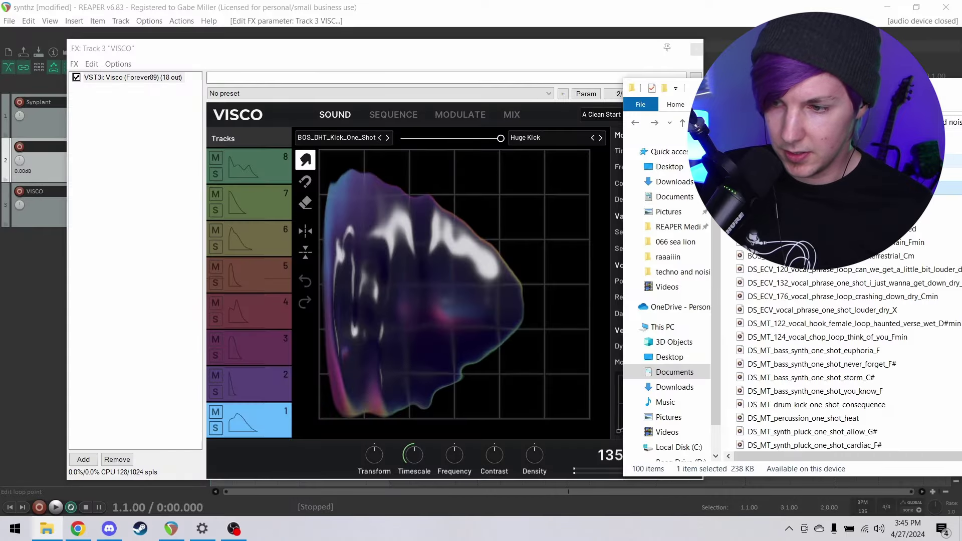
double_click(822, 161)
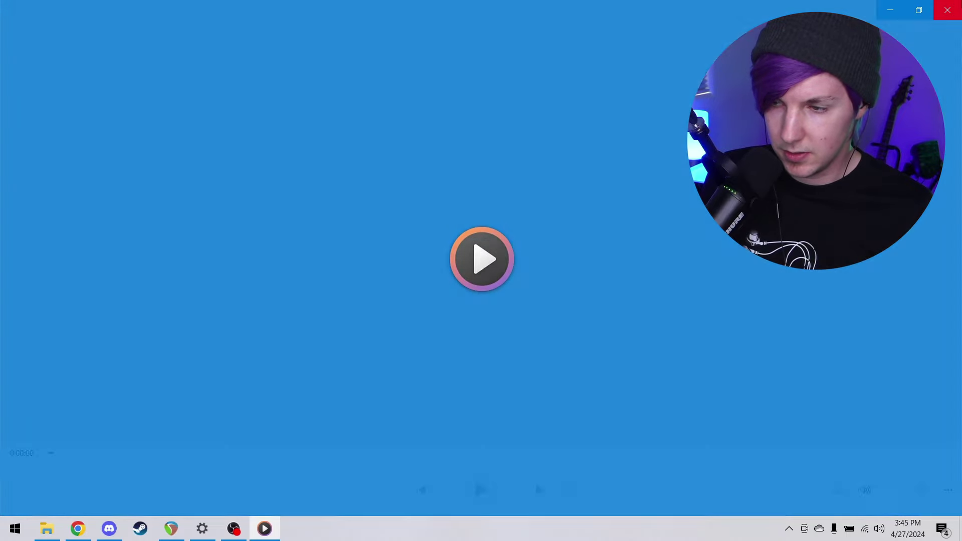
left_click(945, 7)
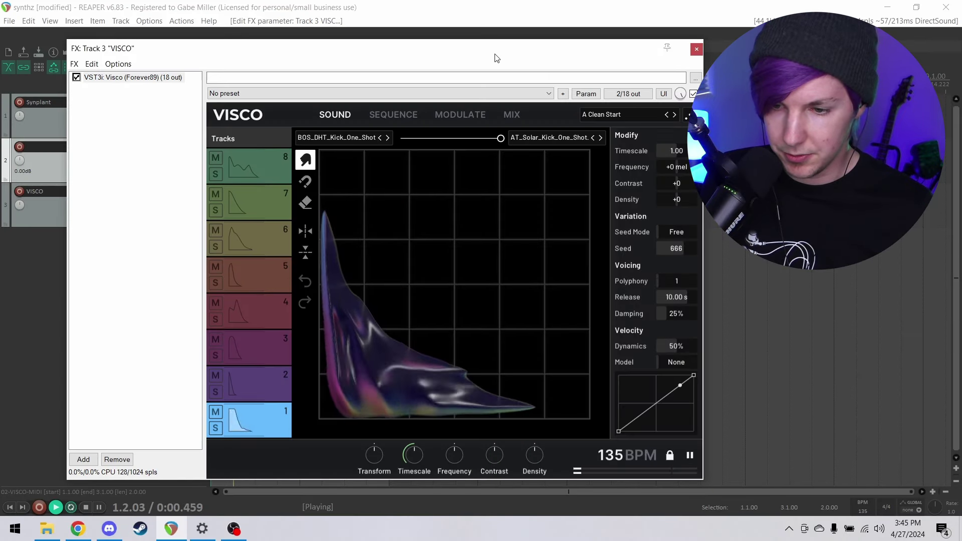
left_click_drag(501, 140, 457, 140)
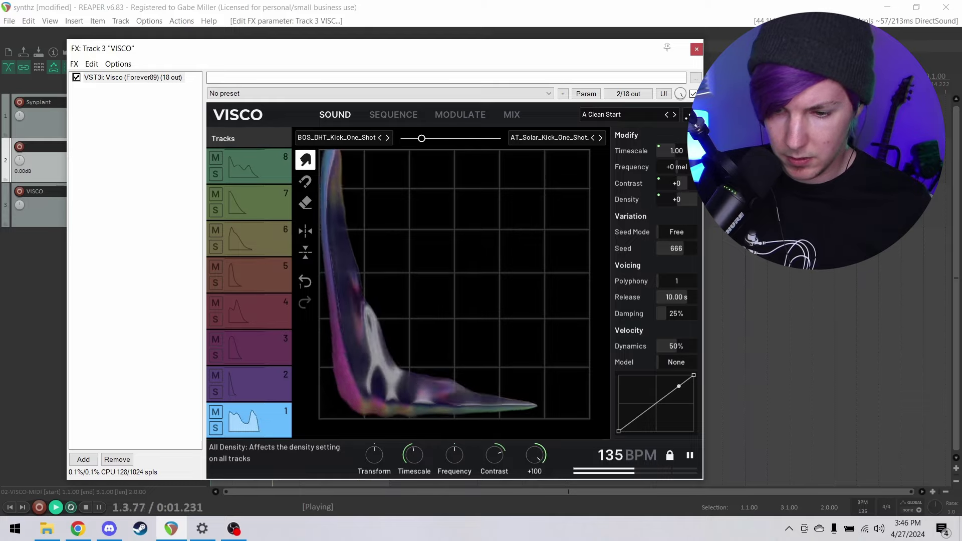
- Try different overall Density amounts on the playing kick and look through Visco's Sequence and Mix views
mouse_move(534, 455)
left_mouse_down()
mouse_move(534, 501)
mouse_move(535, 468)
left_mouse_up()
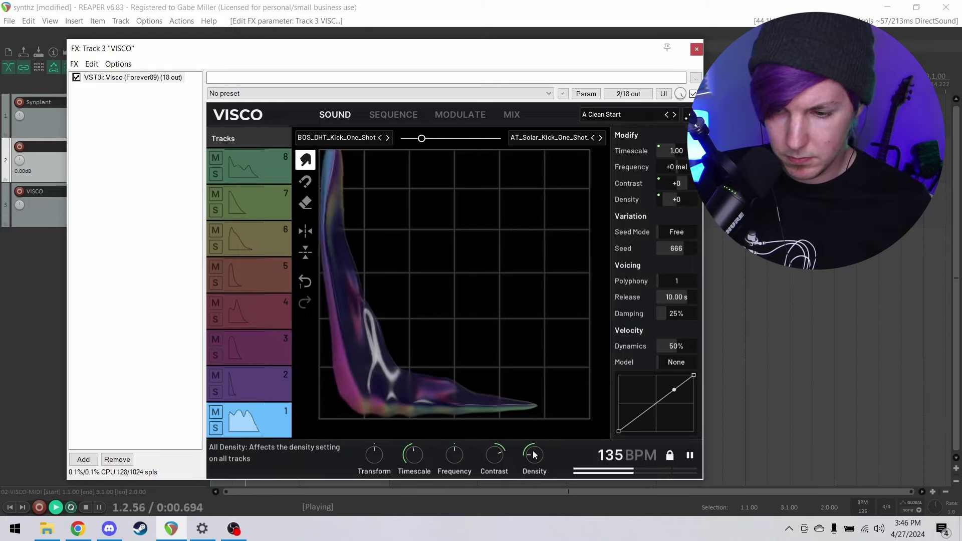
left_click(394, 114)
left_click(488, 114)
left_click(510, 114)
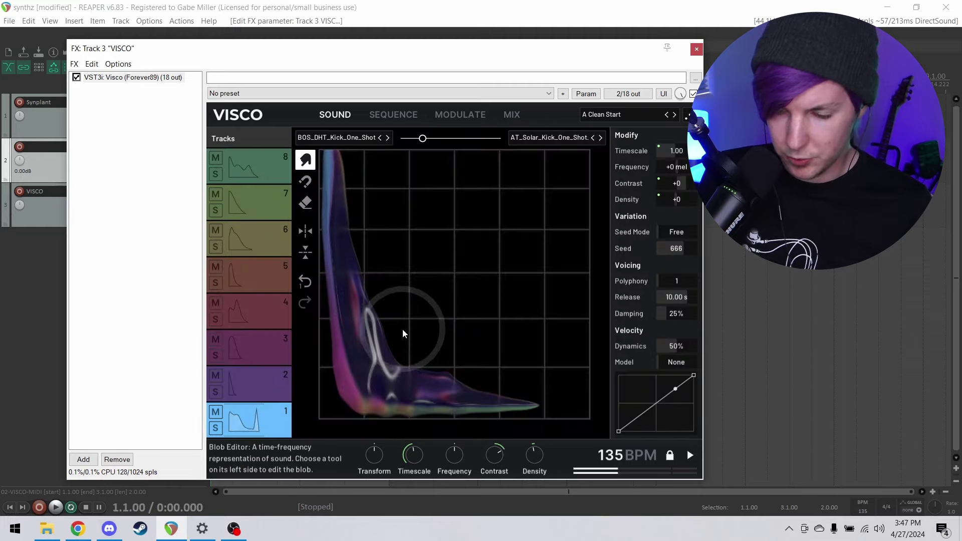
- Try smearing the track 1 kick's blob into different shapes during playback, and undo the reshaping
left_click_drag(403, 334, 484, 202)
key("space")
left_click_drag(402, 307, 425, 307)
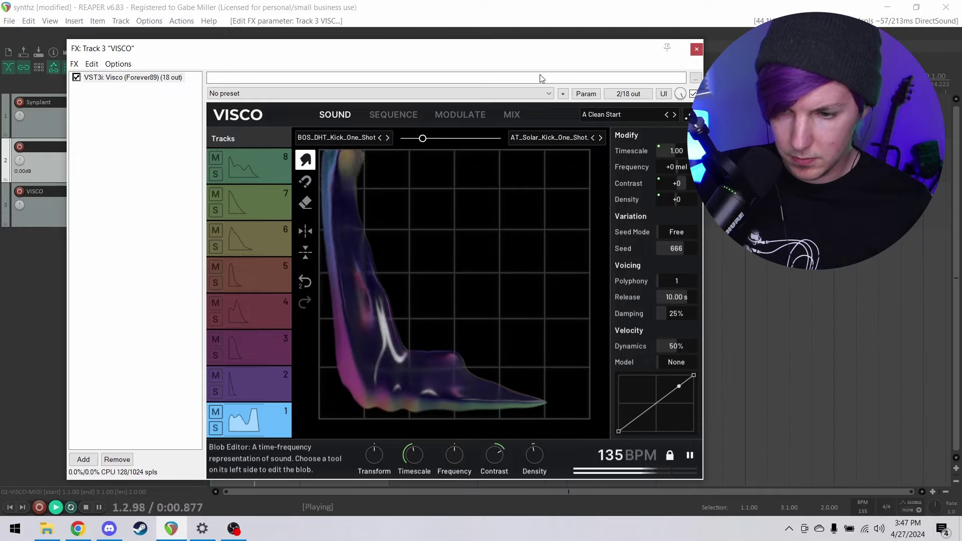
mouse_move(444, 275)
left_mouse_down()
mouse_move(433, 326)
mouse_move(556, 338)
mouse_move(558, 359)
left_mouse_up()
mouse_move(436, 321)
left_mouse_down()
mouse_move(354, 393)
mouse_move(346, 381)
mouse_move(386, 309)
mouse_move(332, 309)
mouse_move(359, 276)
mouse_move(365, 302)
mouse_move(371, 291)
mouse_move(431, 319)
mouse_move(349, 185)
mouse_move(445, 318)
mouse_move(498, 208)
mouse_move(381, 143)
mouse_move(374, 369)
mouse_move(336, 437)
mouse_move(345, 431)
left_mouse_up()
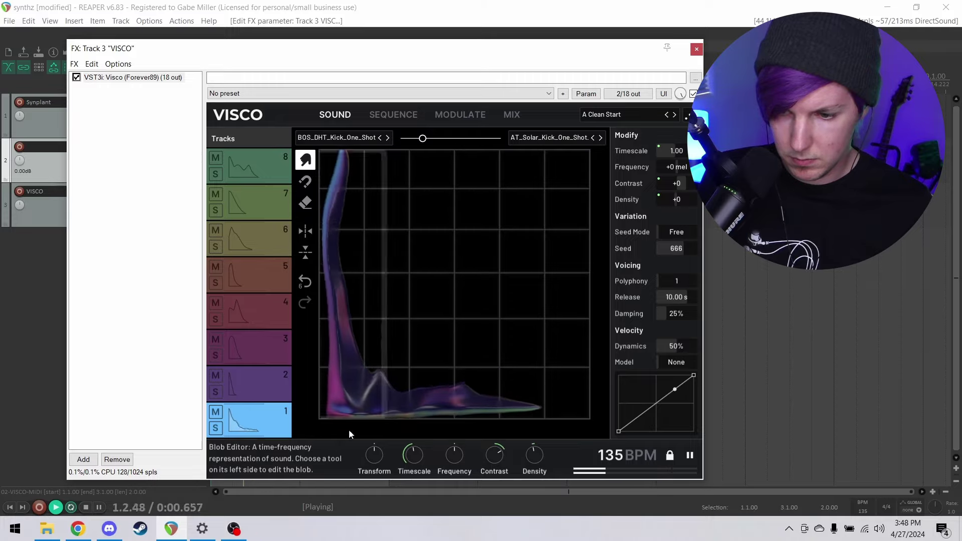
mouse_move(444, 351)
left_mouse_down()
mouse_move(464, 396)
mouse_move(546, 305)
mouse_move(568, 256)
left_mouse_up()
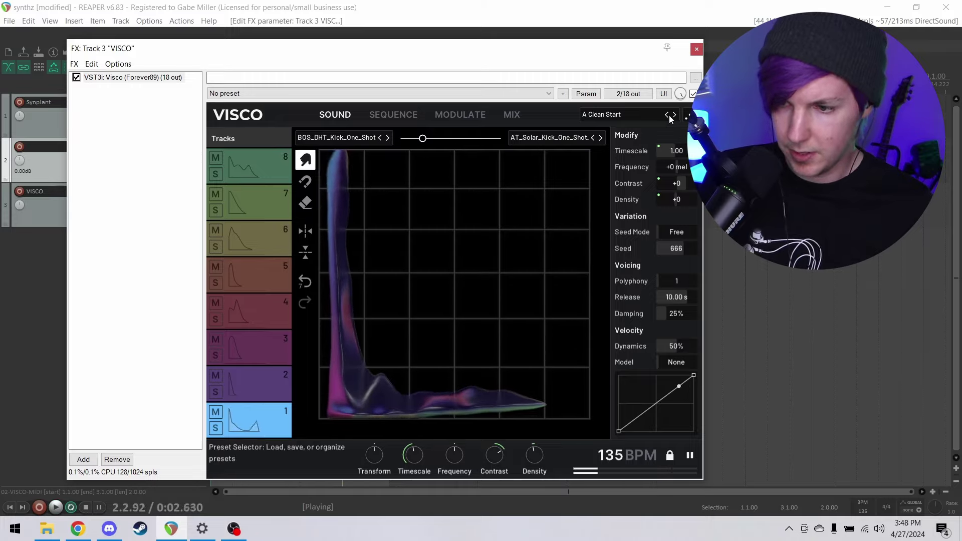
key("space")
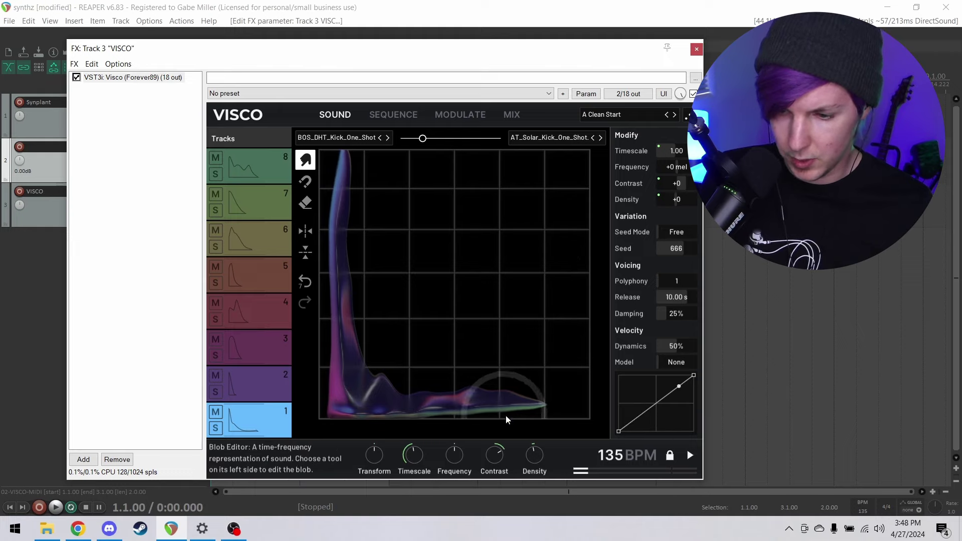
left_click(305, 282)
- Load DS_MT_bass_synth_one_shot_storm_C# as track 1's second sound and play the pattern with it
left_click(46, 529)
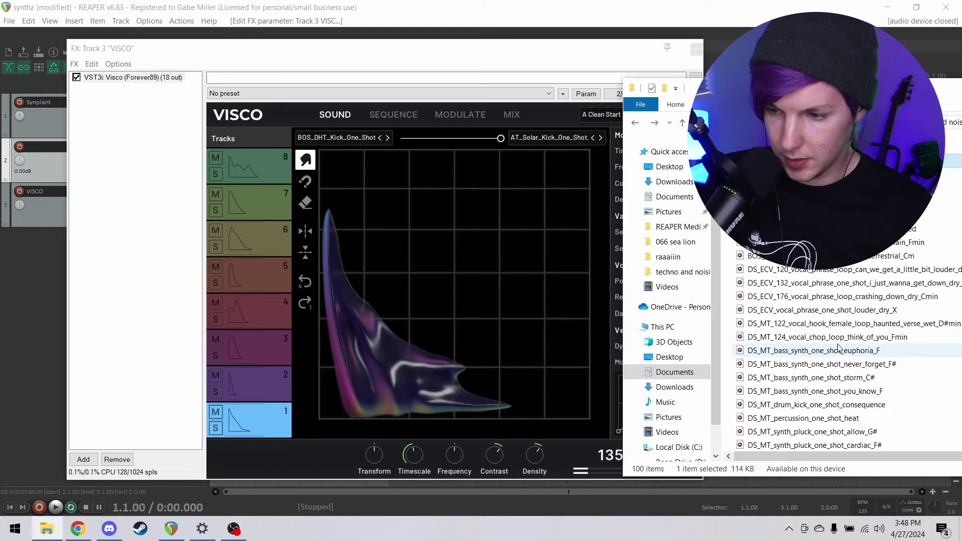
double_click(729, 369)
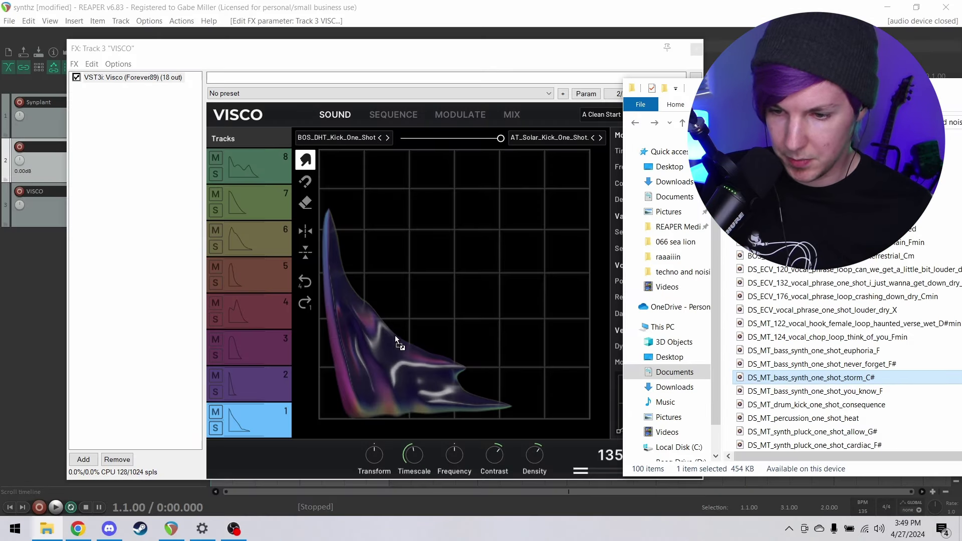
left_click_drag(395, 335, 393, 338)
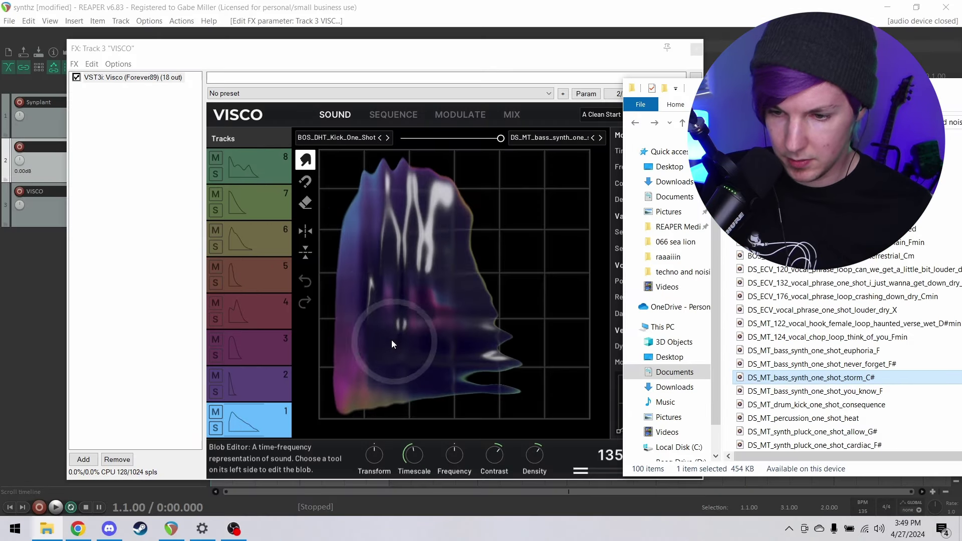
left_click(419, 402)
key("space")
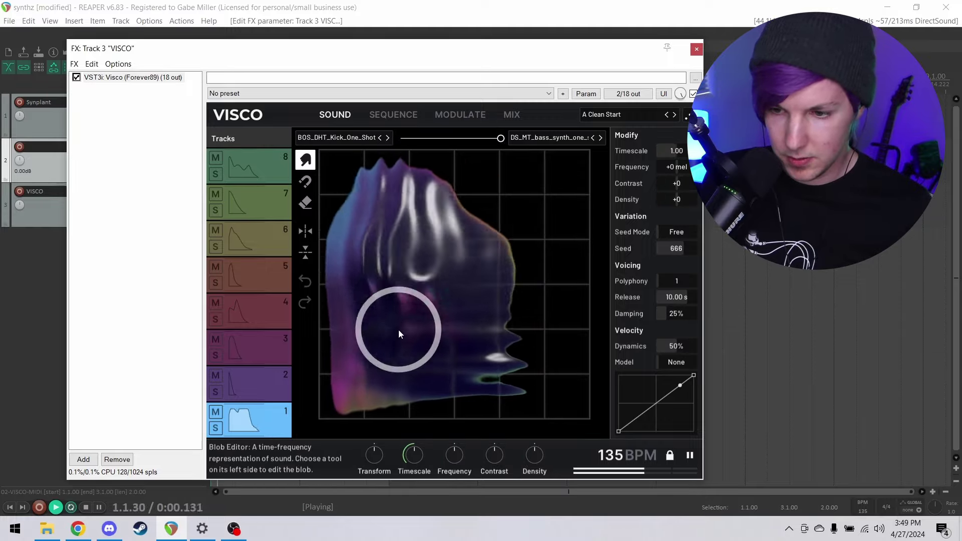
- Load DS_MT_drum_kick_one_shot_consequence as track 1's second sound, morph about 60% toward it during playback, and view the Mix and Modulate pages
left_click(822, 299)
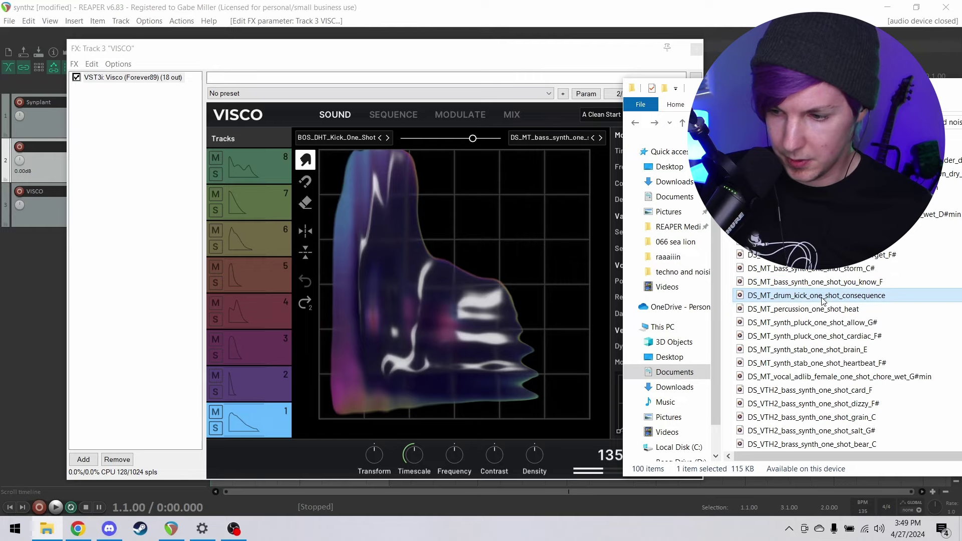
double_click(822, 296)
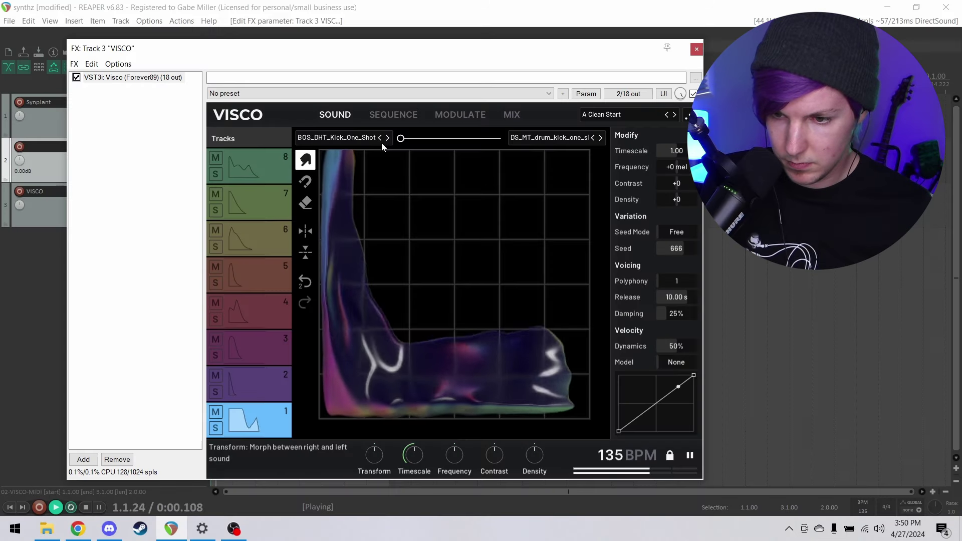
left_click_drag(381, 143, 449, 143)
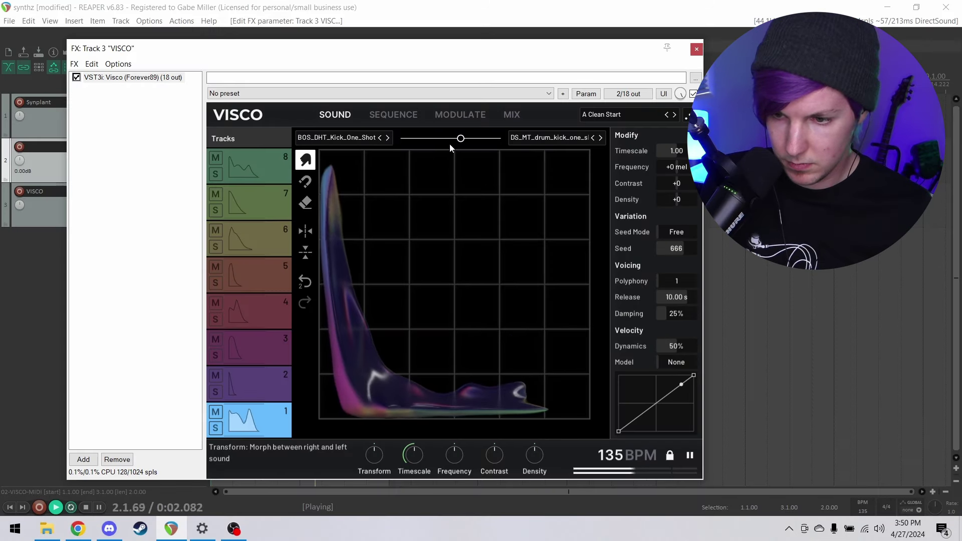
left_click(512, 114)
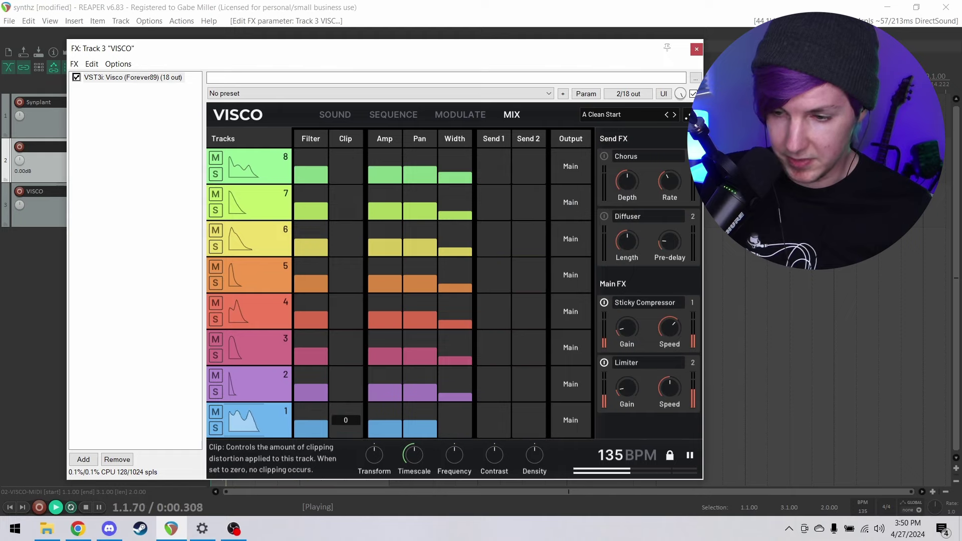
left_click(462, 115)
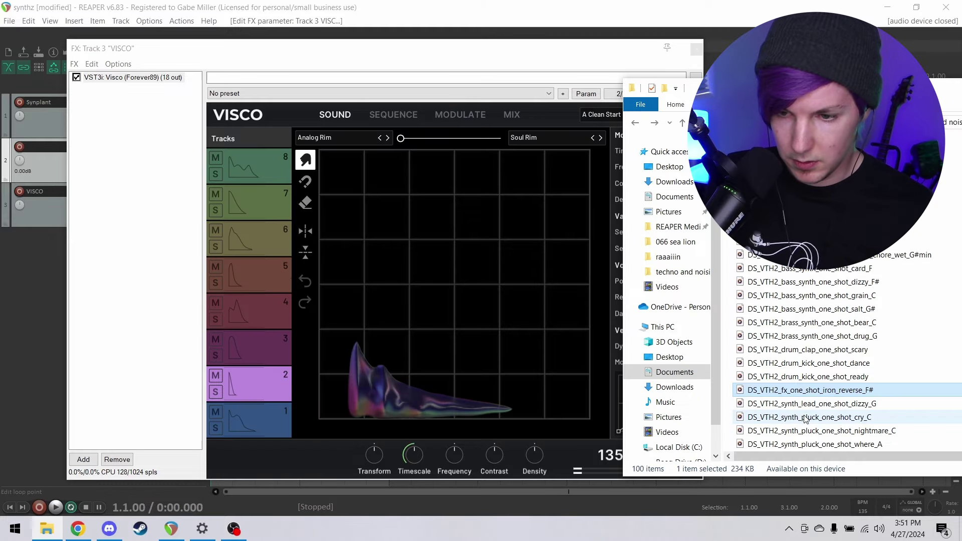
- Load DS_VTH2_synth_pluck_one_shot_cry_C as track 2's first sound and audition it against Soul Rim
left_click(803, 414)
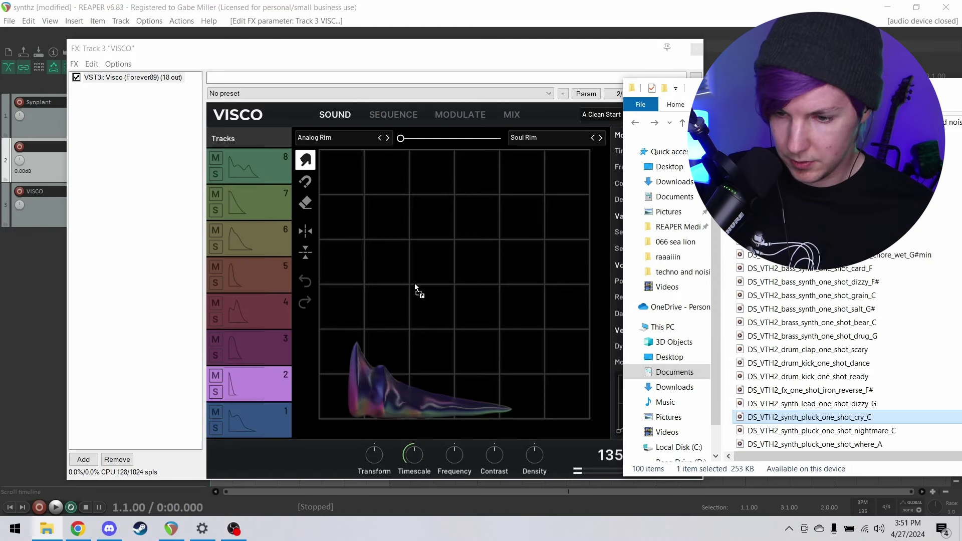
left_click_drag(416, 289, 417, 291)
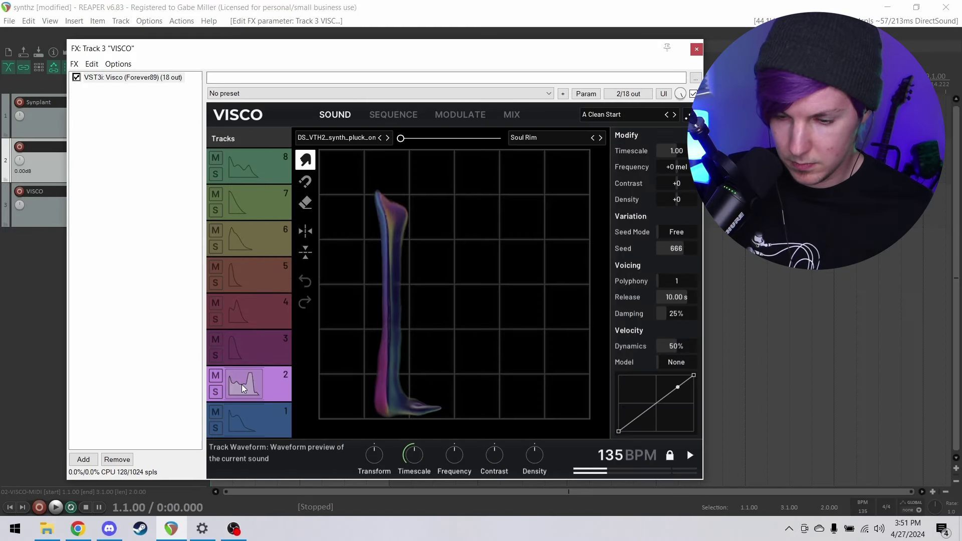
left_click(48, 529)
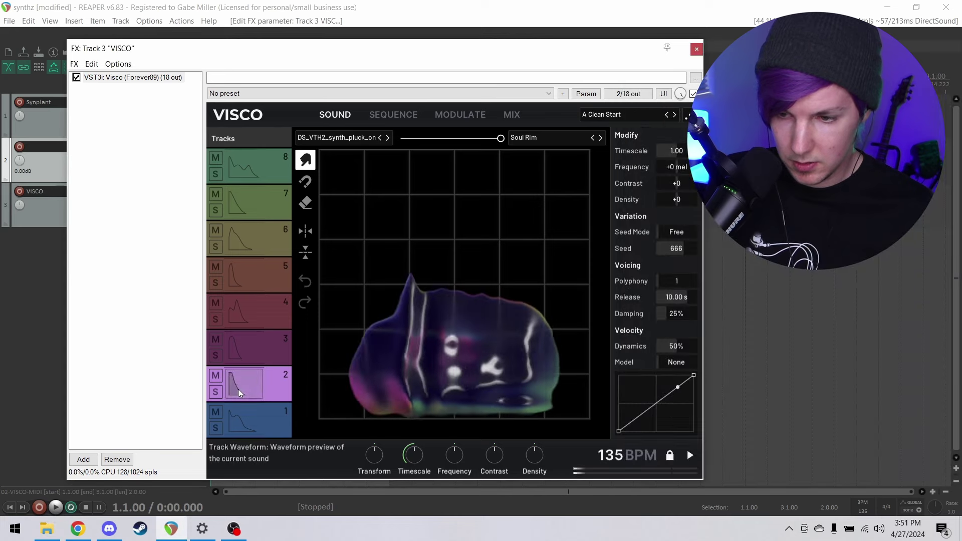
left_click(239, 389)
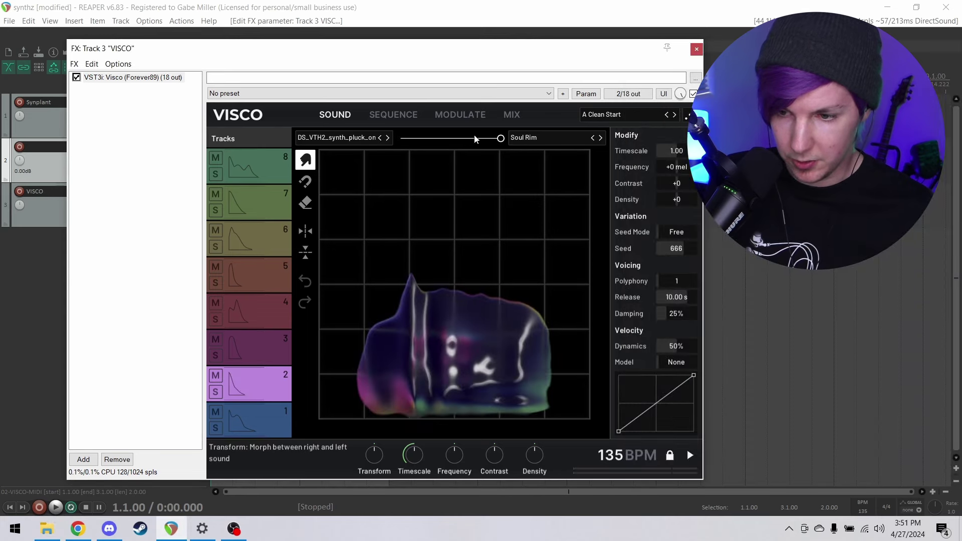
- Set track 2's morph about halfway between the synth pluck and Soul Rim, and audition the blend
left_click_drag(499, 138, 434, 141)
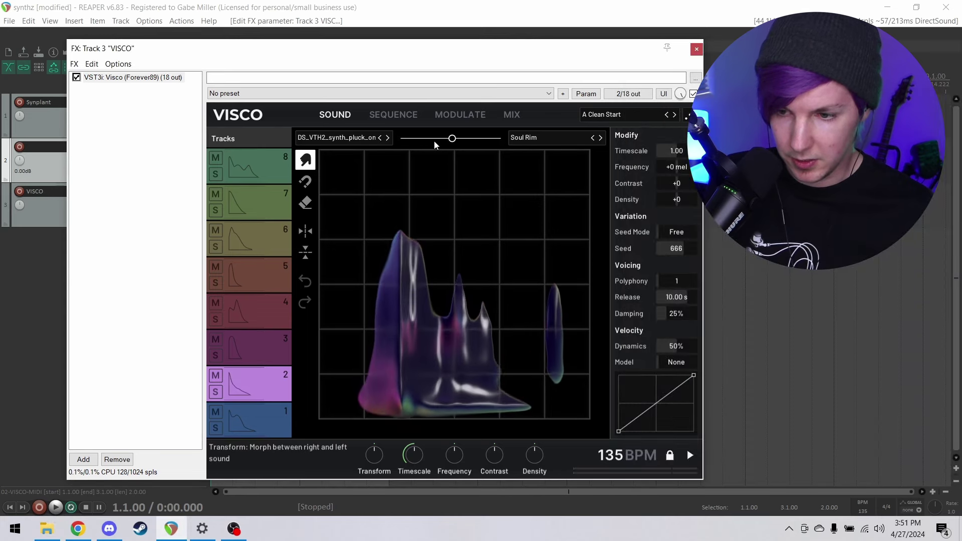
left_click(242, 384)
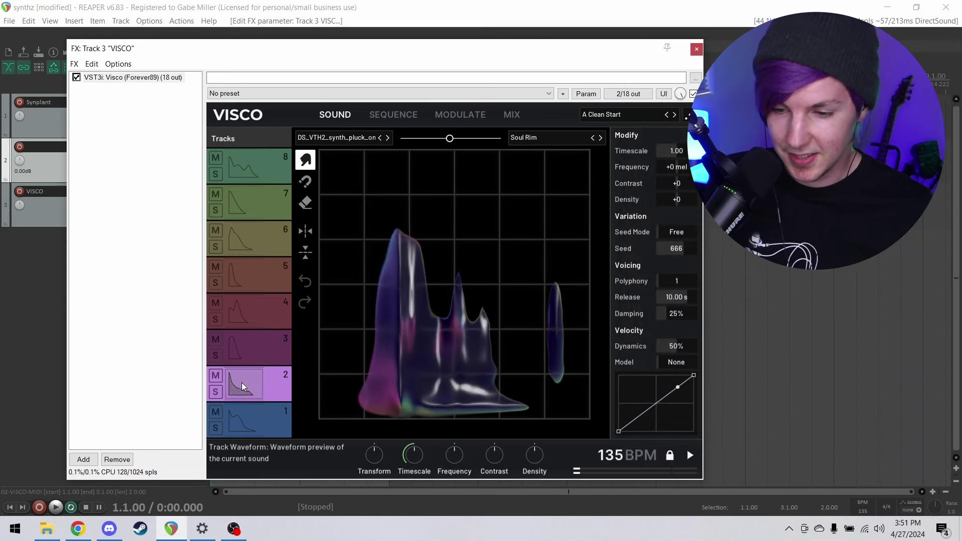
left_click(245, 385)
- Sequence track 2 hits on steps 3 and 11 and play them together with the kick pattern
left_click(393, 115)
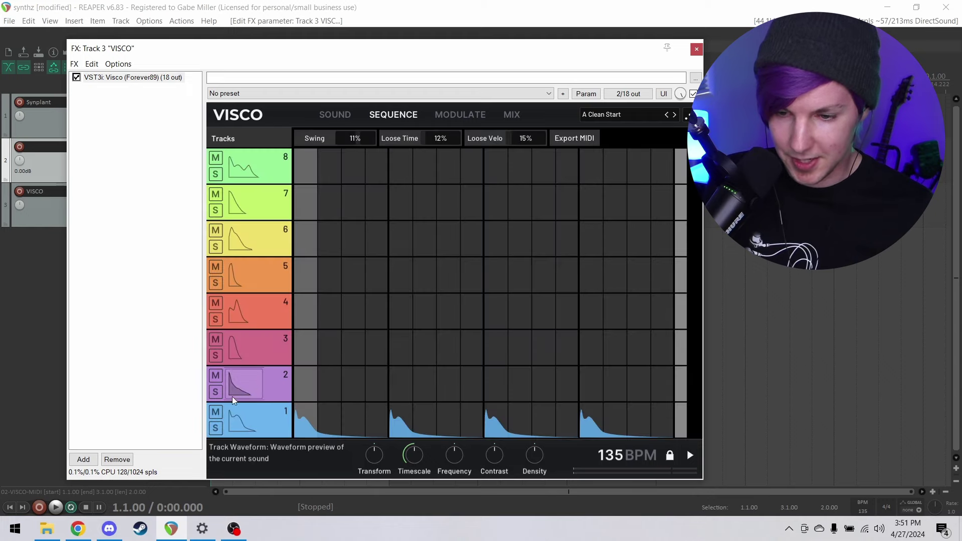
left_click(353, 383)
key("space")
left_click(546, 386)
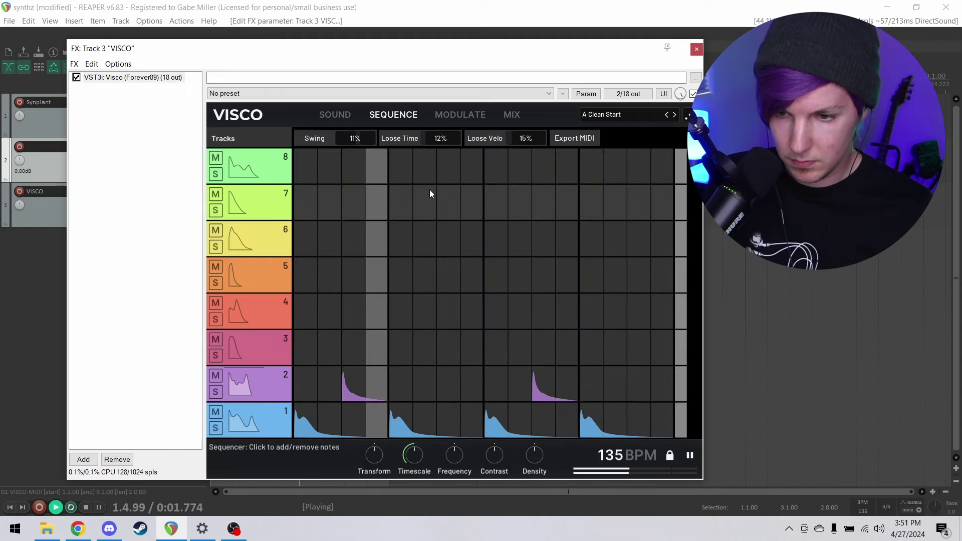
- Modulate track 2's Transform with LFO 1, close Visco, and unmute the second project track to play along with the beat
left_click(462, 111)
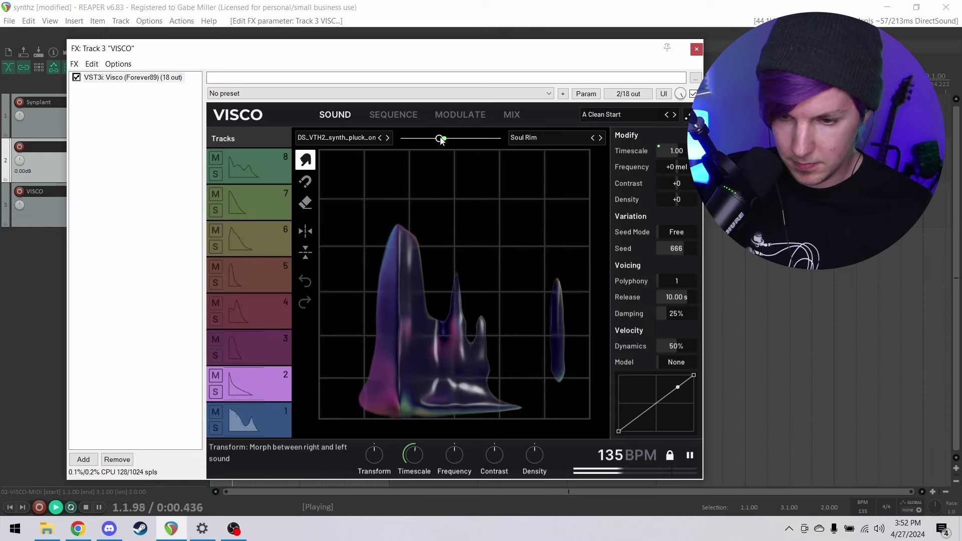
left_click(696, 48)
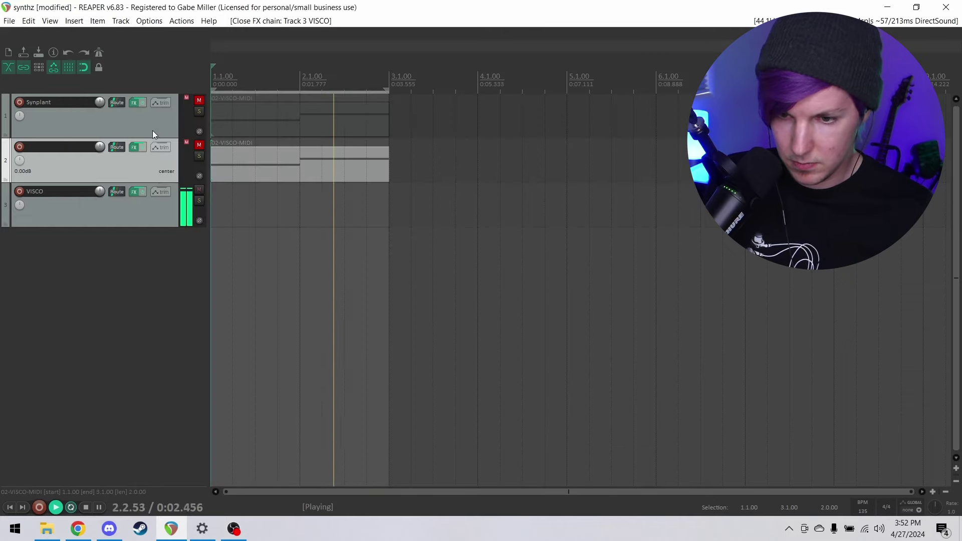
left_click(200, 145)
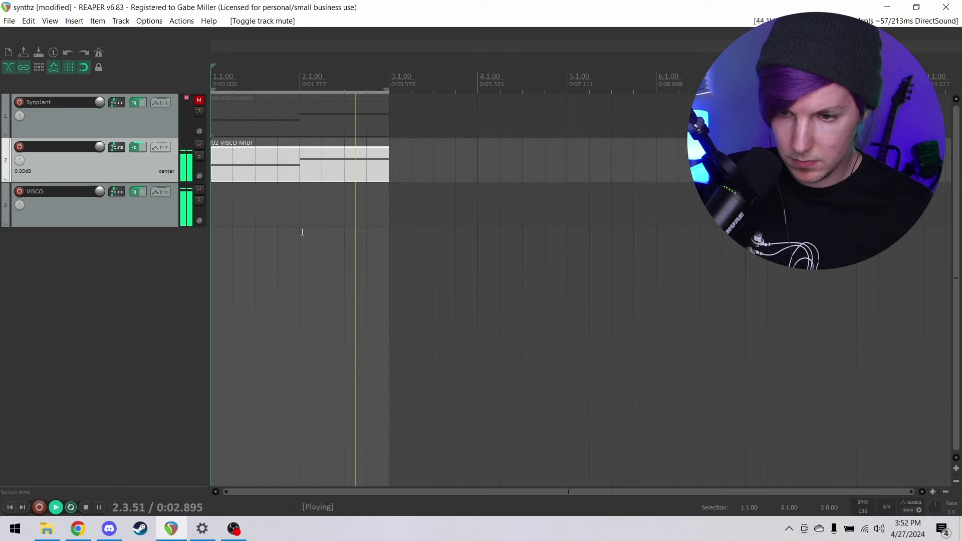
scroll(301, 233, "up", 2)
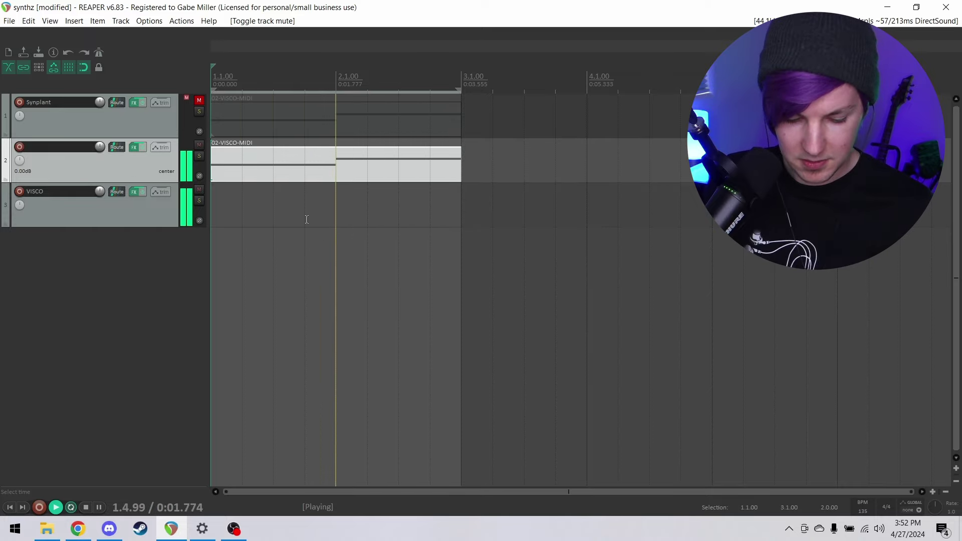
- Load the TSP_NOISIA_hat_closed_softy sample as the first sound of Visco track 3
left_click(228, 353)
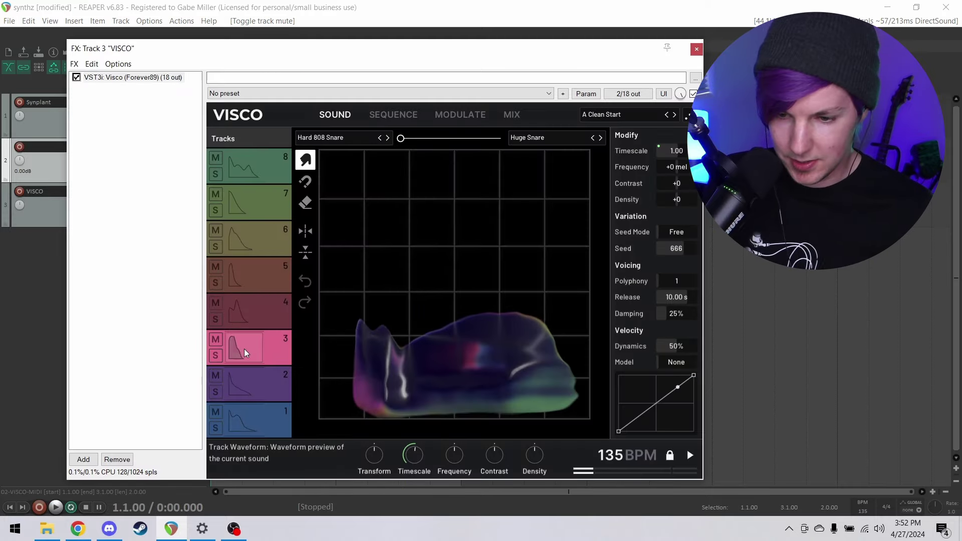
left_click(238, 347)
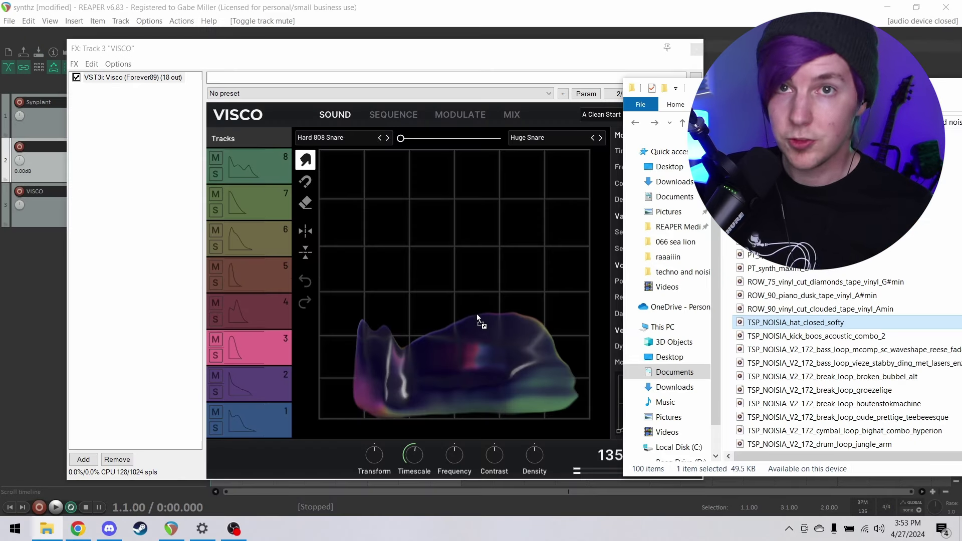
left_click_drag(449, 299, 448, 301)
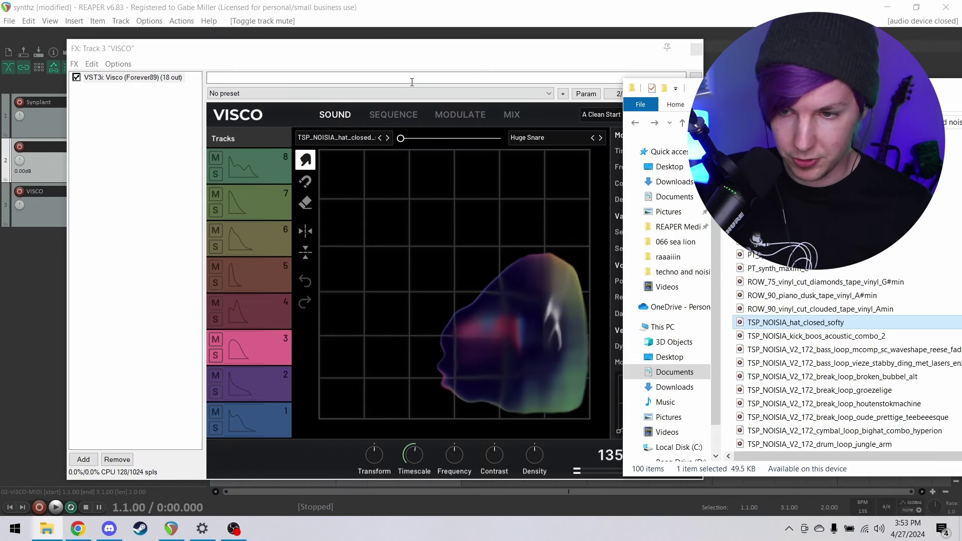
left_click_drag(419, 56, 411, 54)
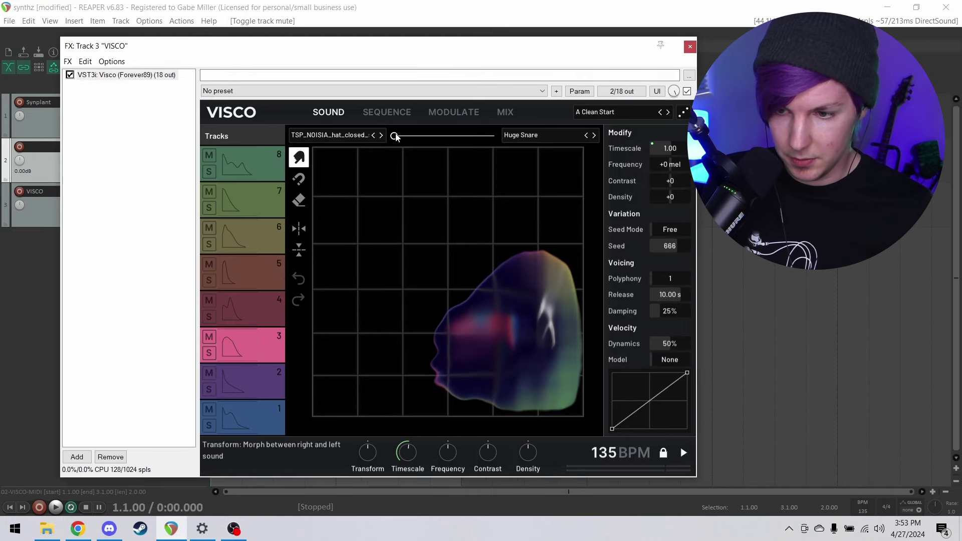
- Audition track 3 morphed fully to Huge Snare, and replace Huge Snare with the PT_percussion_high sample
left_click_drag(394, 136, 511, 135)
left_click(246, 343)
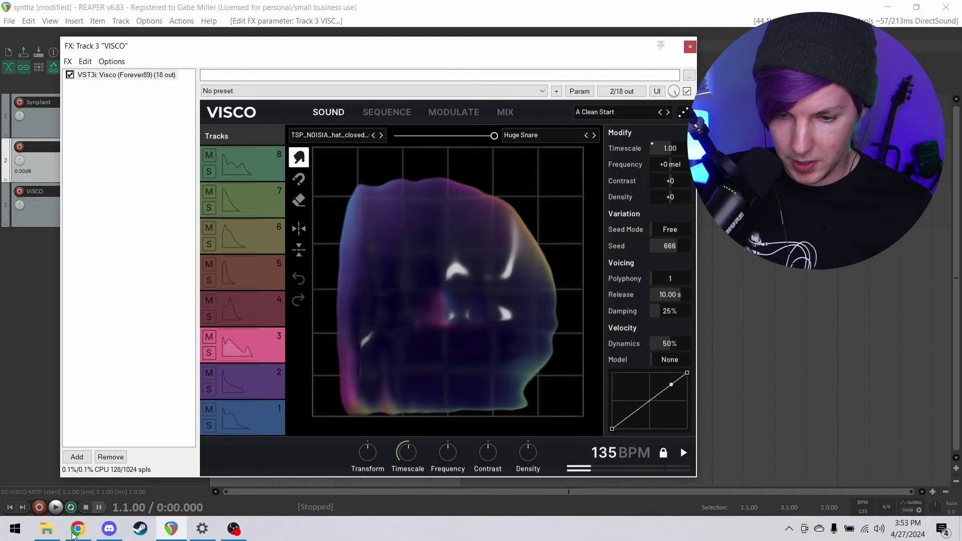
left_click(47, 530)
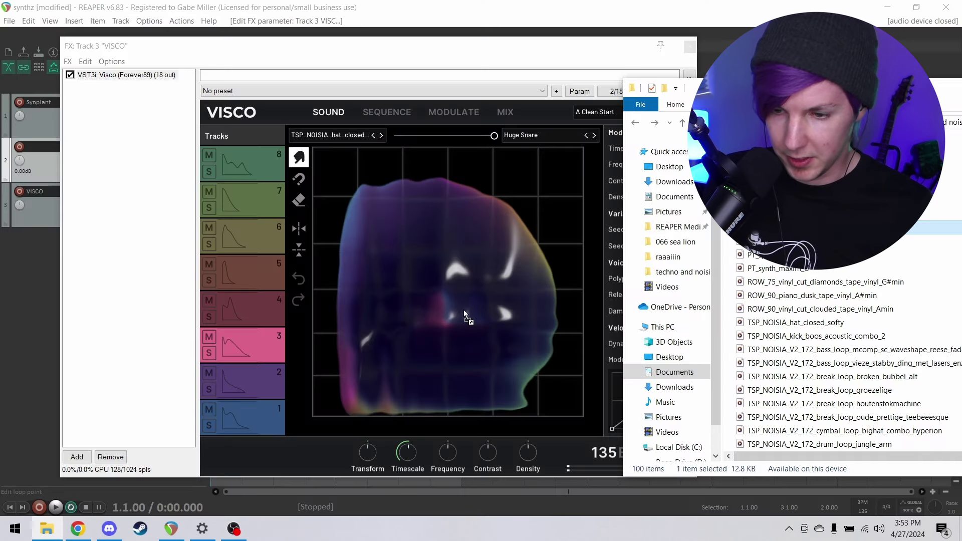
left_click_drag(464, 309, 452, 303)
left_click(456, 60)
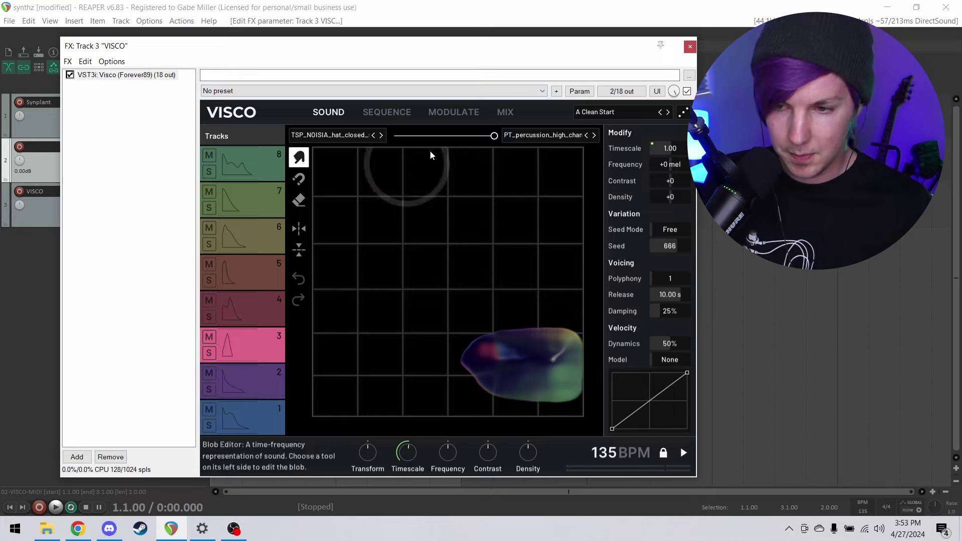
- Audition track 3's blend and set its morph about halfway between the closed hat and the percussion sample
left_click_drag(496, 135, 418, 144)
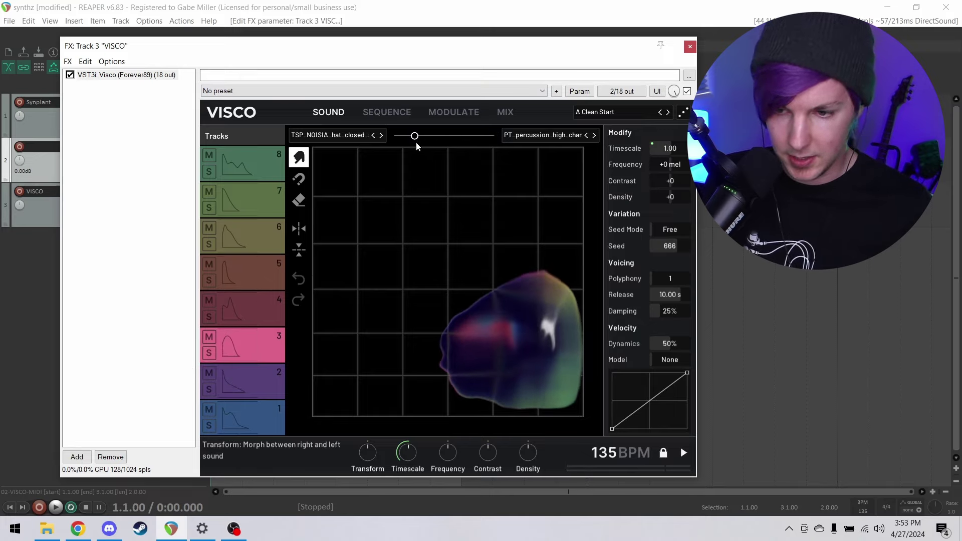
left_click(243, 351)
left_click(437, 136)
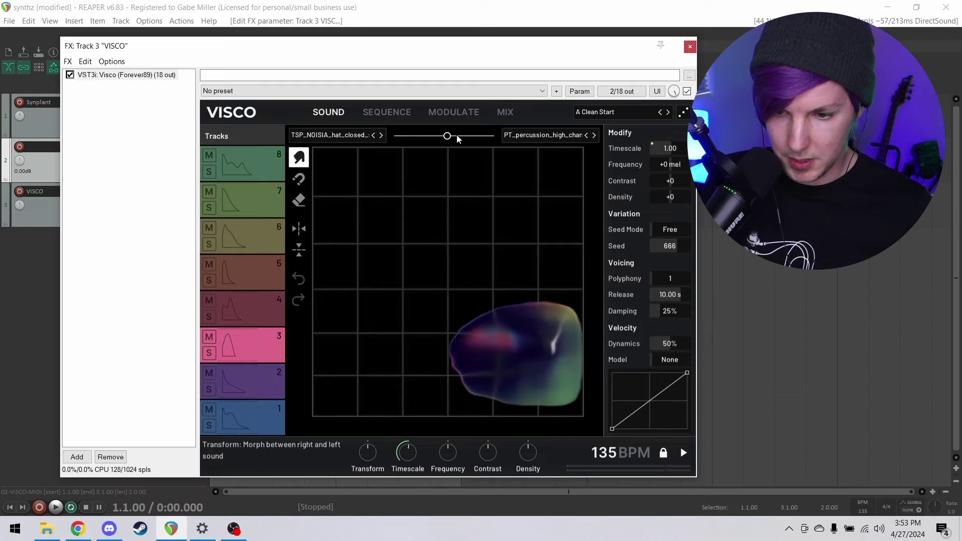
- Sequence track 3 hits on all 16 steps and play the pattern
left_click(403, 112)
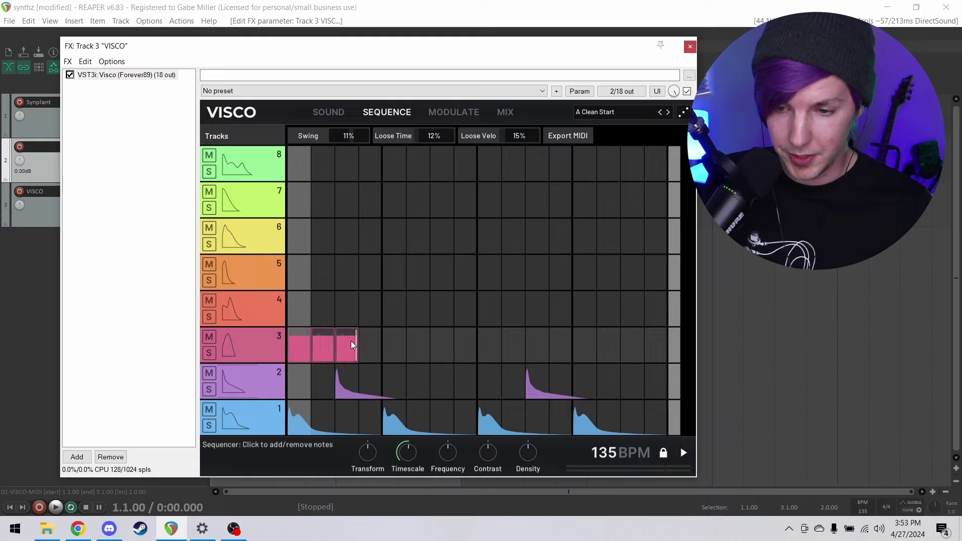
left_click_drag(392, 348, 450, 343)
key("space")
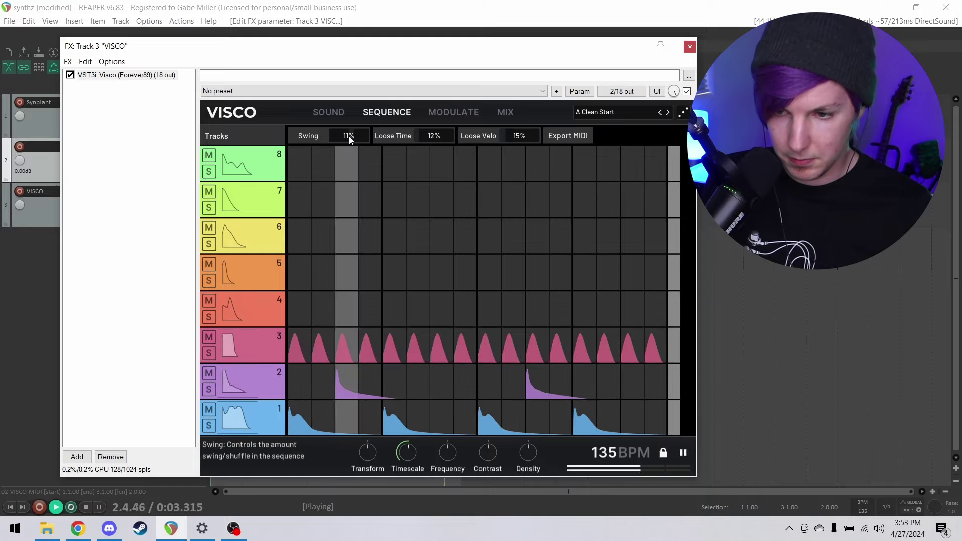
- Listen to the looping pattern while viewing the Sound, Sequence and Modulate pages, and stop playback
left_click(344, 111)
left_click(395, 112)
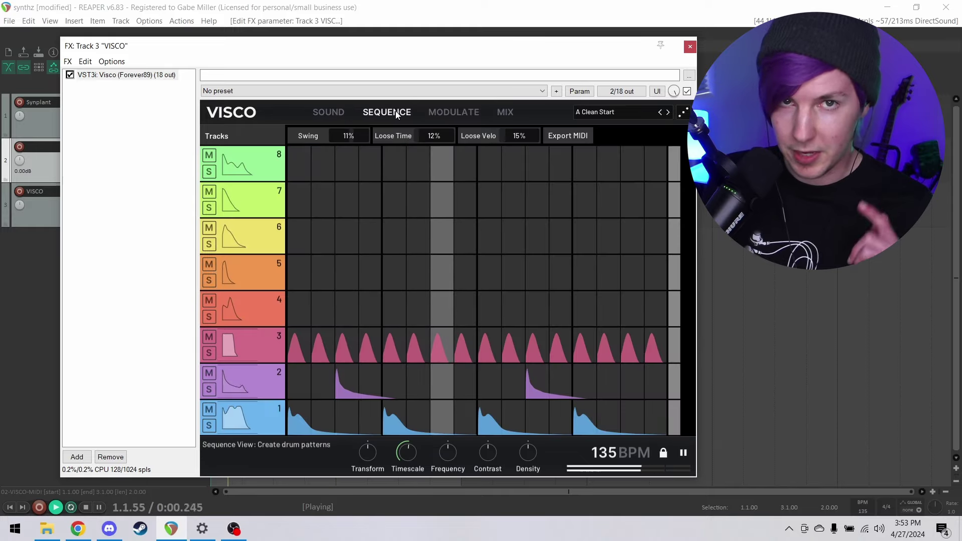
left_click(430, 115)
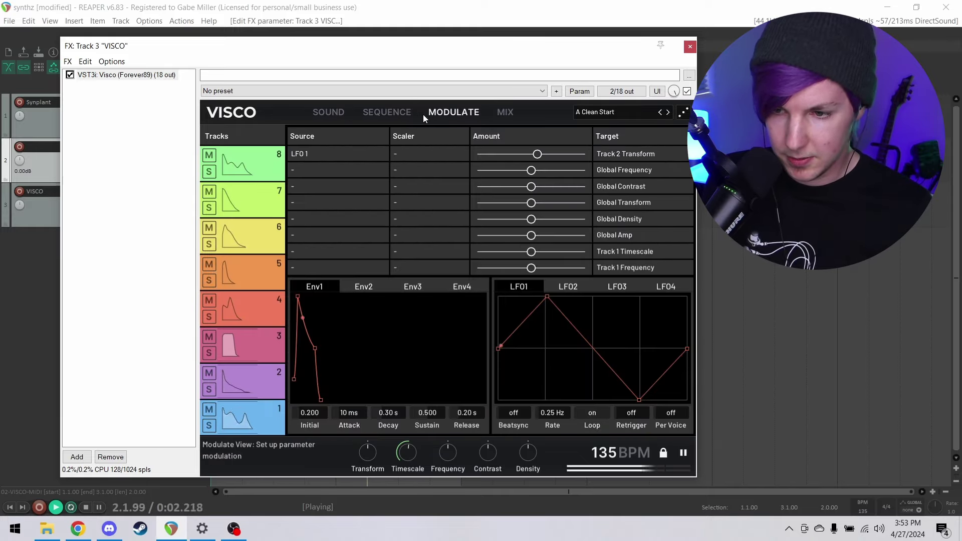
left_click(396, 114)
left_click(343, 115)
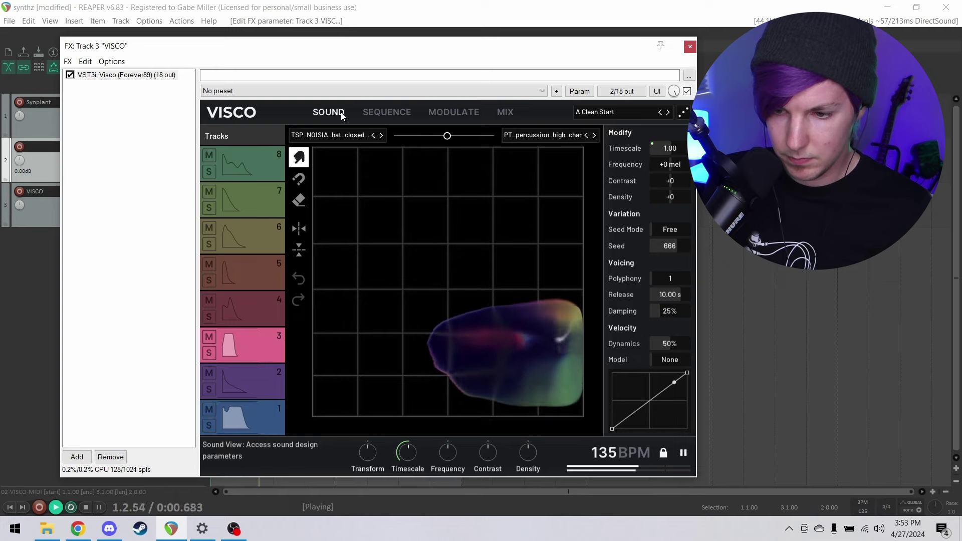
key("space")
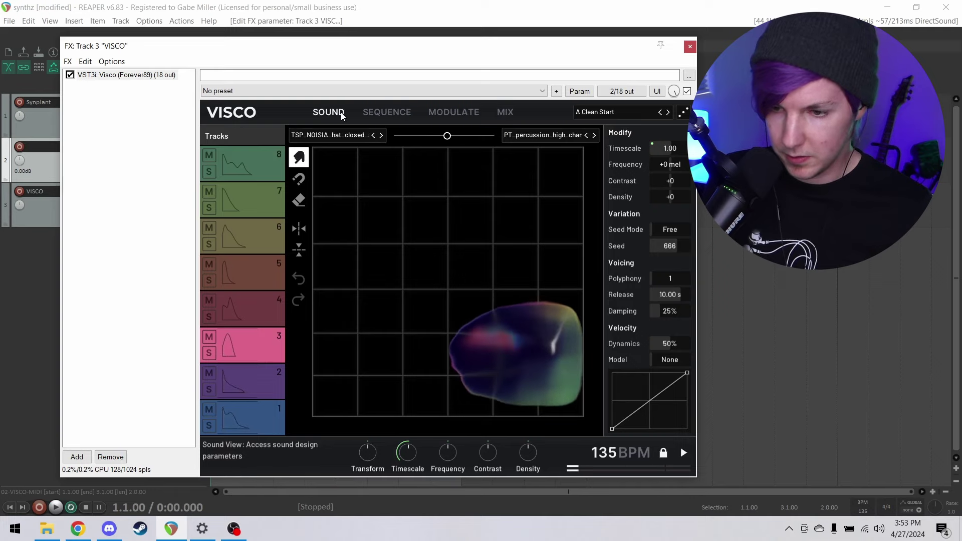
- Add a second modulation routing with LFO 1 as source and Track 3 Transform as target, with a positive amount
left_click(379, 114)
left_click(463, 115)
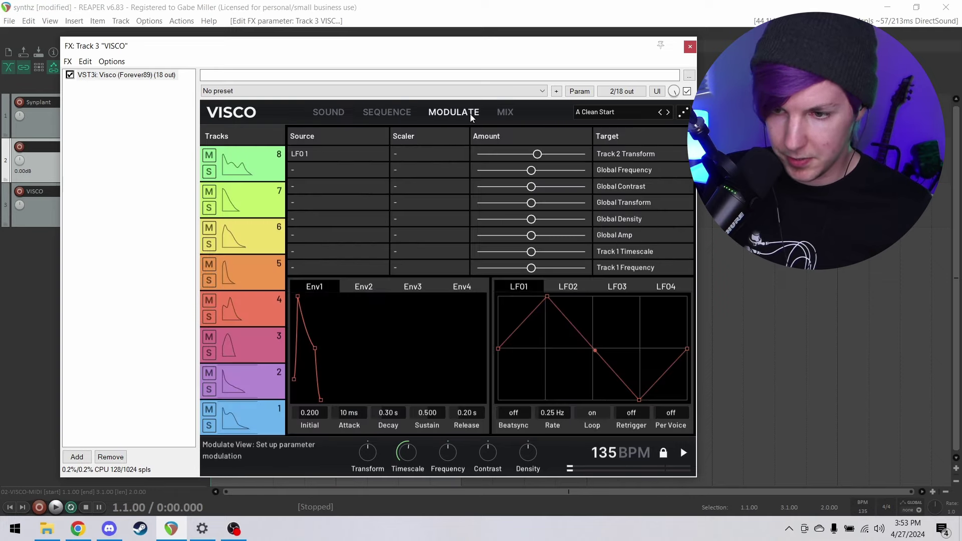
left_click(624, 170)
mouse_move(631, 200)
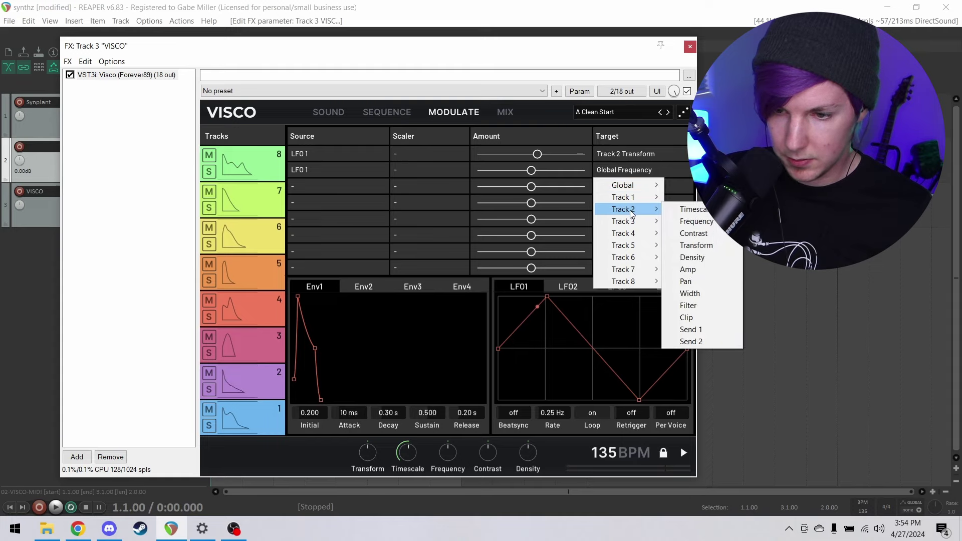
left_click(696, 233)
- Play the pattern, raise the frequency shift of all tracks to about +645 mel, and reset it
key("space")
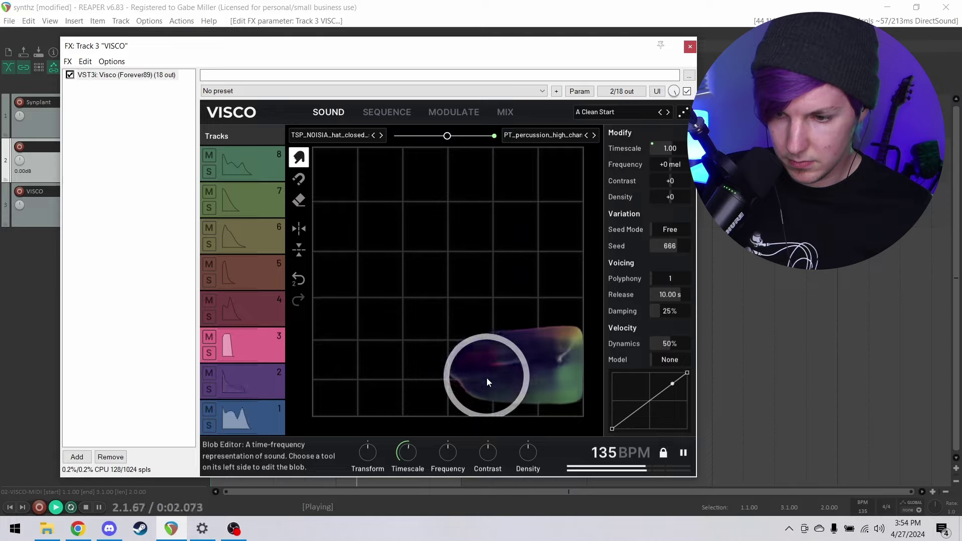
left_click_drag(448, 452, 448, 448)
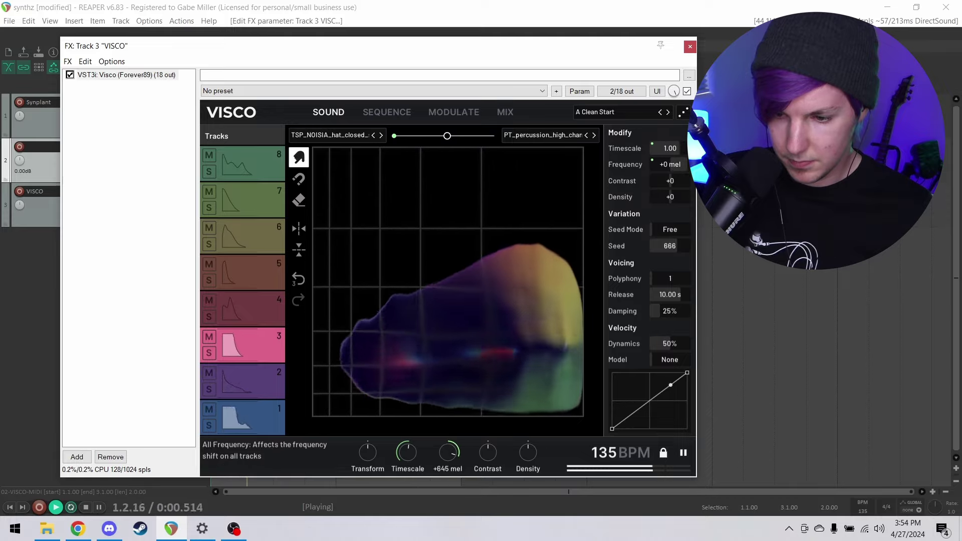
double_click(447, 453)
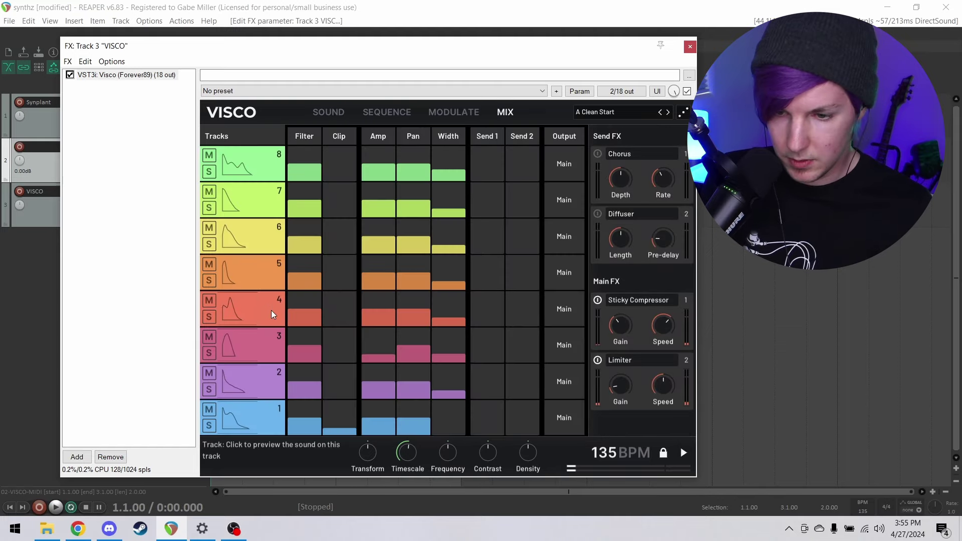
- Morph track 4 fully to its second sound, preview samples, and replace Boogie Clap with the TSP_NOISIA_V2_cymbal sample
left_click(328, 112)
left_click_drag(413, 144, 577, 119)
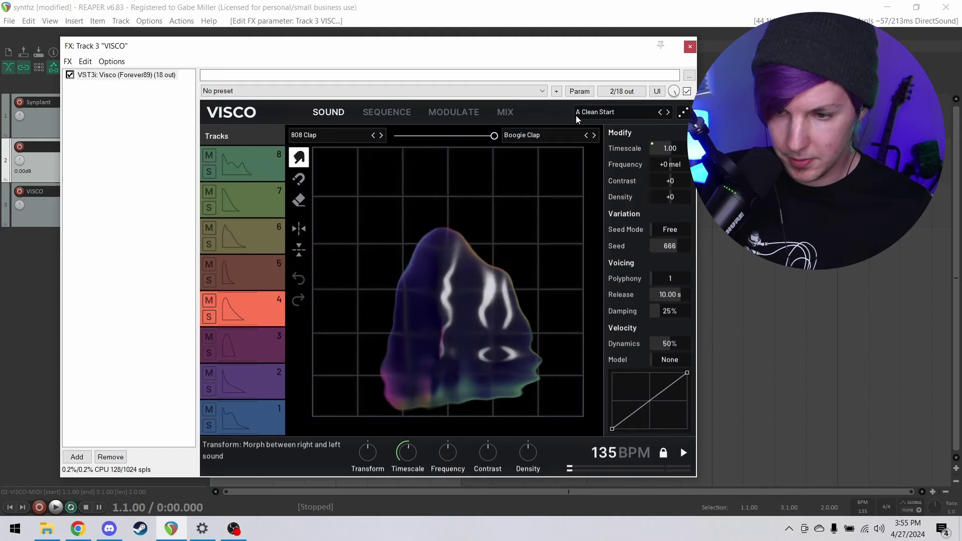
left_click(46, 529)
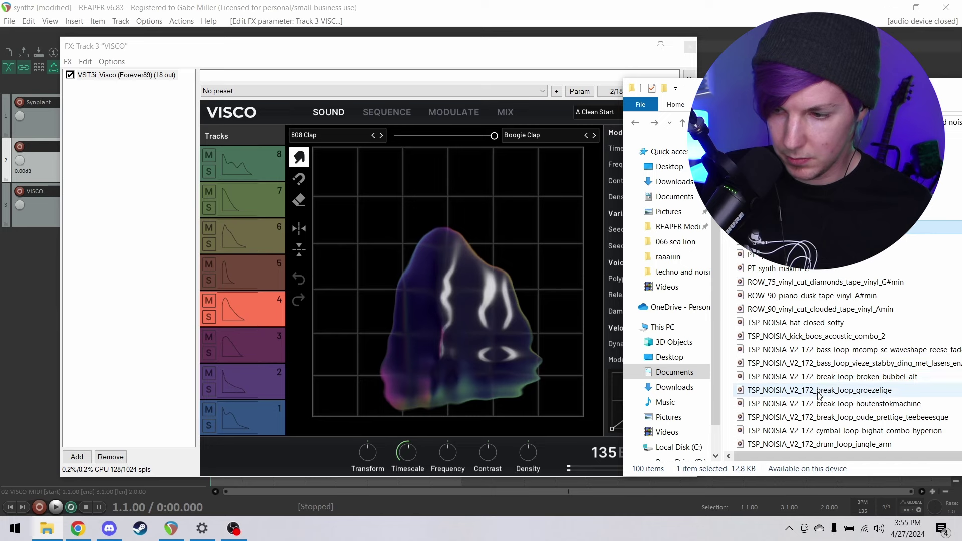
scroll(817, 346, "down", 2)
scroll(816, 387, "down", 1)
double_click(817, 377)
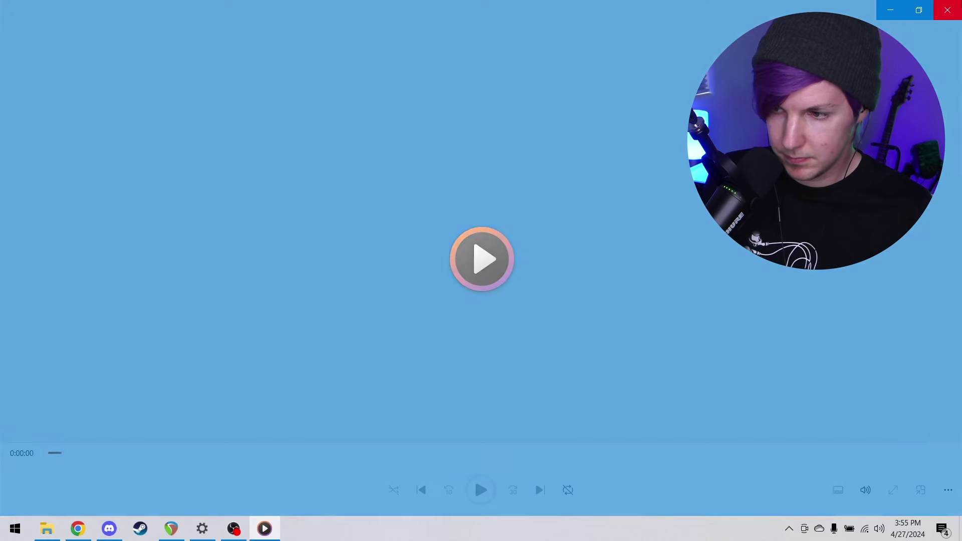
left_click(946, 7)
left_click_drag(460, 281, 463, 283)
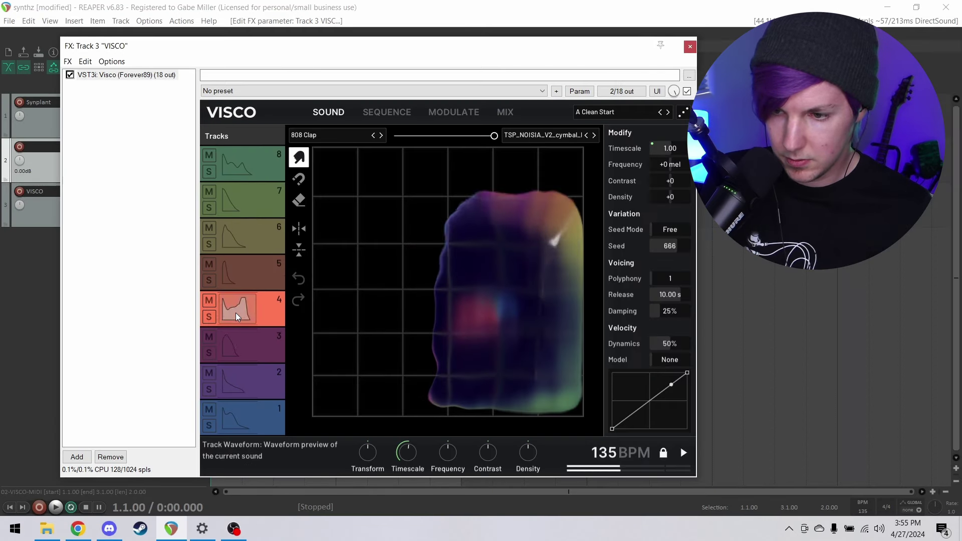
- Set track 4's morph about halfway between 808 Clap and the cymbal and its Timescale to 5.38, auditioning the sound
left_click(239, 311)
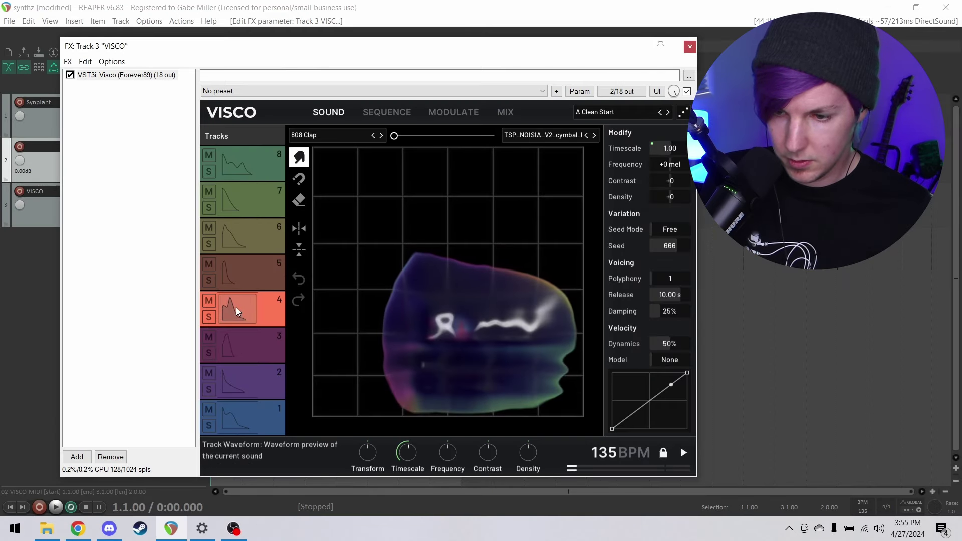
left_click_drag(394, 135, 445, 136)
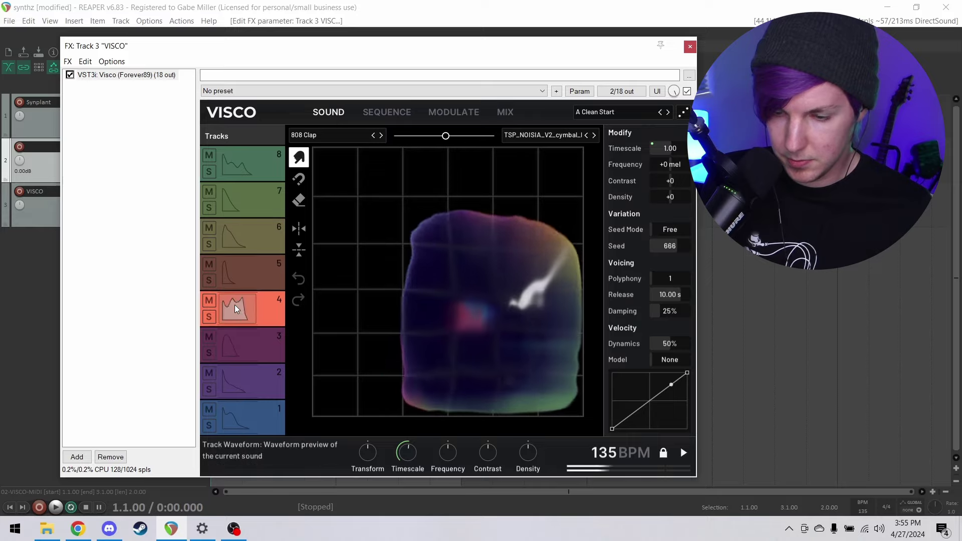
left_click_drag(658, 152, 673, 152)
left_click(246, 312)
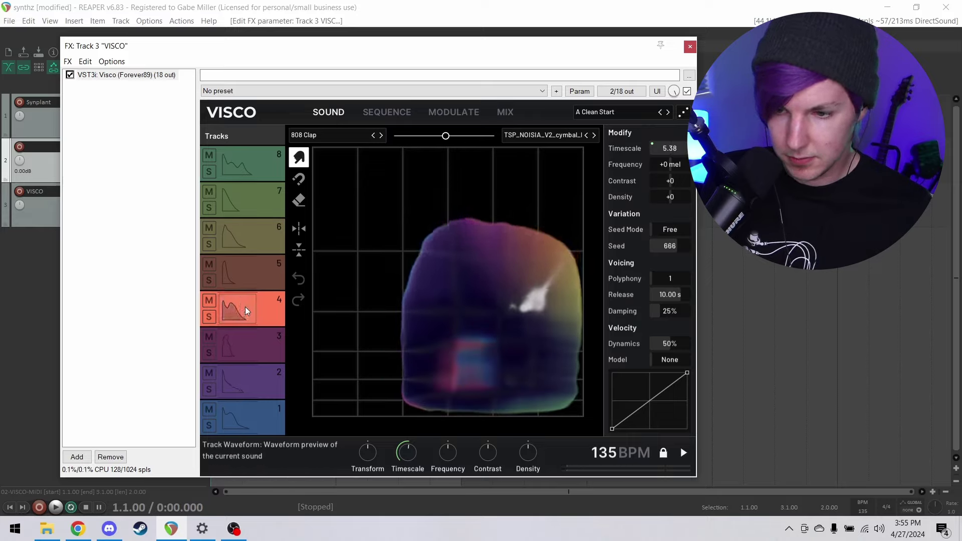
- Play the pattern and sequence a track 4 hit on step 5
left_click(382, 118)
key("space")
left_click(396, 308)
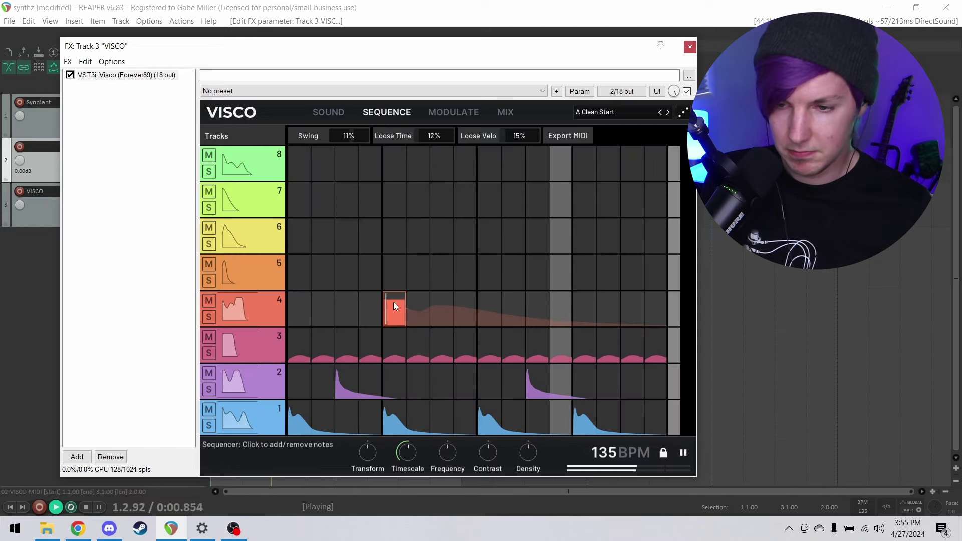
- Modulate track 3's Timescale with LFO 2, beat-synced at a 3/1 rate, and listen to the pattern before stopping playback
left_click(441, 112)
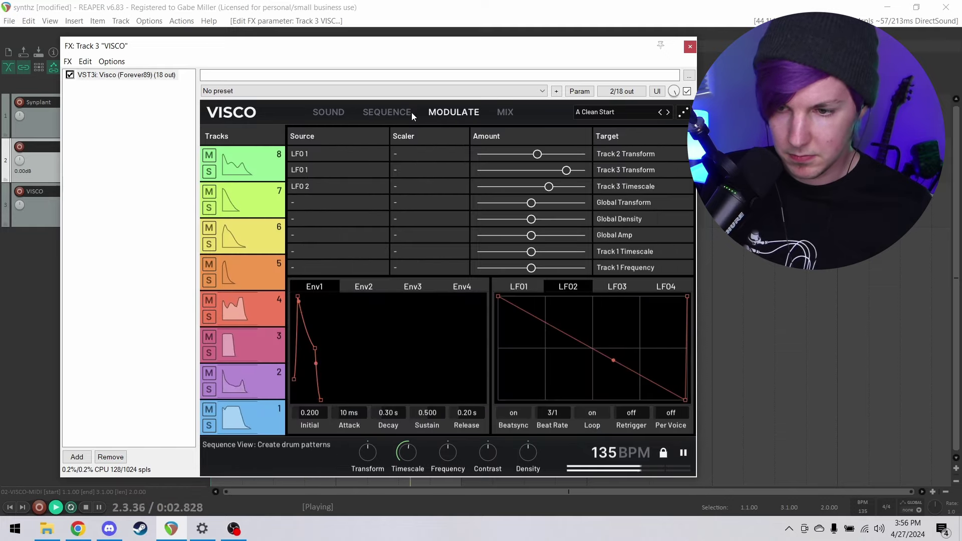
left_click(396, 112)
key("space")
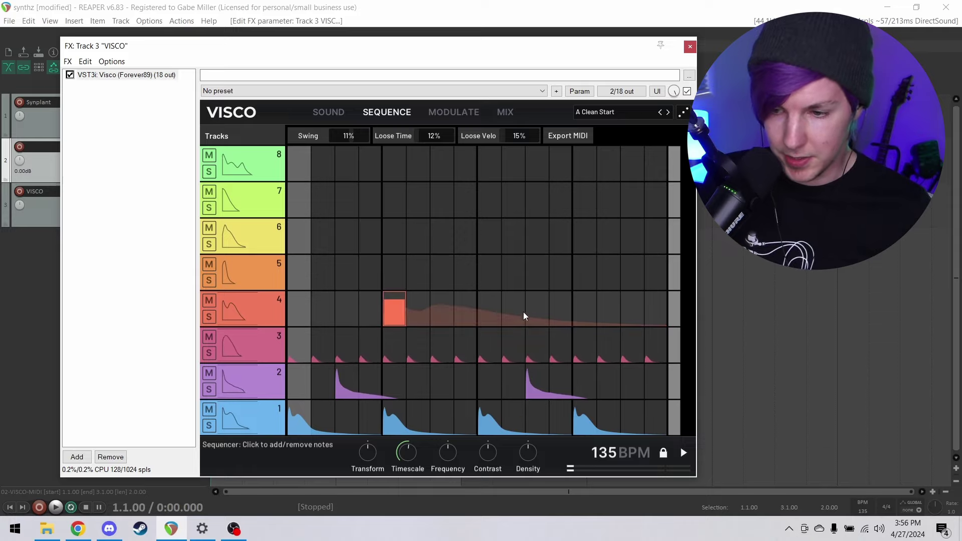
- Lower the velocity of track 4's hit on step 5 while the pattern plays
key("space")
left_click_drag(397, 302, 399, 317)
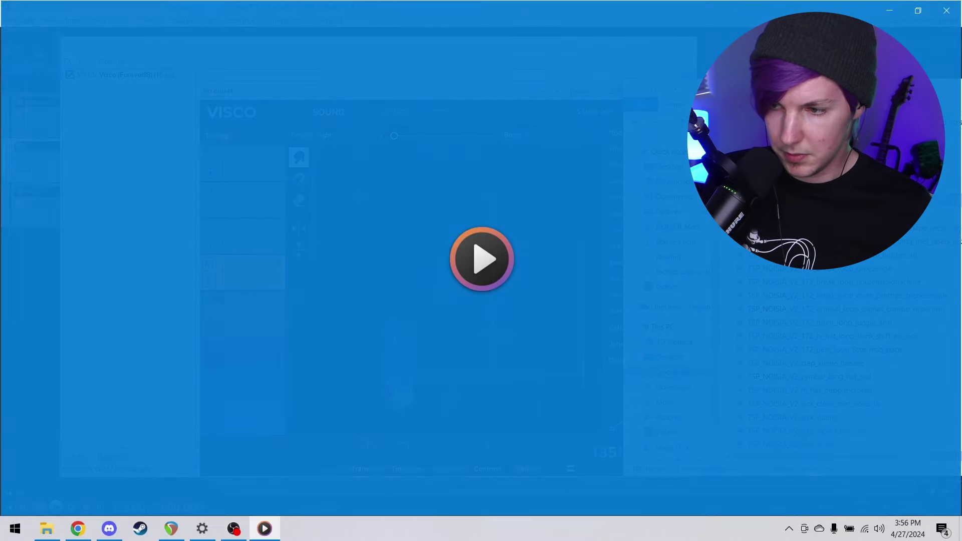
- Load PT_synth_cold_C as track 5's second morph sound and audition it
left_click(956, 9)
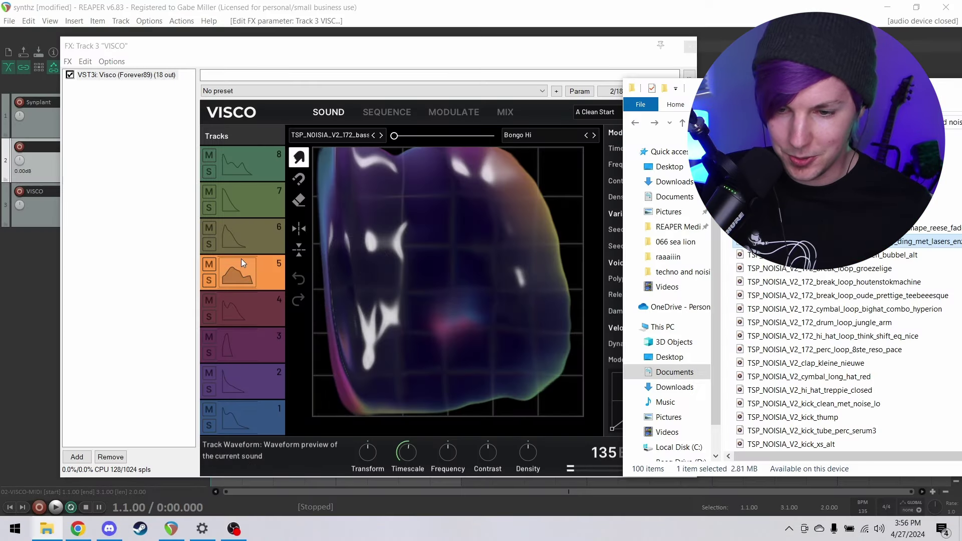
left_click(235, 279)
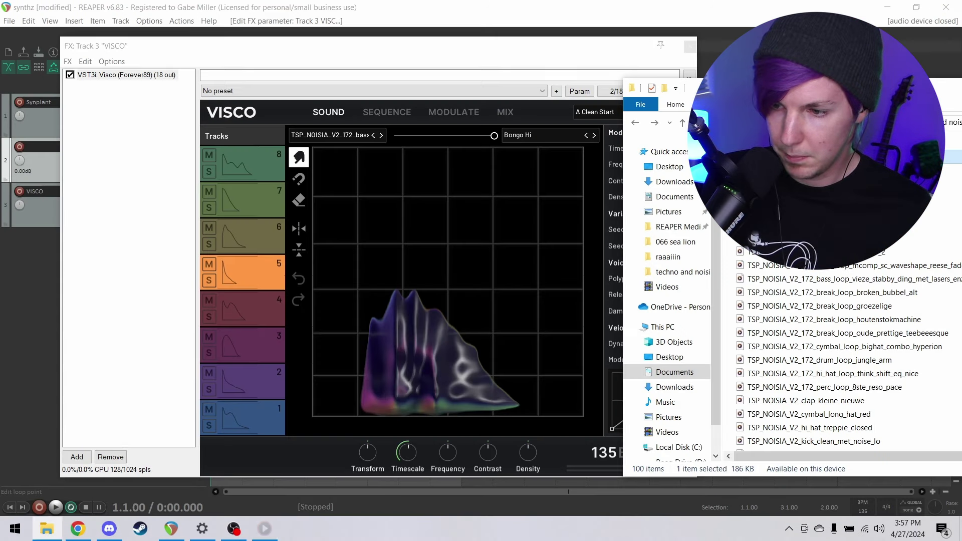
left_click_drag(381, 347, 380, 345)
left_click(187, 279)
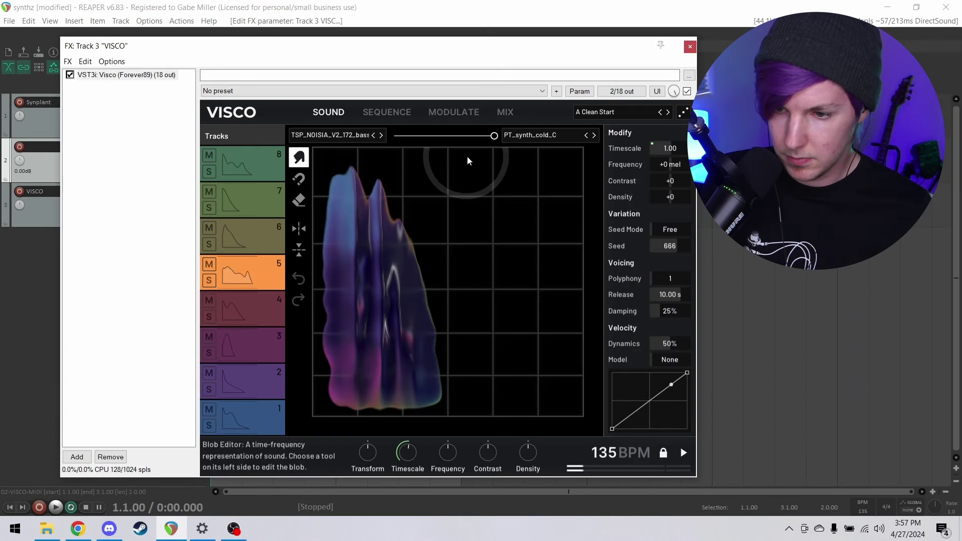
- Shape track 5's sound with Timescale 0.26, Contrast -23, Density -100 and Seed 470, auditioning the result
left_click_drag(492, 136, 449, 138)
left_click(243, 277)
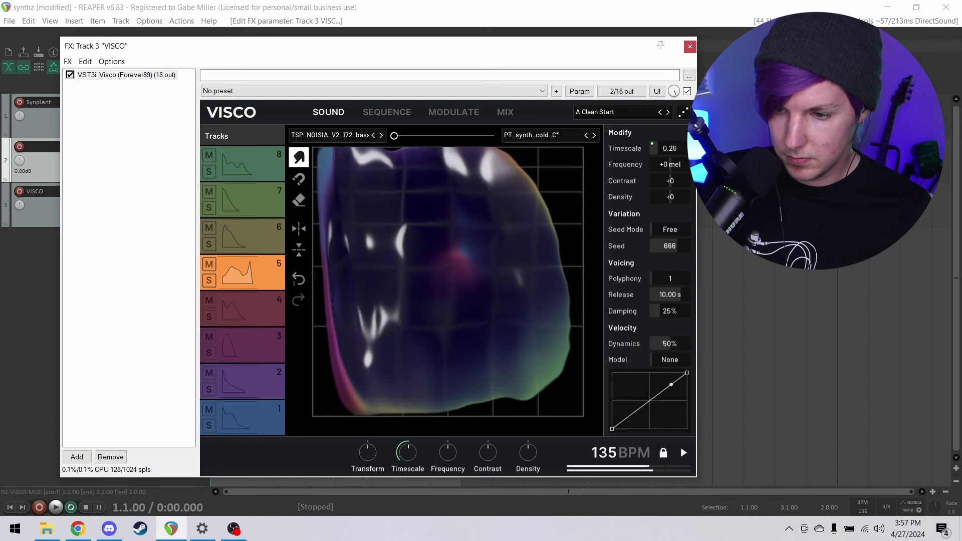
left_click_drag(676, 196, 667, 196)
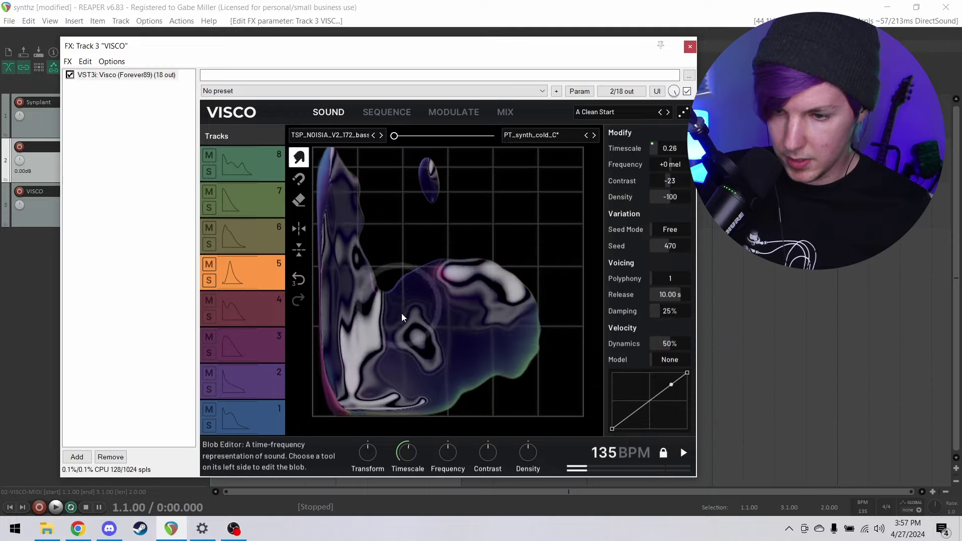
- Smear track 5's blob towards higher frequencies and stretch it across the grid, auditioning between strokes
mouse_move(402, 317)
left_mouse_down()
mouse_move(332, 60)
mouse_move(455, 302)
mouse_move(436, 75)
left_mouse_up()
left_click(219, 287)
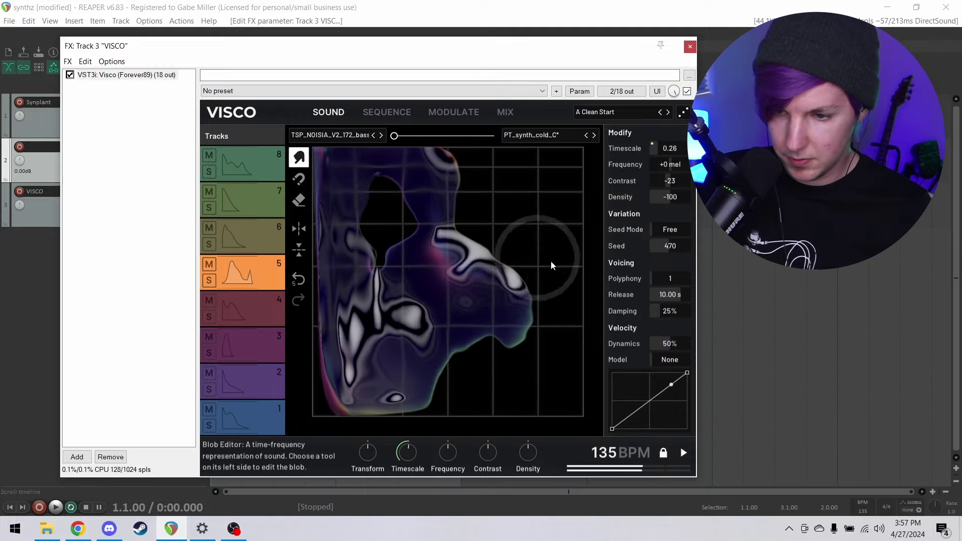
left_click_drag(473, 323, 505, 140)
left_click(225, 273)
left_click_drag(441, 268, 556, 256)
left_click(221, 266)
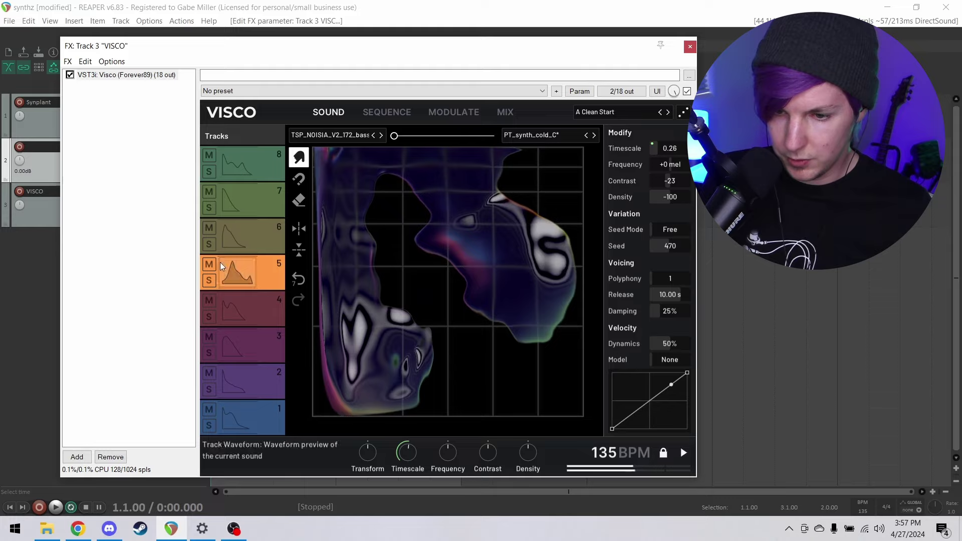
mouse_move(343, 189)
left_mouse_down()
mouse_move(440, 323)
mouse_move(515, 366)
left_mouse_up()
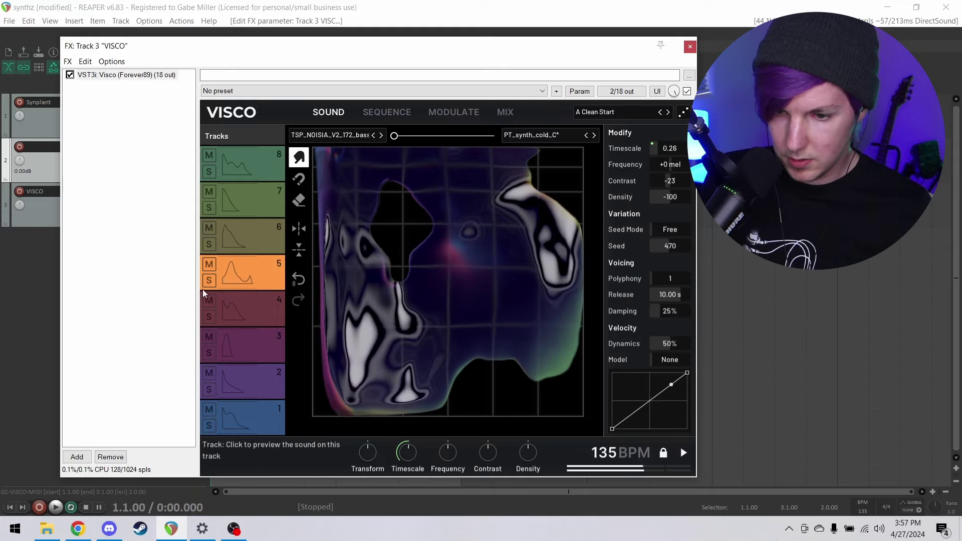
mouse_move(372, 186)
left_mouse_down()
mouse_move(409, 223)
mouse_move(486, 350)
left_mouse_up()
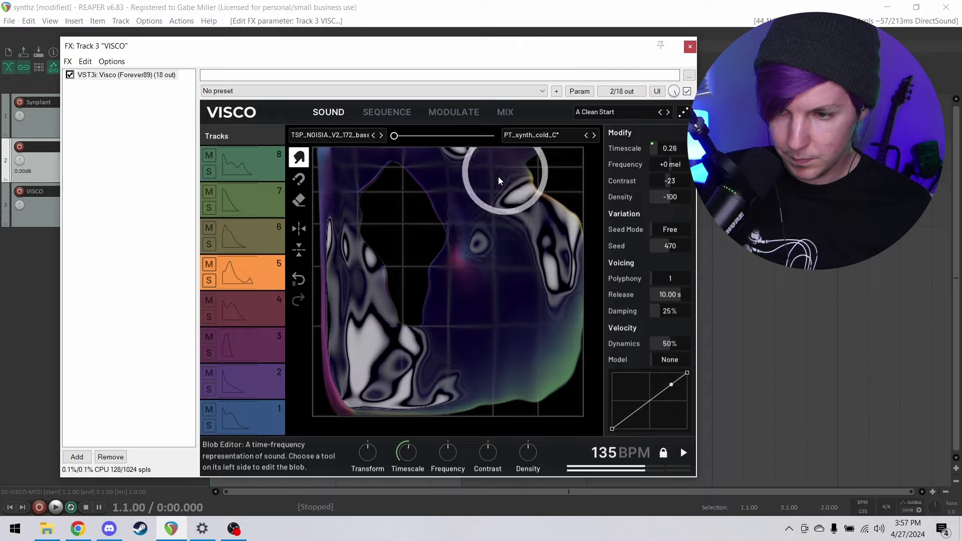
- Smudge long diagonal strokes through track 5's blob to split it into separate areas, and audition it
mouse_move(499, 180)
left_mouse_down()
mouse_move(388, 269)
mouse_move(248, 458)
left_mouse_up()
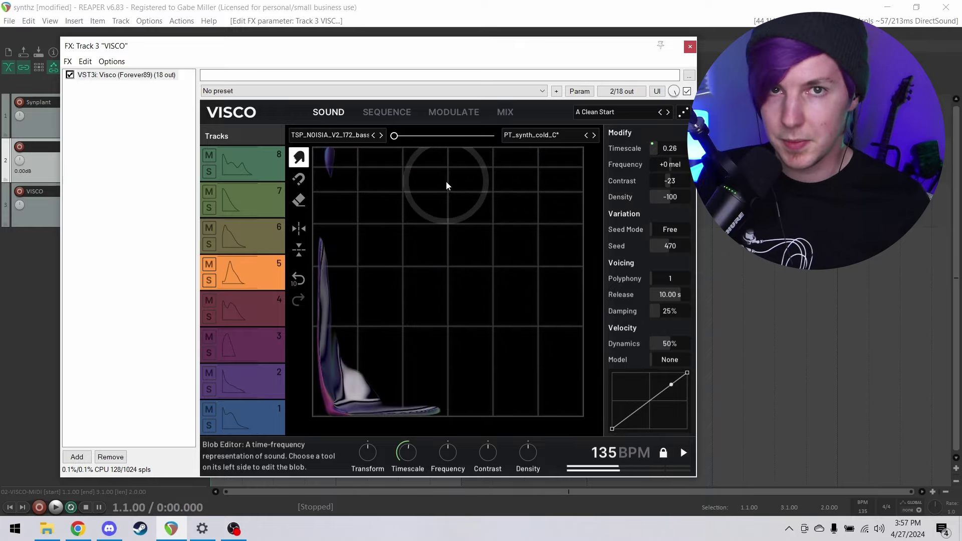
left_click_drag(366, 353, 556, 69)
left_click_drag(384, 177, 548, 276)
left_click_drag(366, 369, 591, 10)
left_click(239, 275)
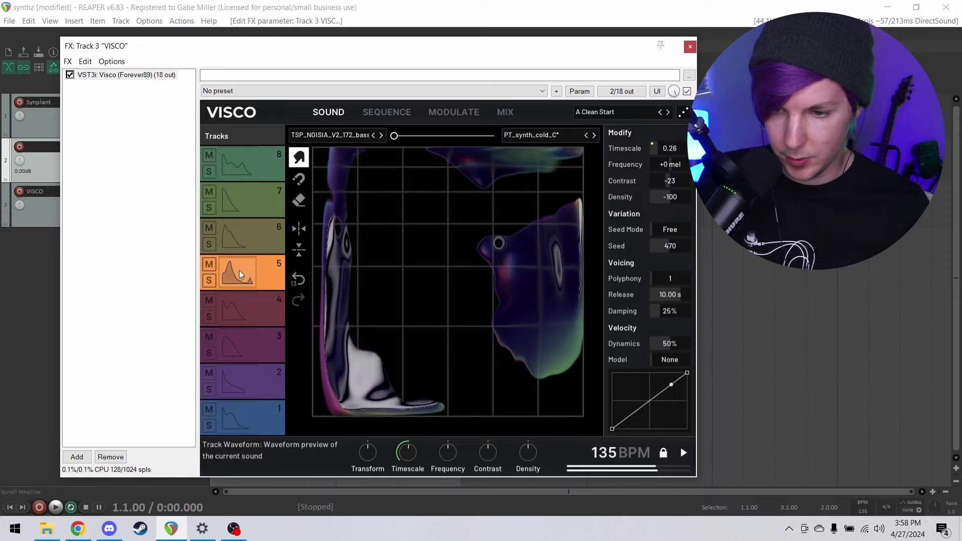
- Push track 5's remaining blob material out to the corners and edges of the grid, and smear it back inwards
left_click_drag(410, 240, 281, 358)
left_click_drag(371, 313, 316, 348)
left_click_drag(379, 383, 515, 148)
left_click_drag(407, 348, 629, 75)
left_click_drag(381, 293, 578, 329)
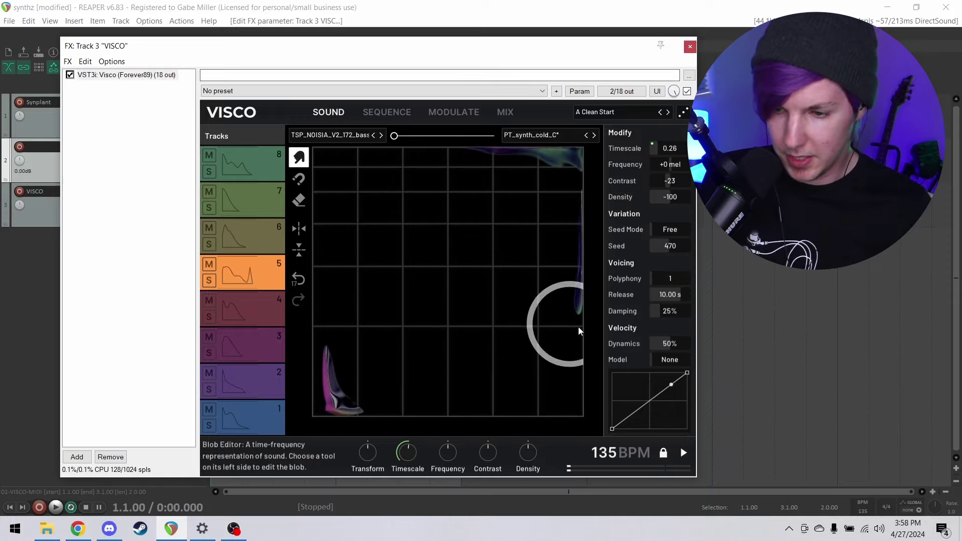
left_click_drag(439, 319, 419, 320)
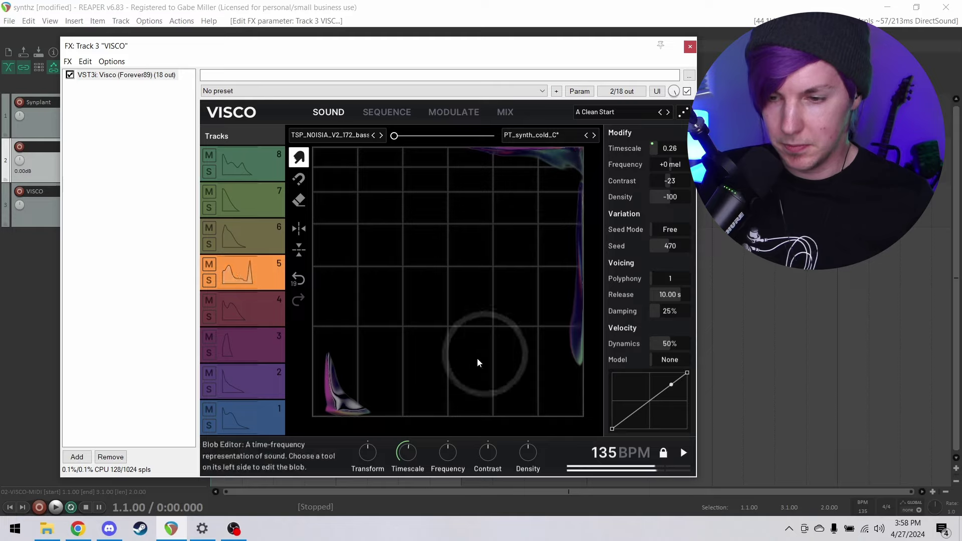
left_click_drag(491, 278, 368, 381)
left_click_drag(529, 194, 385, 350)
left_click_drag(522, 222, 437, 314)
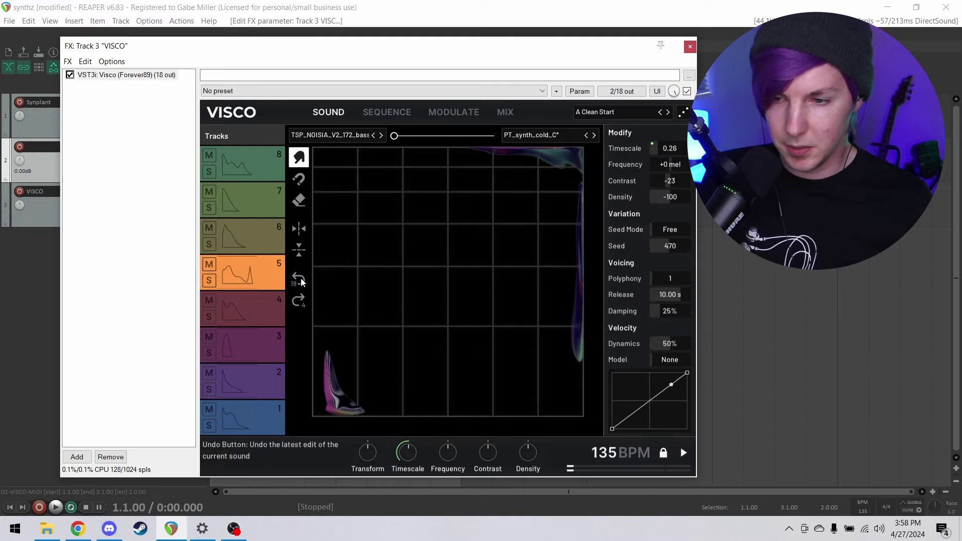
- Undo all of the smear strokes on track 5's blob, auditioning earlier versions along the way
left_click(303, 281)
left_click(302, 281)
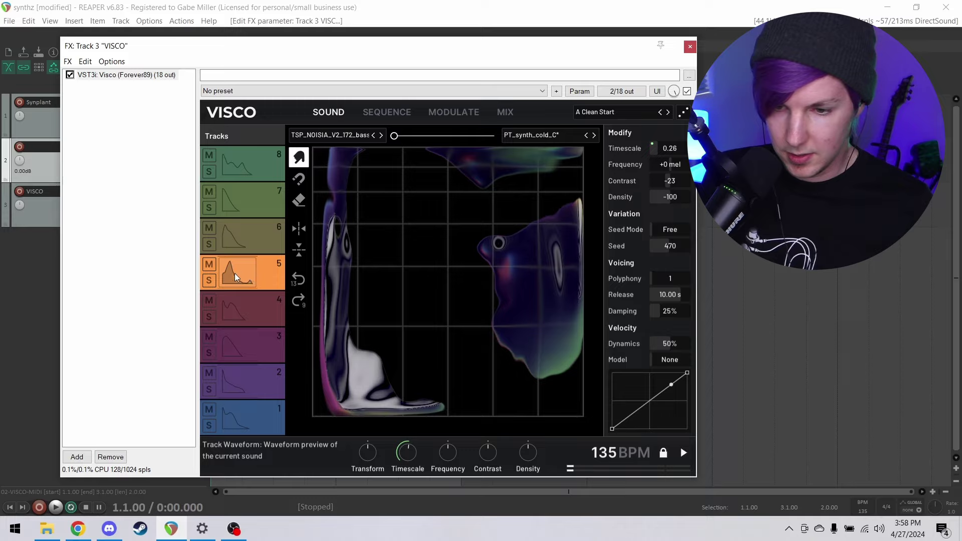
left_click(302, 281)
left_click(302, 282)
left_click(301, 283)
left_click(299, 283)
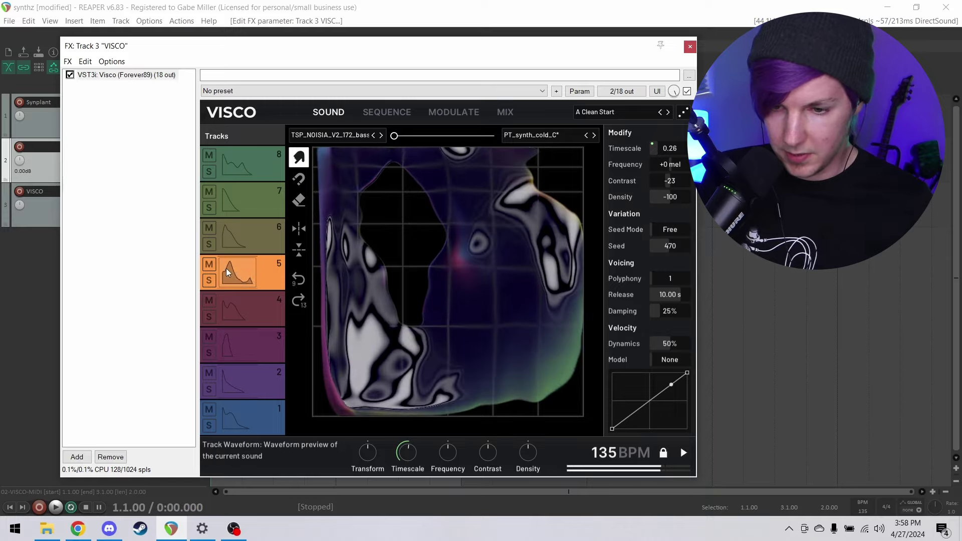
left_click(298, 281)
left_click(303, 281)
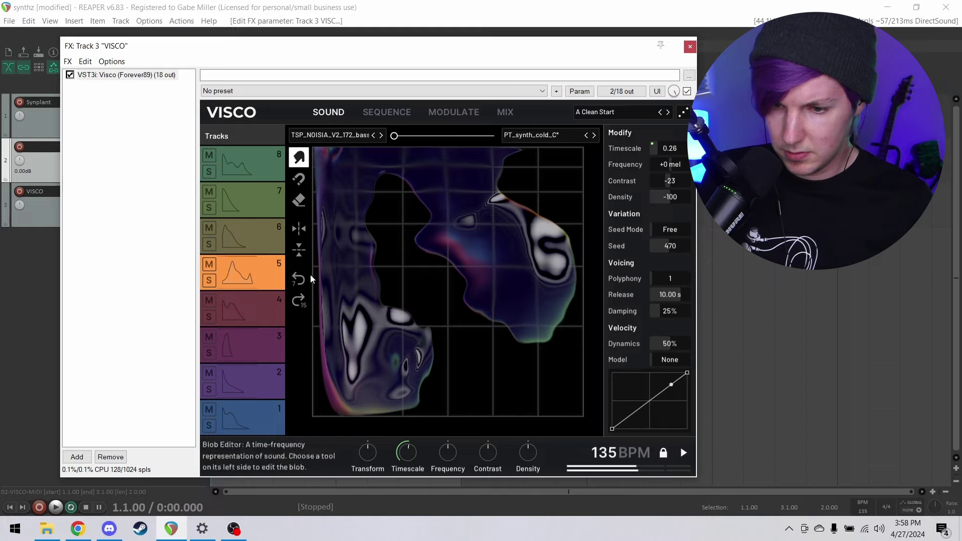
left_click(299, 280)
left_click(299, 281)
left_click(298, 281)
left_click(298, 281)
- Set track 5's morph a little under halfway towards PT_synth_cold_C and its Frequency to +407 mel, auditioning the sound
left_click_drag(394, 135, 439, 137)
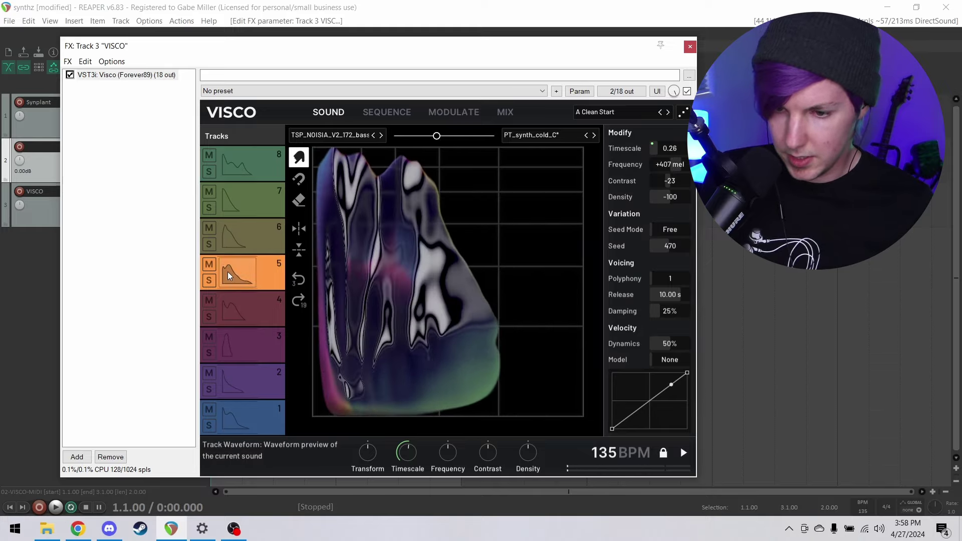
- Play the pattern and sequence track 5 hits on steps 1, 3, 6, 9, 11 and 14
left_click(387, 112)
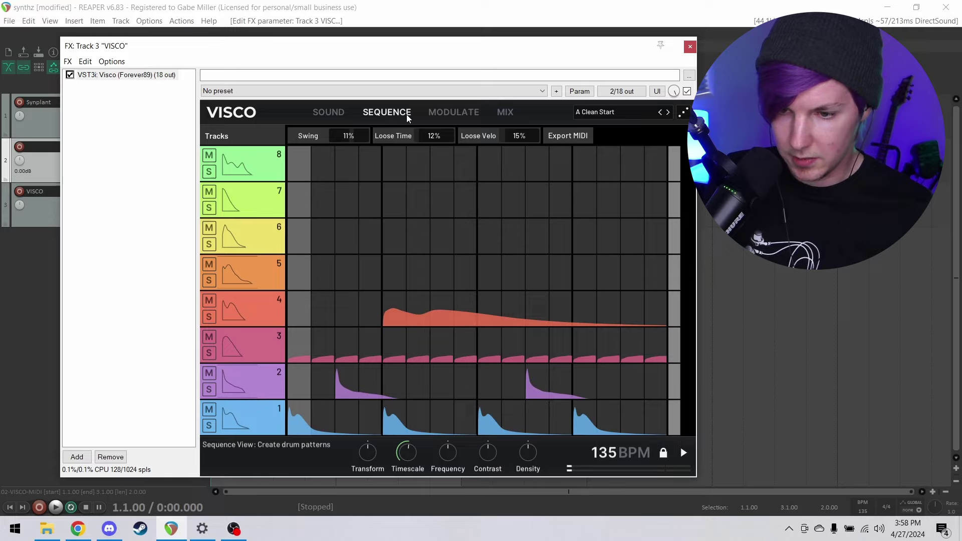
key("space")
left_click(488, 273)
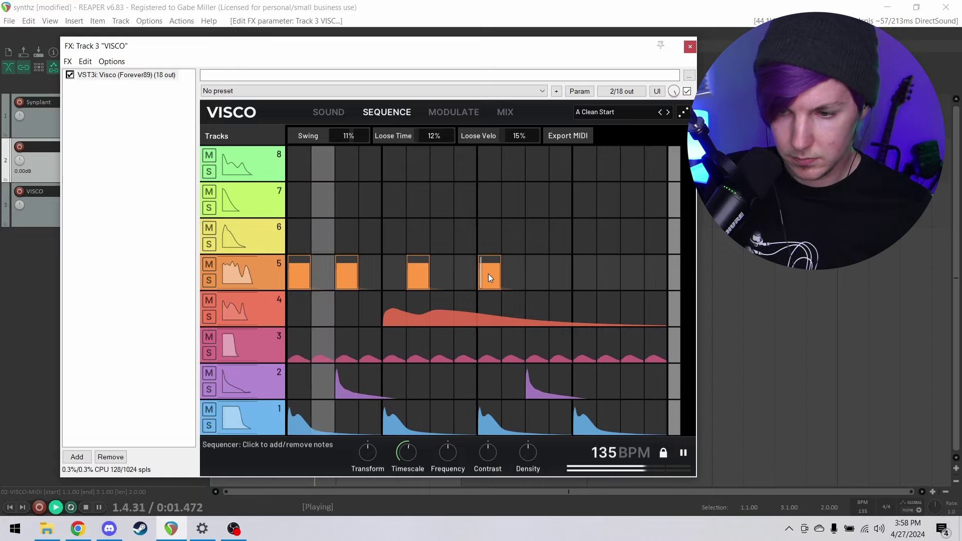
left_click(542, 274)
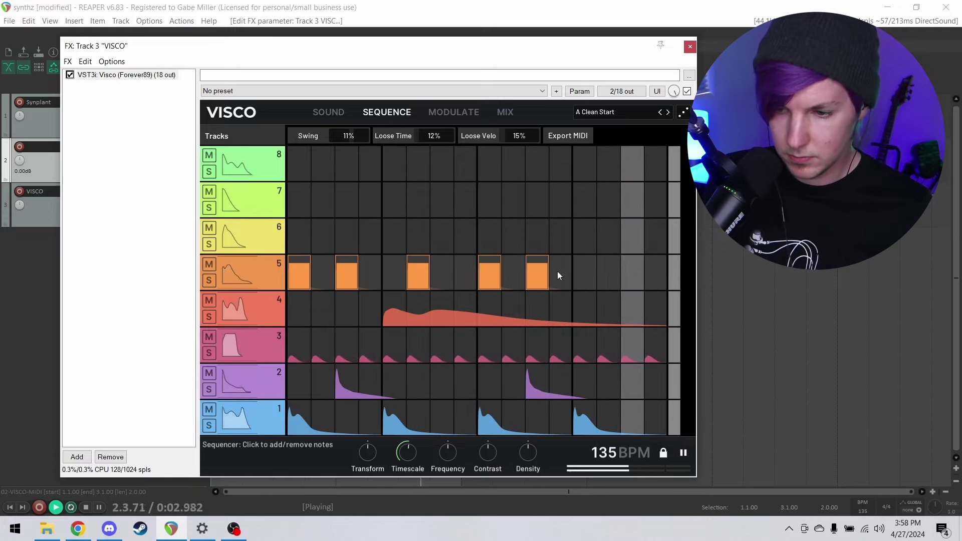
left_click(609, 273)
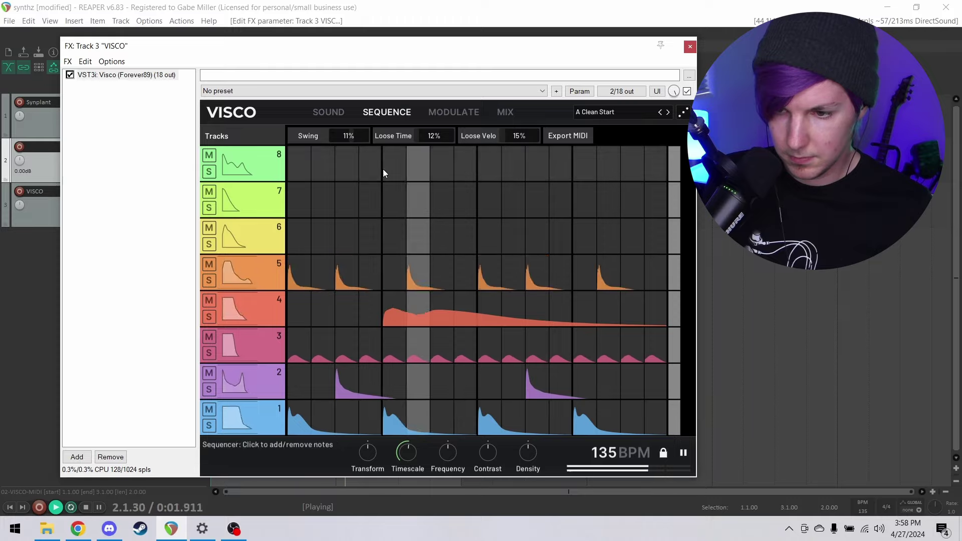
- Lower REAPER track 2's volume to -0.57 dB while the beat plays, and close the Visco window
left_click(462, 113)
left_click(507, 113)
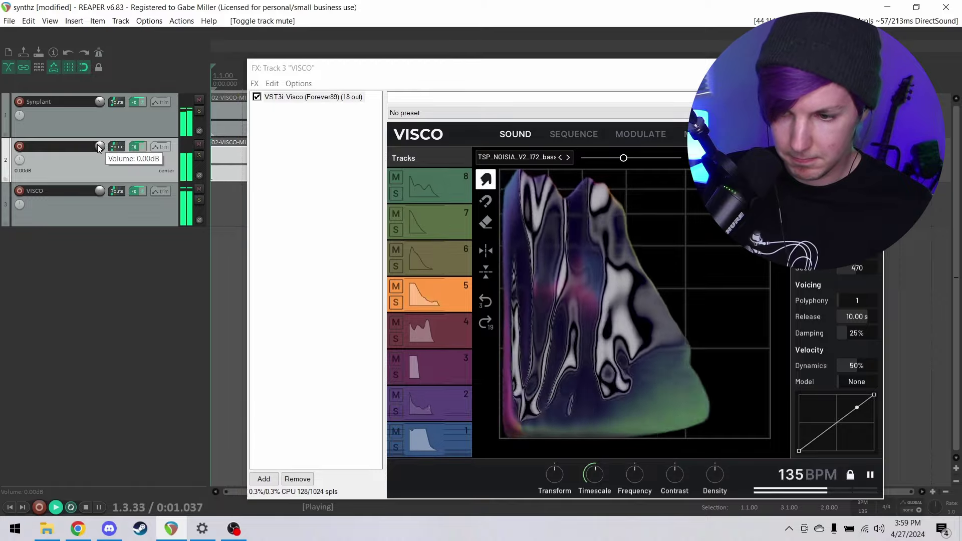
left_click_drag(99, 148, 99, 151)
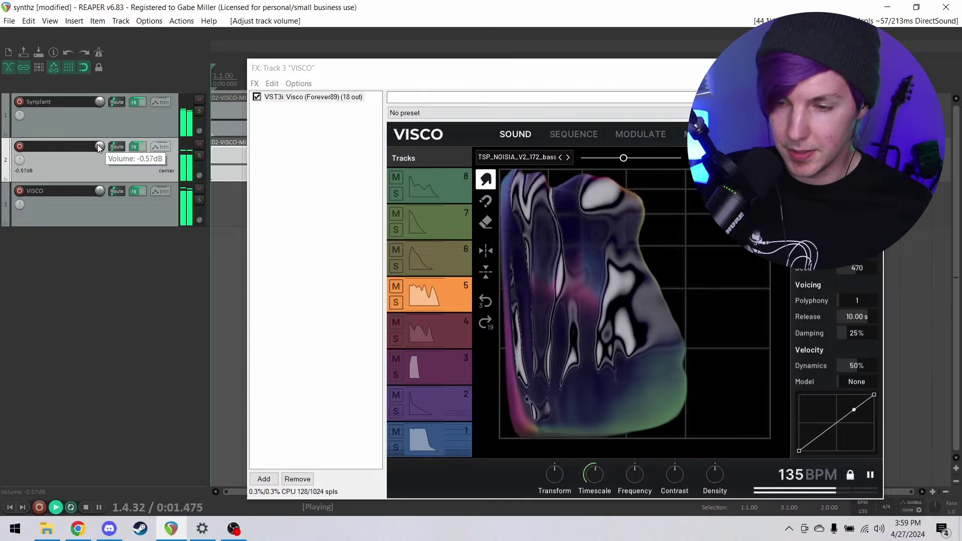
left_click_drag(584, 79, 544, 79)
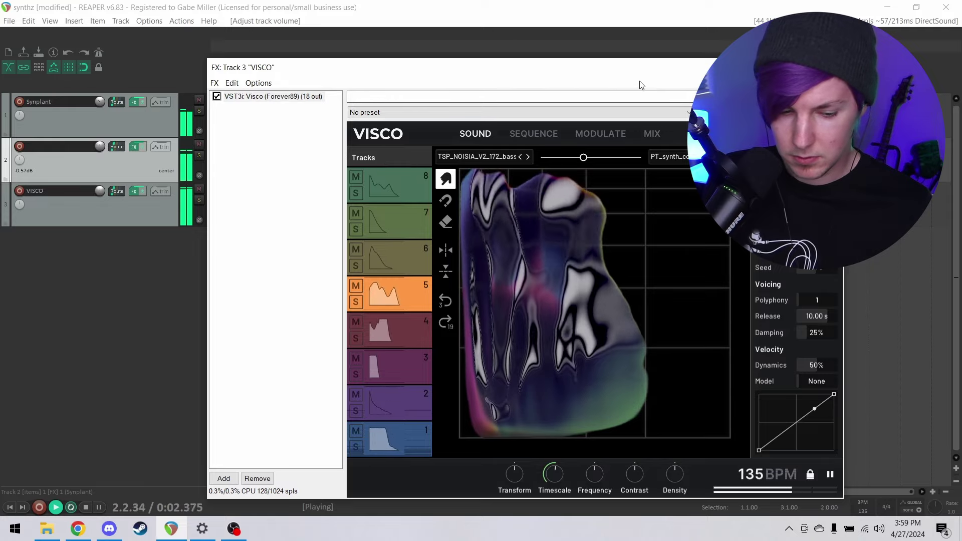
left_click(830, 67)
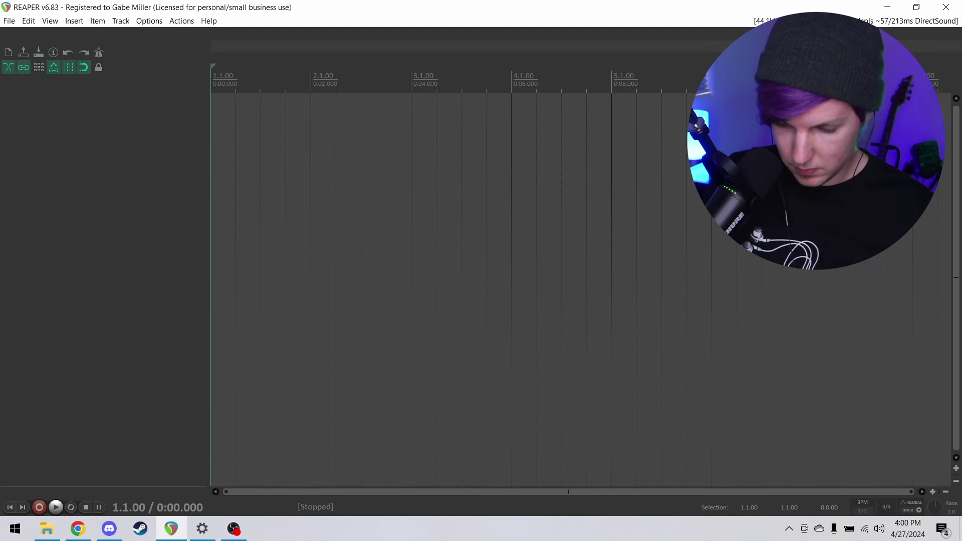
- Set the new project's tempo to 172 BPM and insert Synplant as a virtual instrument on a new track
key("Return")
right_click(195, 282)
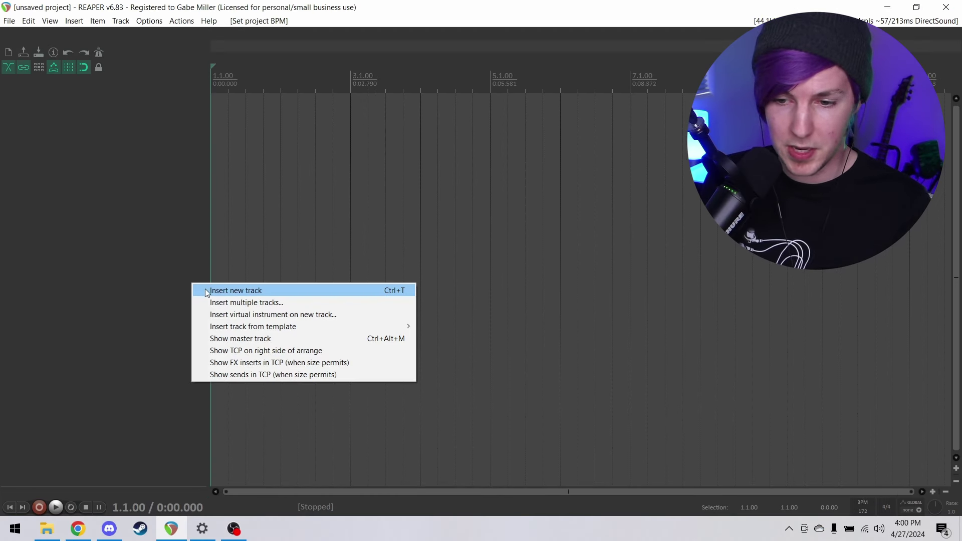
left_click(278, 311)
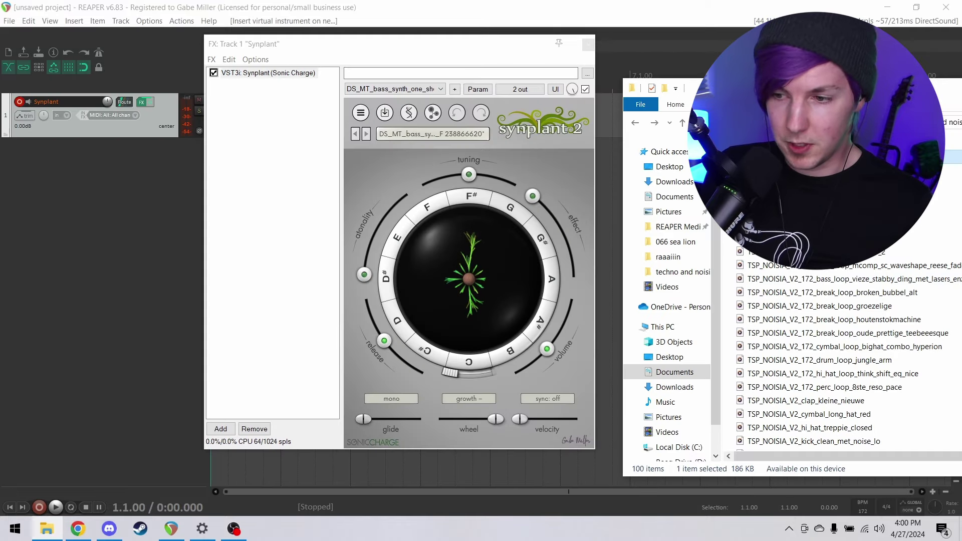
- Preview the FO4_GRT_percussion_nixenum sample from the techno and noisia folder, and close the media player
left_click_drag(892, 88, 739, 86)
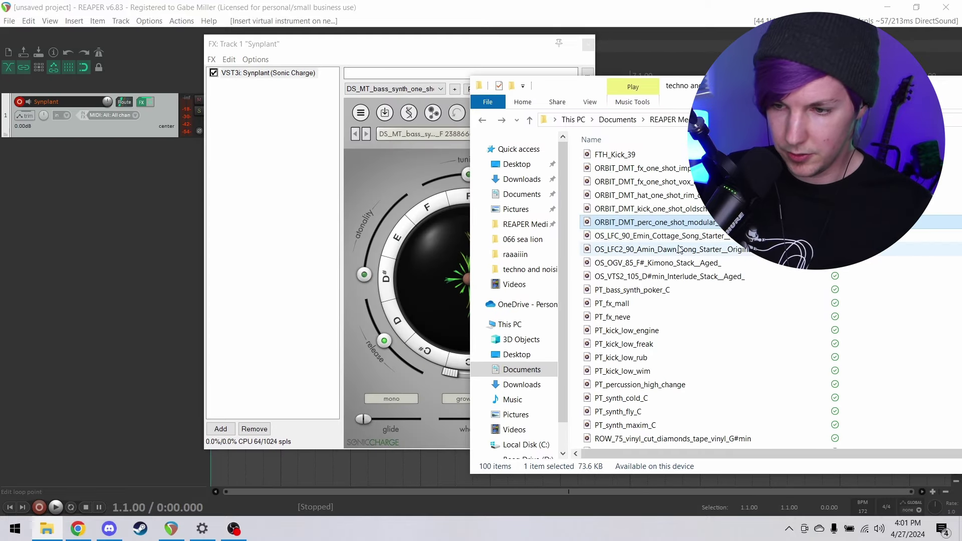
scroll(680, 249, "up", 5)
double_click(646, 274)
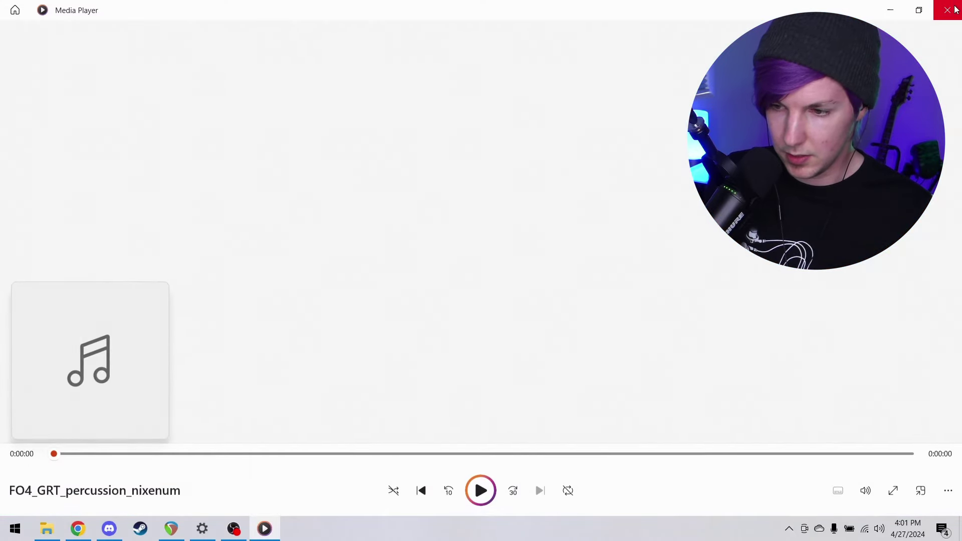
left_click(954, 9)
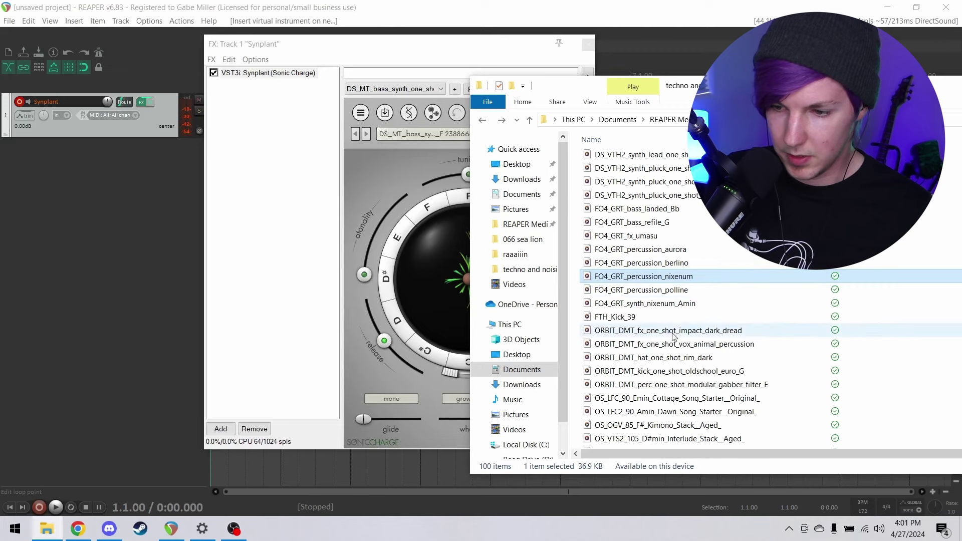
- Find SKK_vocal_yeaugh in REAPER Media's _Samples subfolder "back on that new shit" and load it into Synplant
right_click(46, 529)
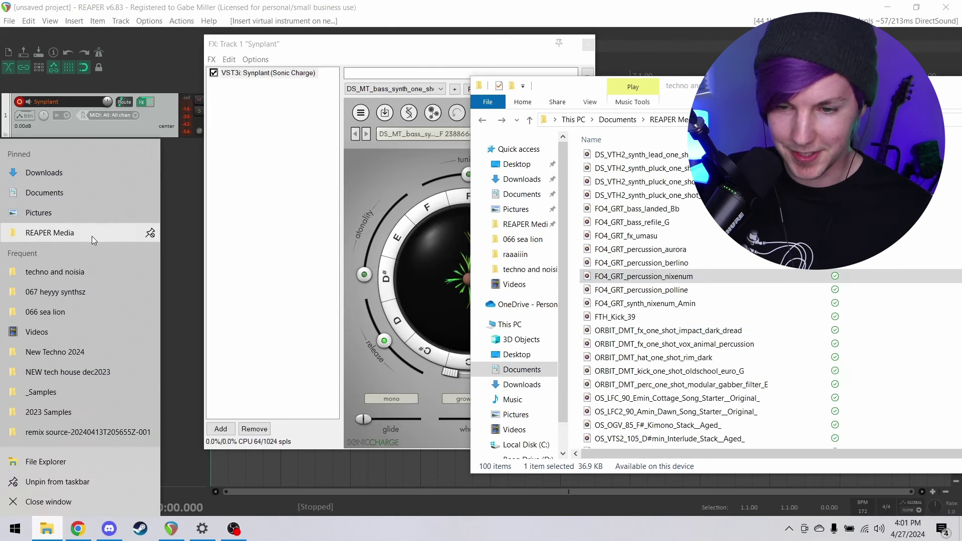
left_click(92, 240)
double_click(632, 156)
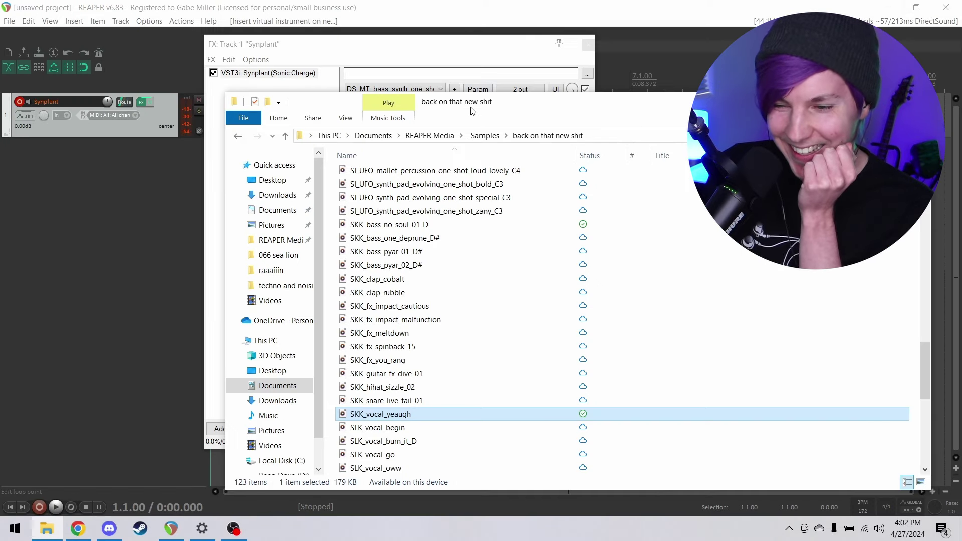
left_click_drag(471, 110, 802, 95)
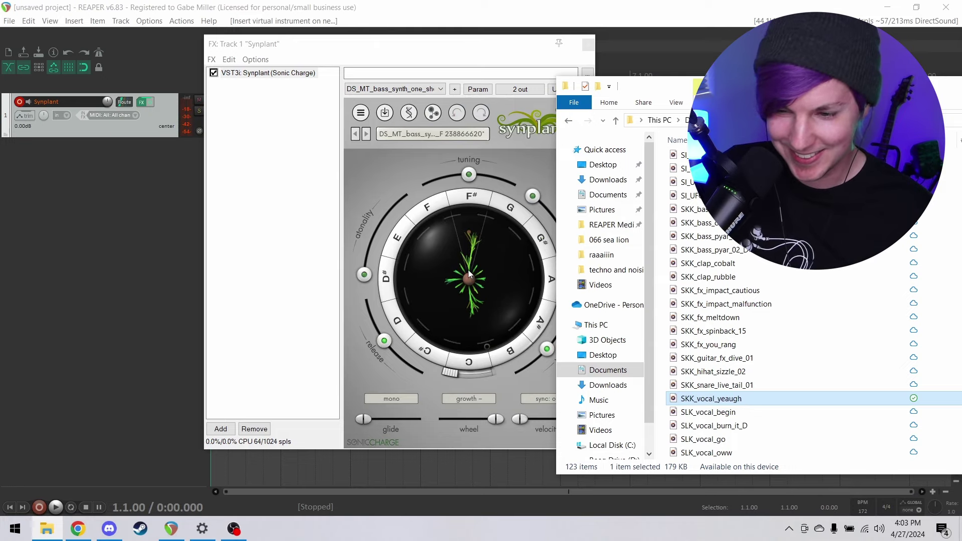
left_click_drag(468, 269, 469, 271)
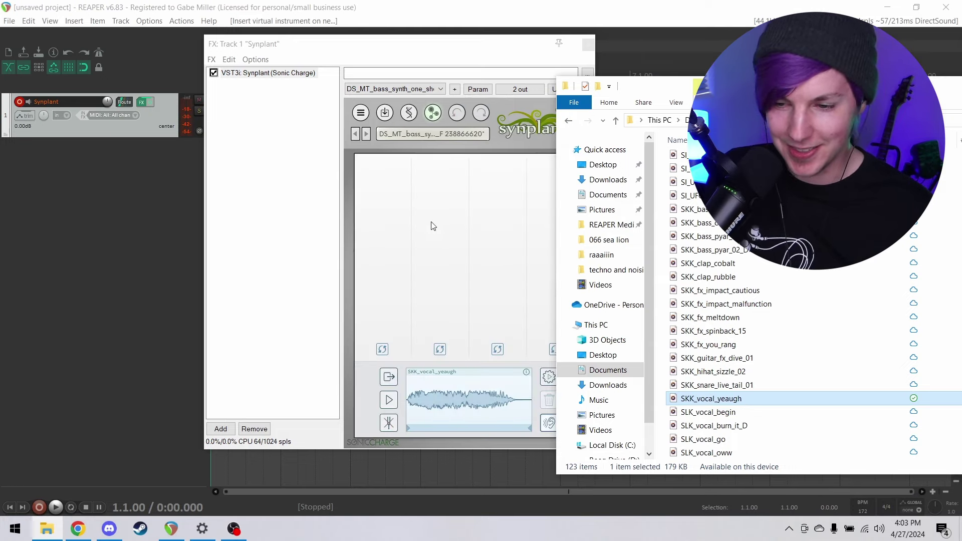
- Generate Synplant patches from the SKK_vocal_yeaugh sample and return to the plant view
left_click(434, 226)
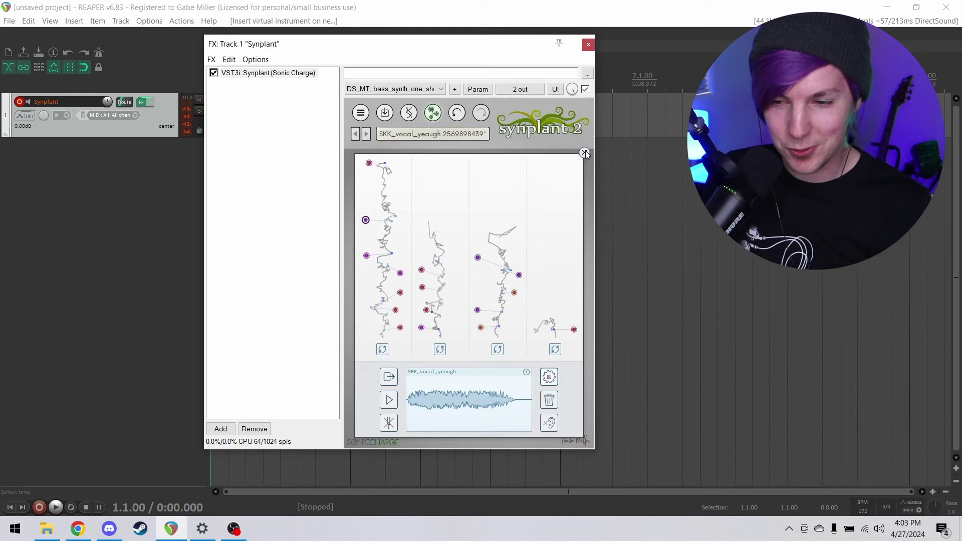
left_click(584, 152)
left_click(465, 271)
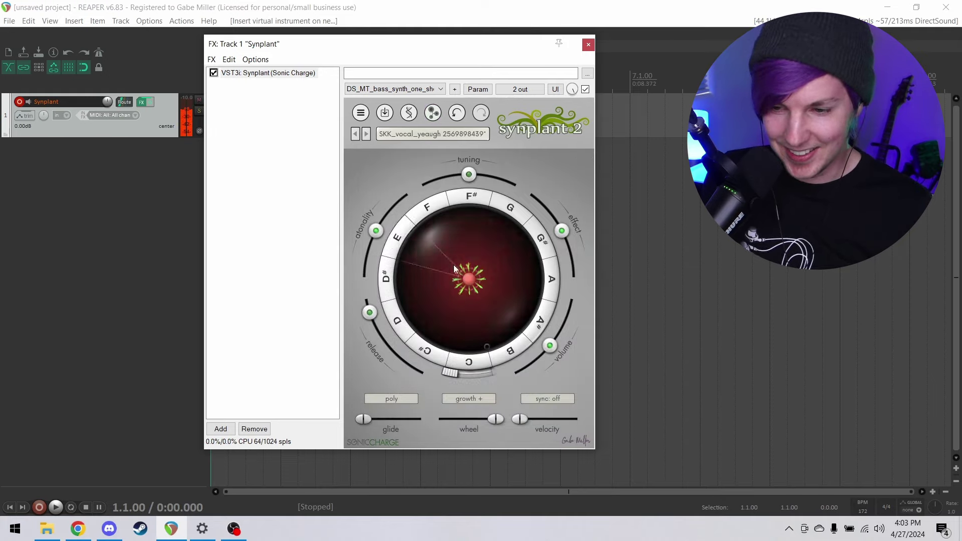
- Grow Synplant branches out from the seed, including a long one toward G#, and close the plug-in window
mouse_move(453, 268)
left_mouse_down()
mouse_move(417, 239)
mouse_move(435, 260)
mouse_move(446, 239)
mouse_move(456, 257)
mouse_move(453, 249)
mouse_move(494, 256)
mouse_move(494, 240)
mouse_move(479, 264)
left_mouse_up()
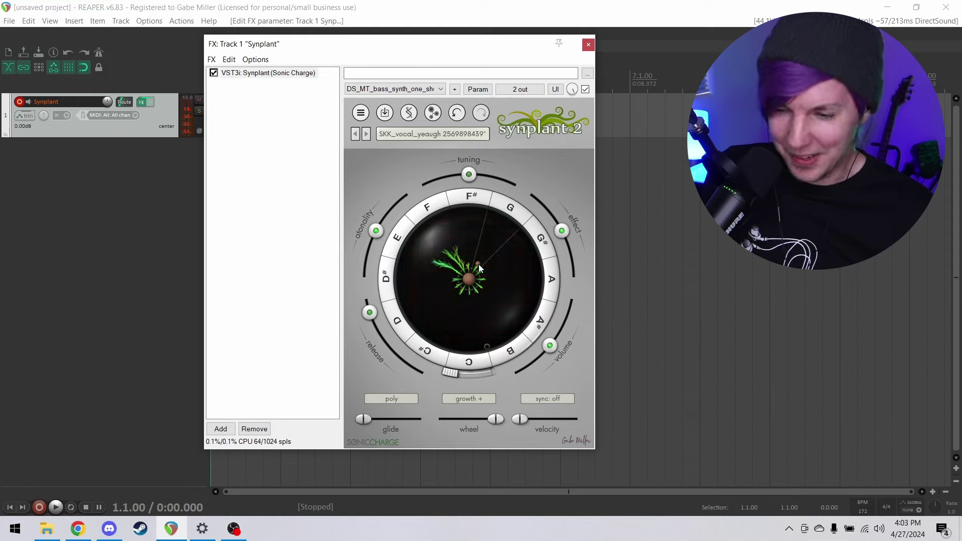
left_click_drag(494, 267, 528, 246)
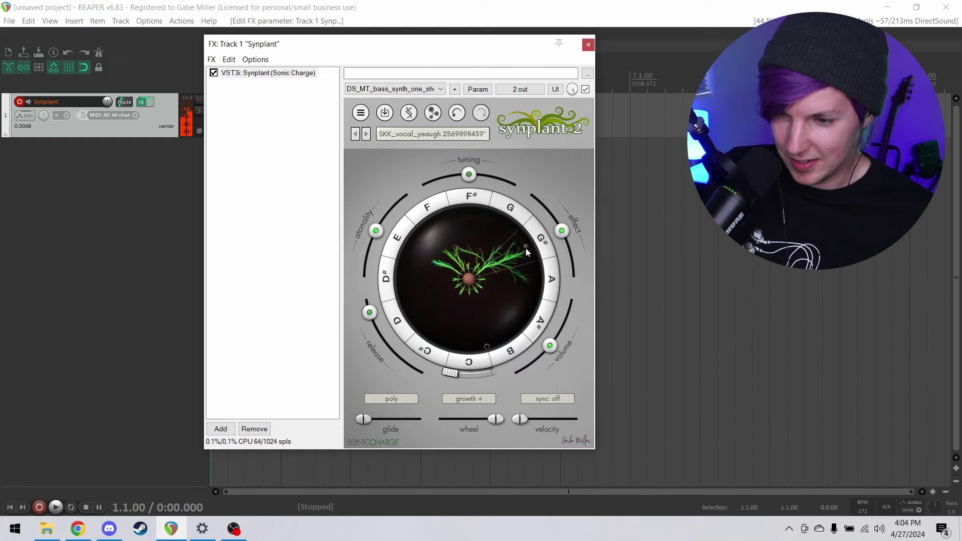
left_click_drag(443, 264, 443, 264)
left_click(588, 45)
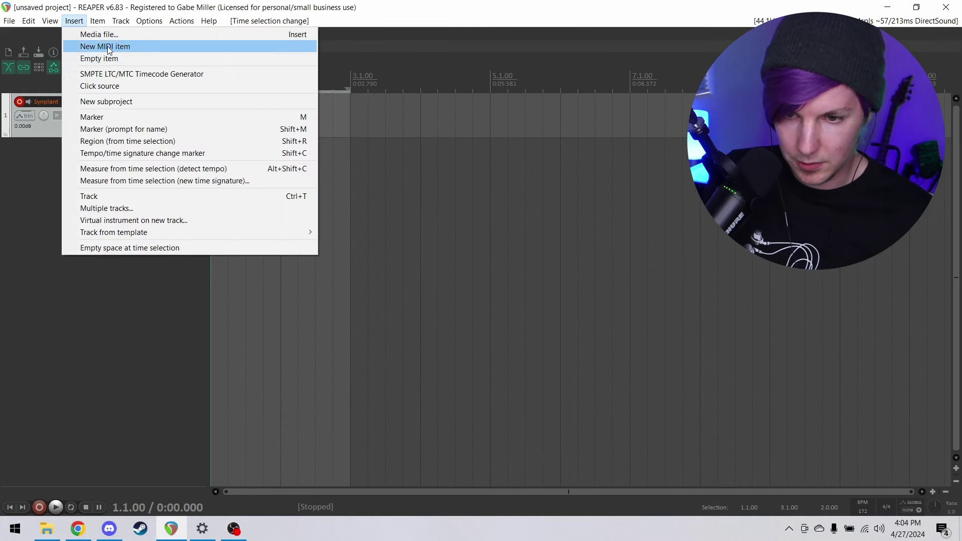
- Insert a two-bar MIDI item on the Synplant track, add a long F#3 note from bar 1, and play it
left_click(107, 48)
double_click(213, 114)
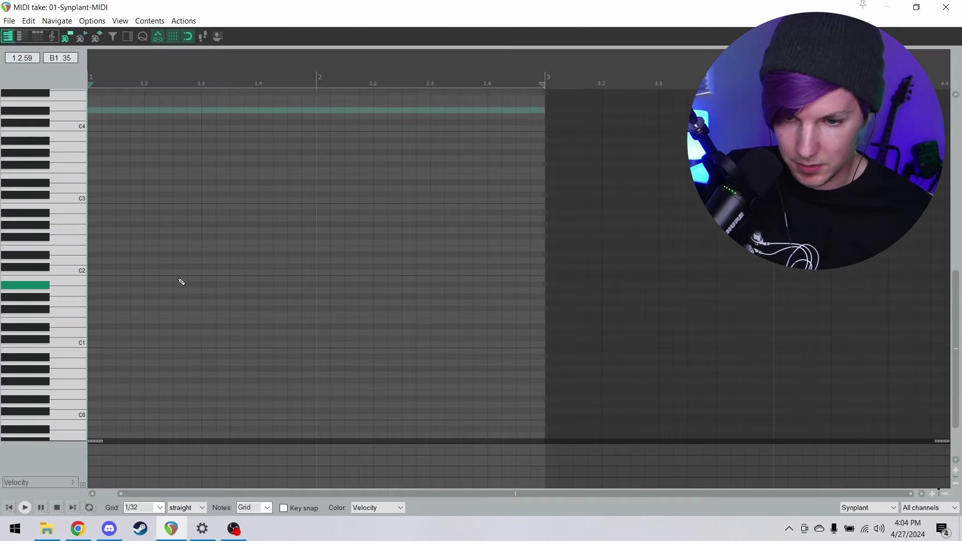
scroll(170, 265, "up", 4)
mouse_move(96, 194)
left_mouse_down()
mouse_move(301, 195)
mouse_move(504, 178)
left_mouse_up()
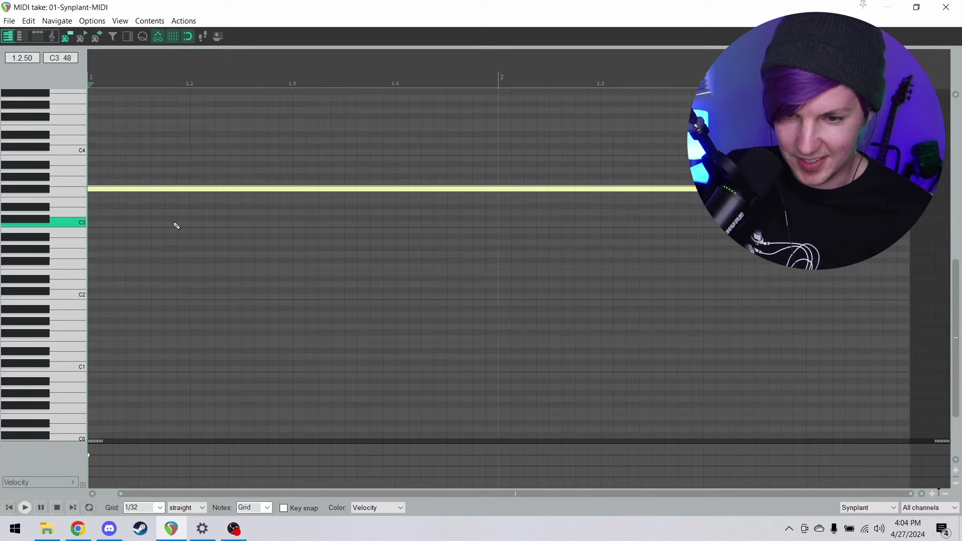
scroll(176, 226, "down", 2)
key("space")
key("space")
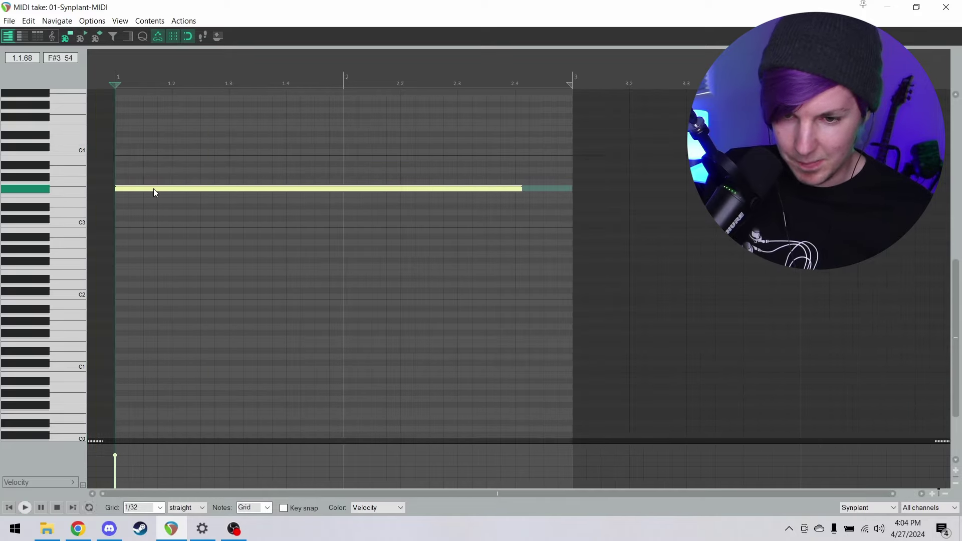
- Lower the long MIDI note to F3 and one semitone further, auditioning the pitch
left_click_drag(153, 188, 154, 194)
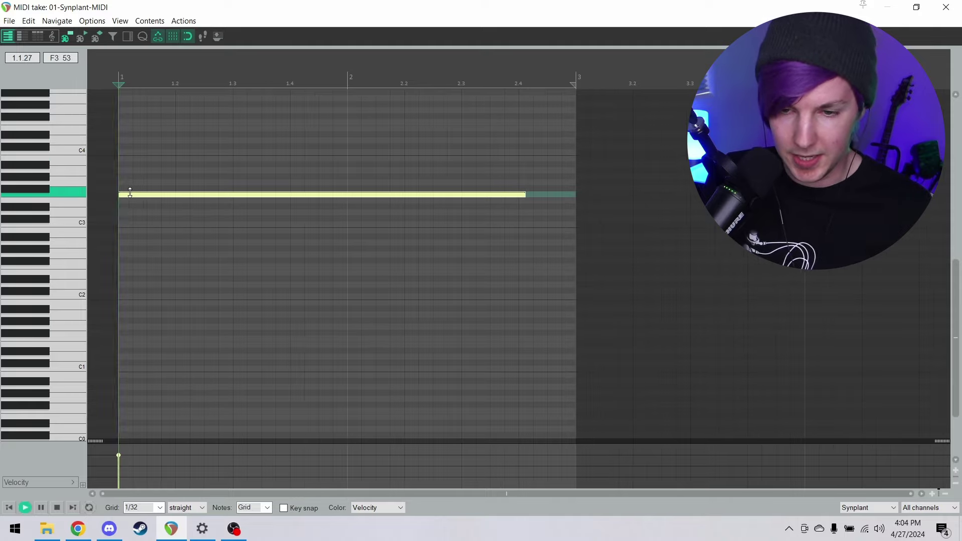
key("space")
key("space")
left_click_drag(133, 195, 135, 200)
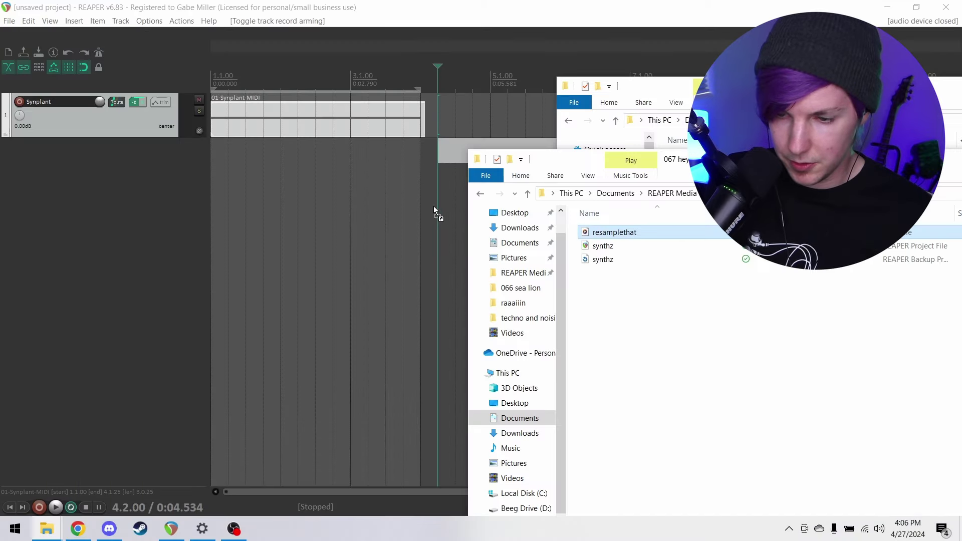
- Import resamplethat from the 067 heyyy synthsz folder onto a new track, play it, and enable the metronome
left_click_drag(434, 206, 434, 206)
key("space")
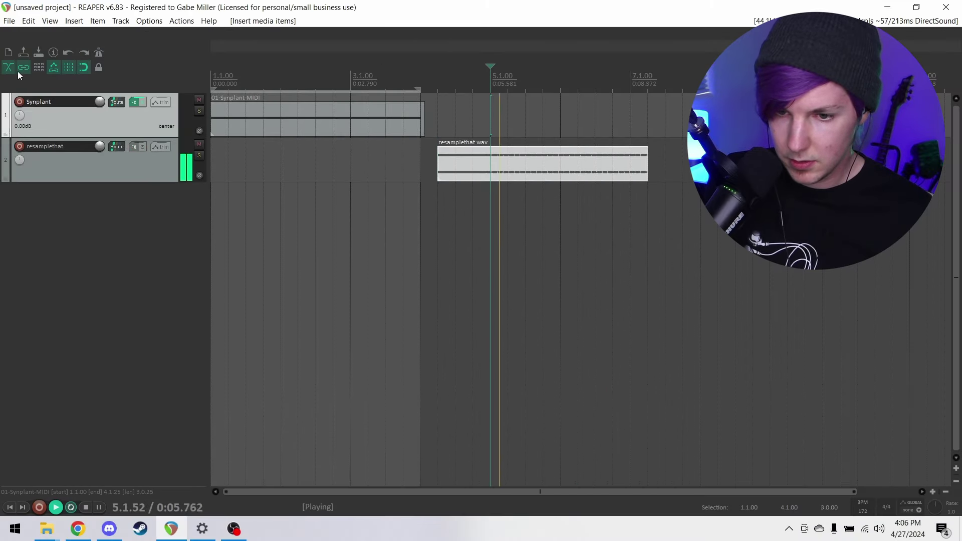
left_click(99, 52)
scroll(548, 232, "up", 3)
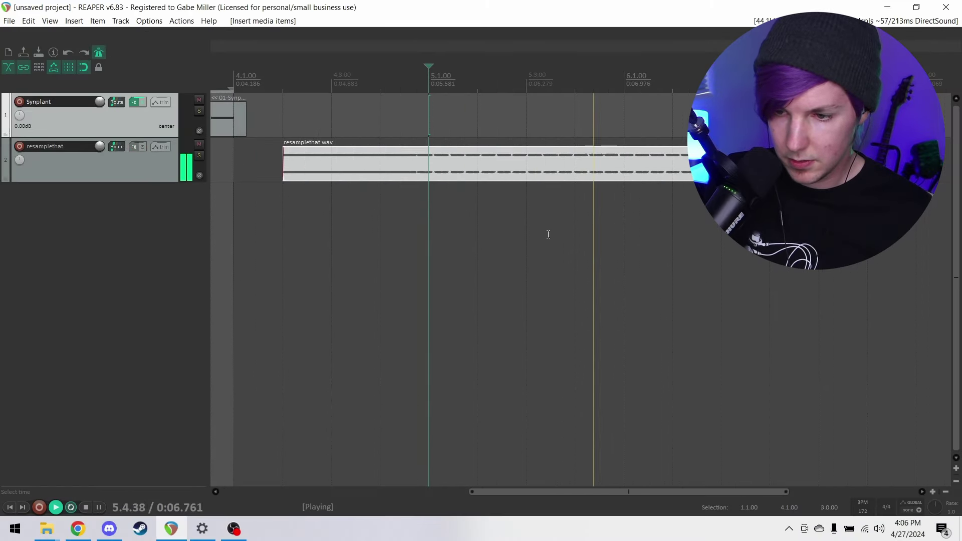
- Change the resamplethat item's playback rate to 1.260 and adjust its start while playing it against the metronome
left_click(296, 118)
left_click_drag(437, 175, 448, 179)
key("space")
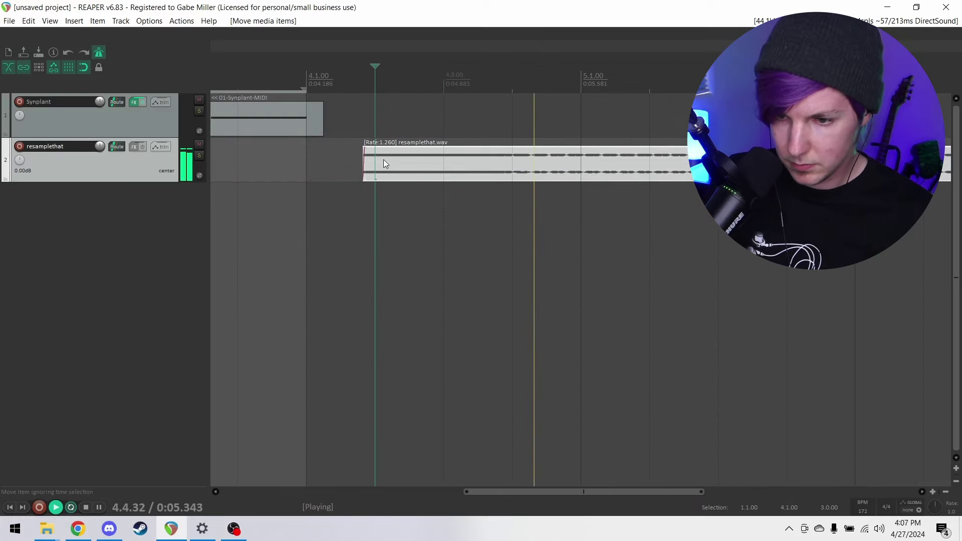
left_click_drag(365, 165, 376, 165)
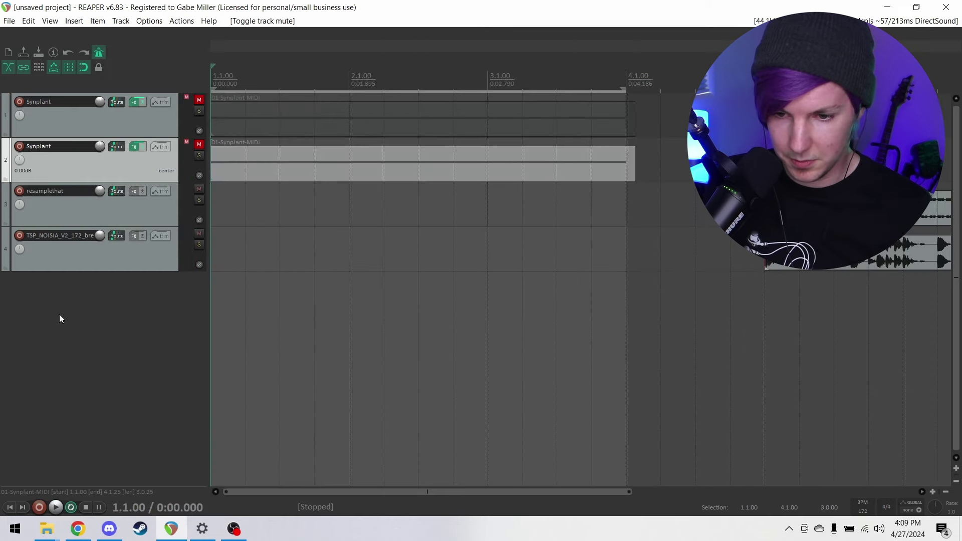
- Find and preview Au5_bass_drop_one_F in REAPER Media's _Samples folder, and move the folder window clear of Synplant
left_click(47, 528)
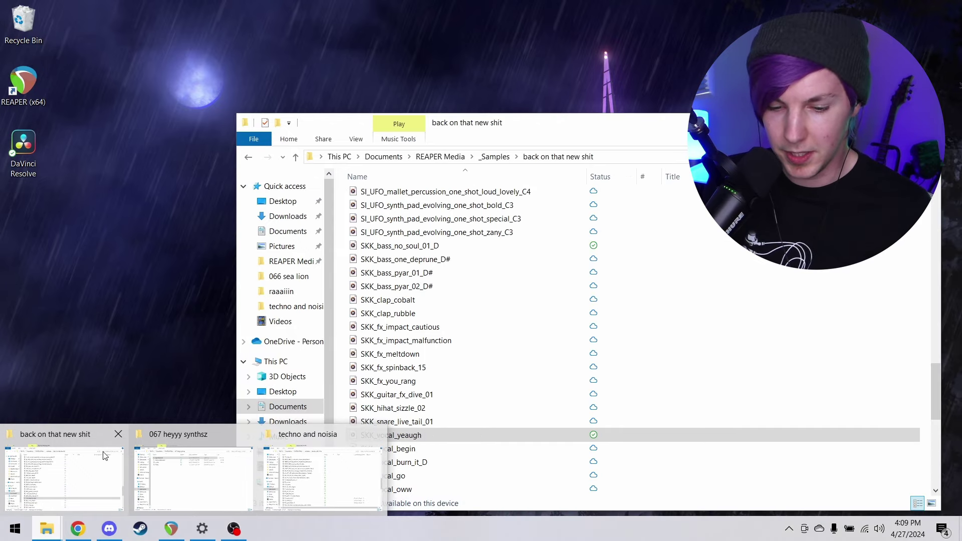
left_click(95, 464)
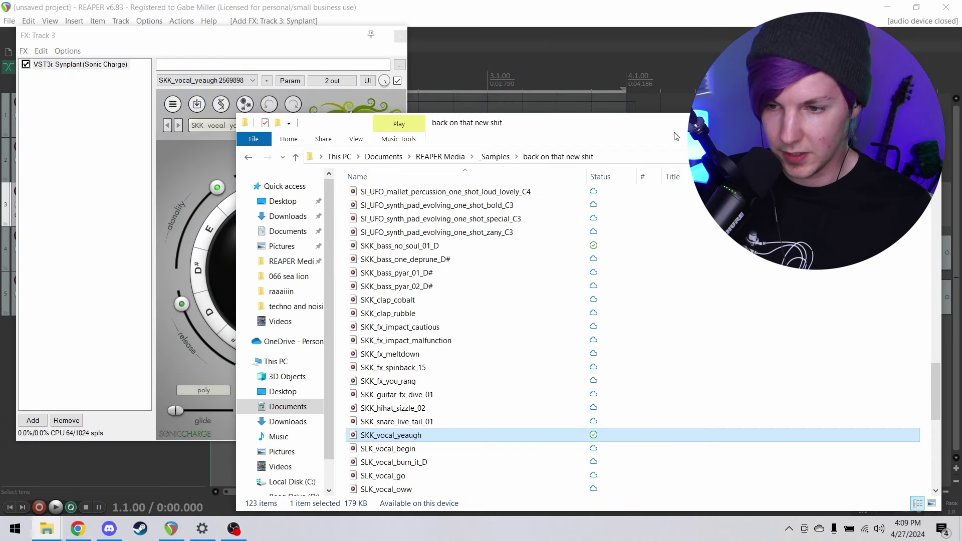
left_click_drag(602, 130, 627, 109)
scroll(464, 335, "up", 5)
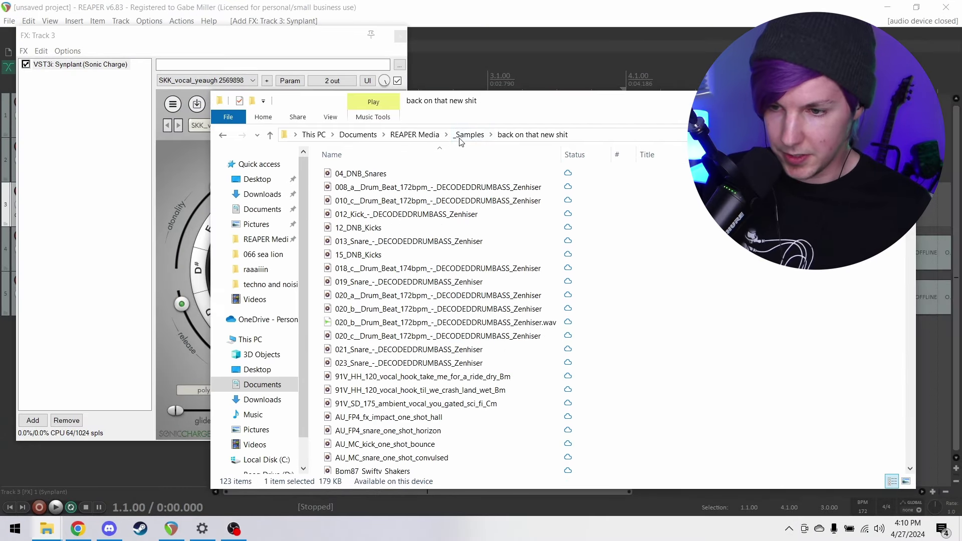
left_click(461, 136)
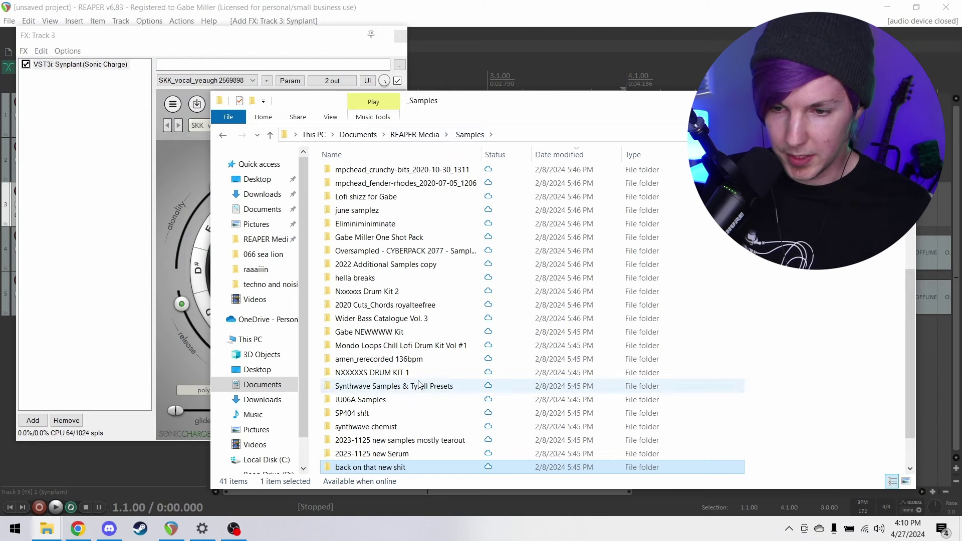
scroll(419, 385, "down", 1)
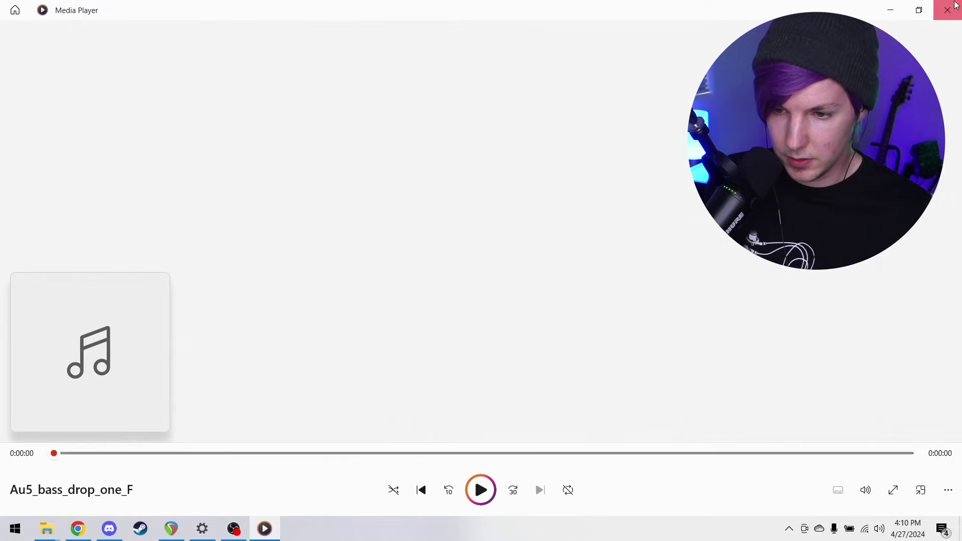
left_click(955, 5)
left_click_drag(428, 102, 829, 74)
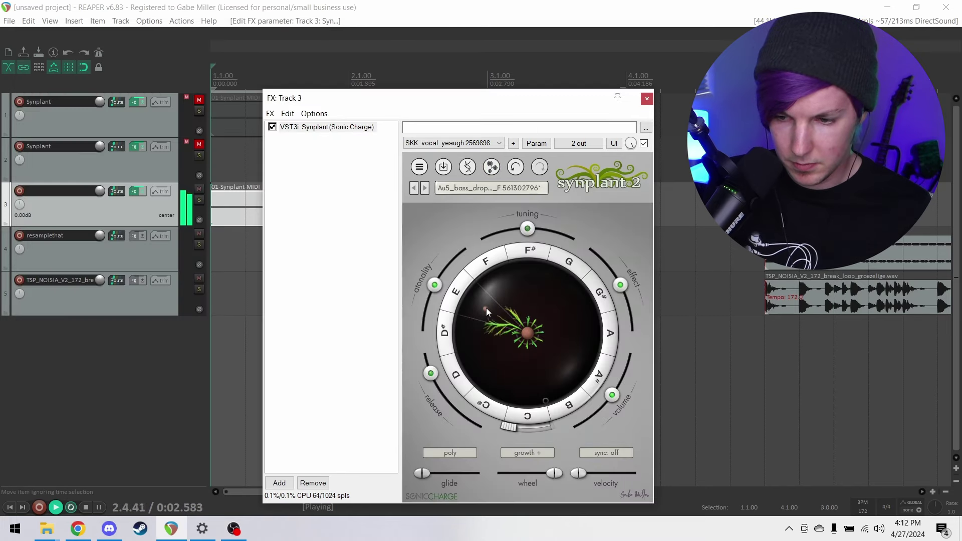
- Grow new random branches in Synplant's E sector on track 3, shorten the branch, and close the effects window
right_click(486, 307)
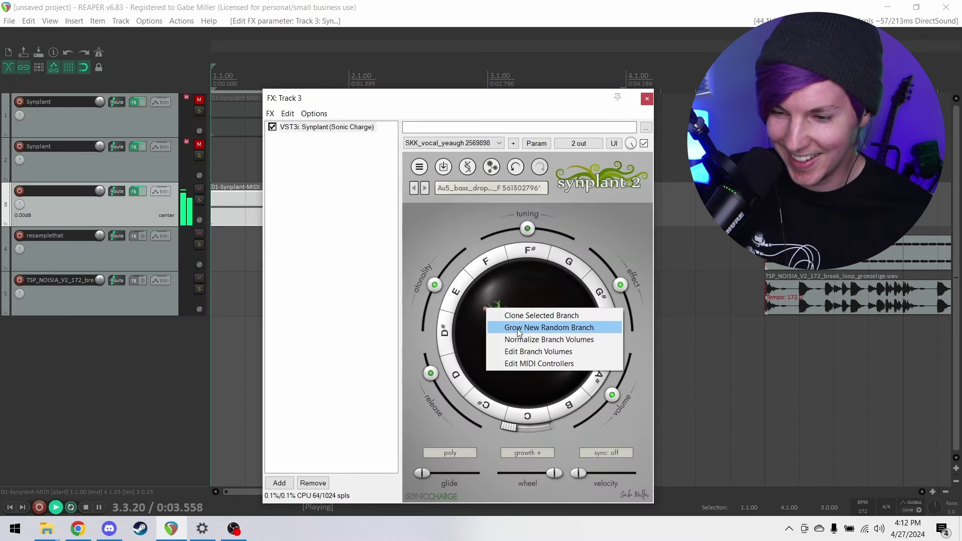
left_click(498, 327)
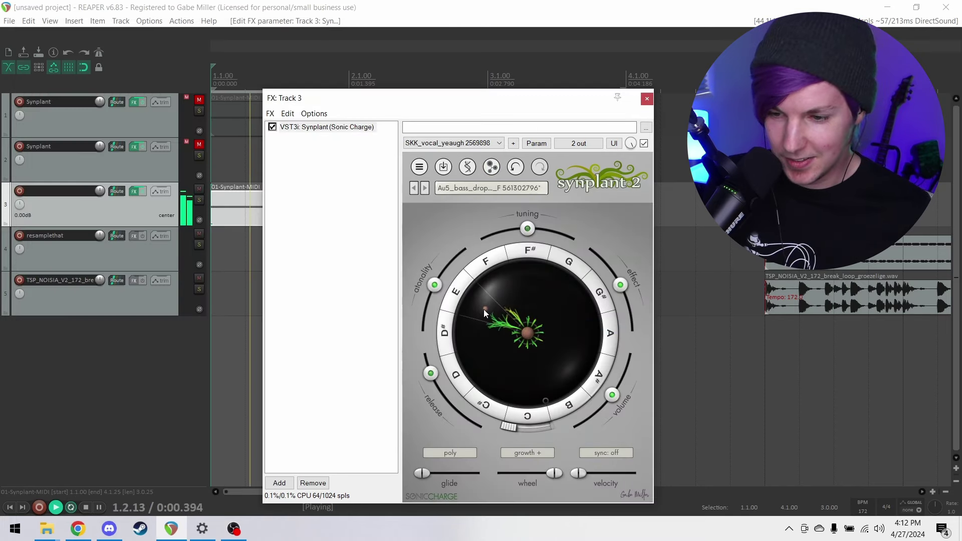
left_click_drag(485, 310, 506, 321)
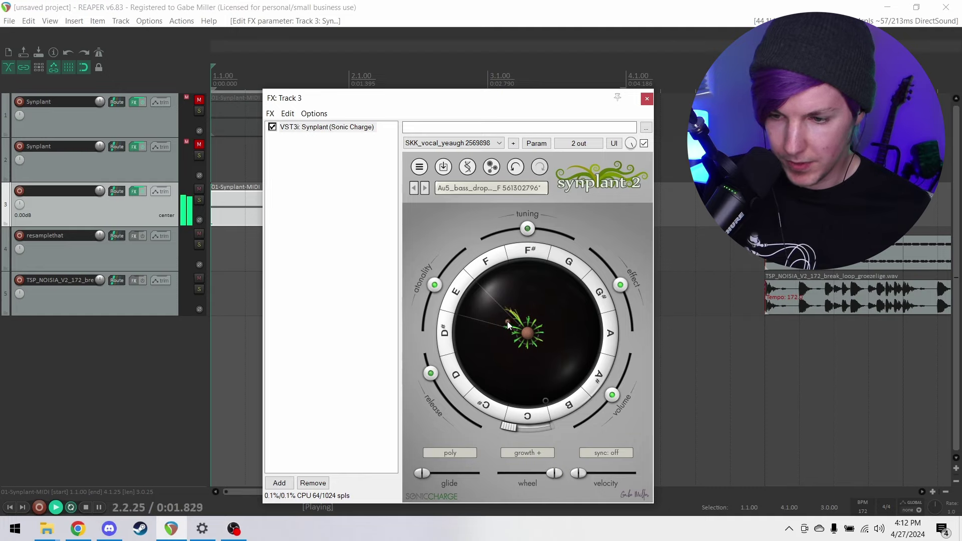
right_click(507, 321)
left_click(521, 328)
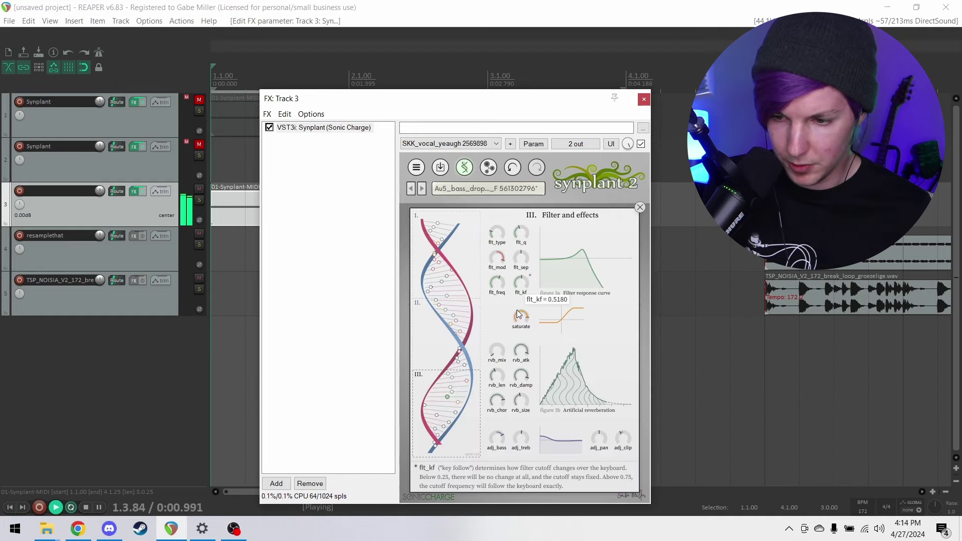
left_click(643, 100)
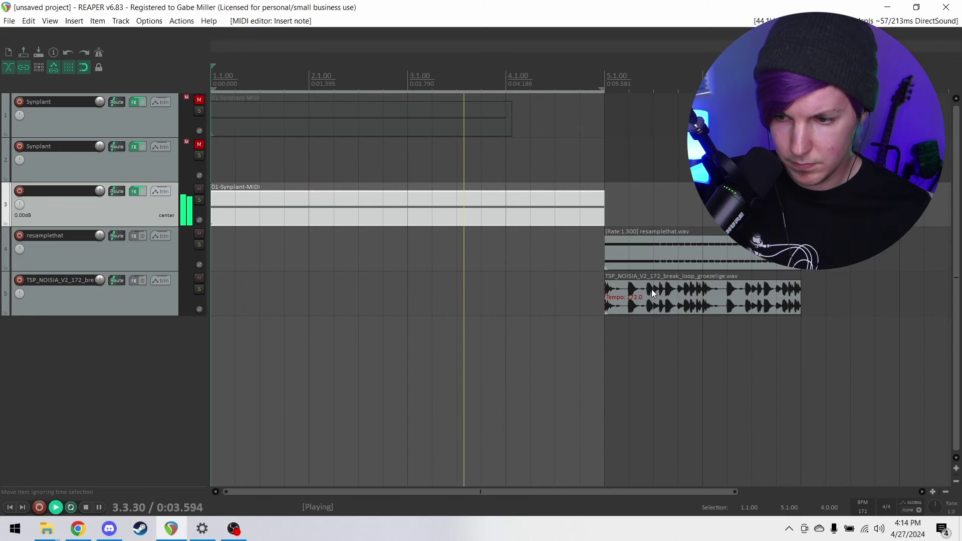
- Move the TSP_NOISIA_V2_172 break loop to the project start and save the project as "what have I done"
left_click_drag(621, 295, 220, 296)
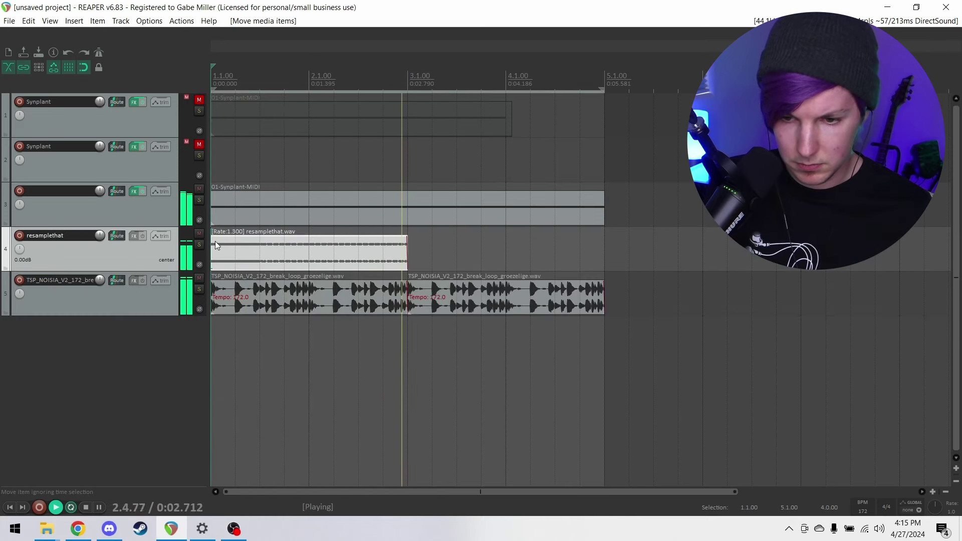
left_click(136, 191)
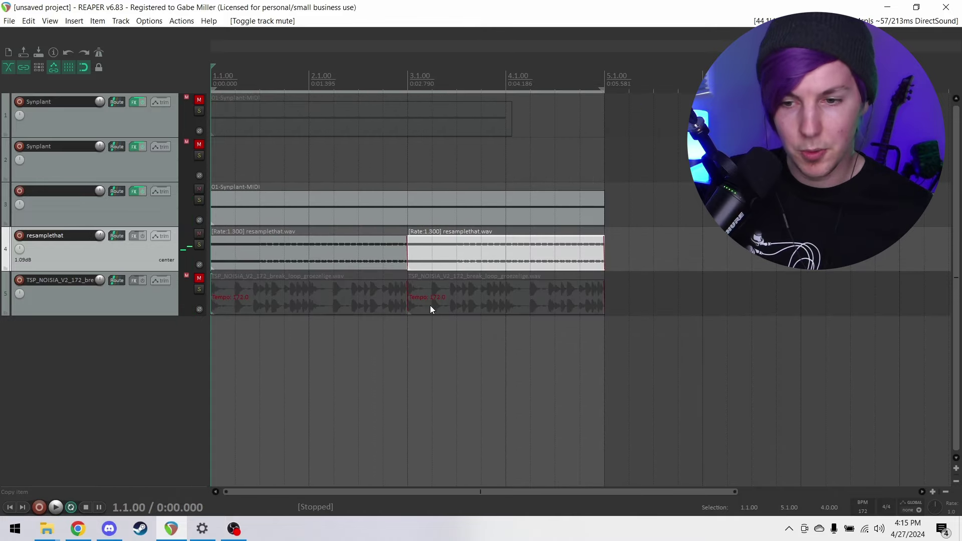
key("ctrl+s")
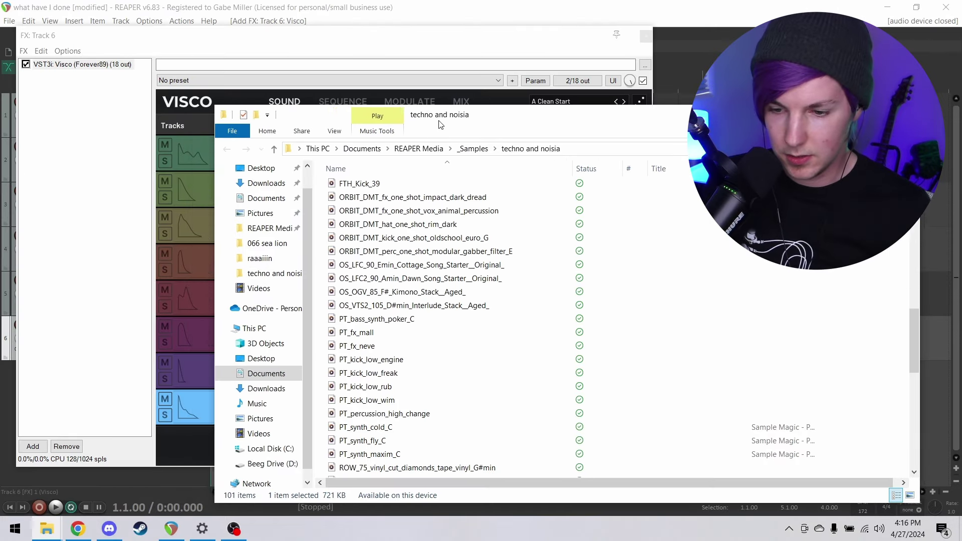
- Move the techno and noisia folder window aside and add clipping distortion to Visco's track 1
left_click_drag(440, 123, 557, 89)
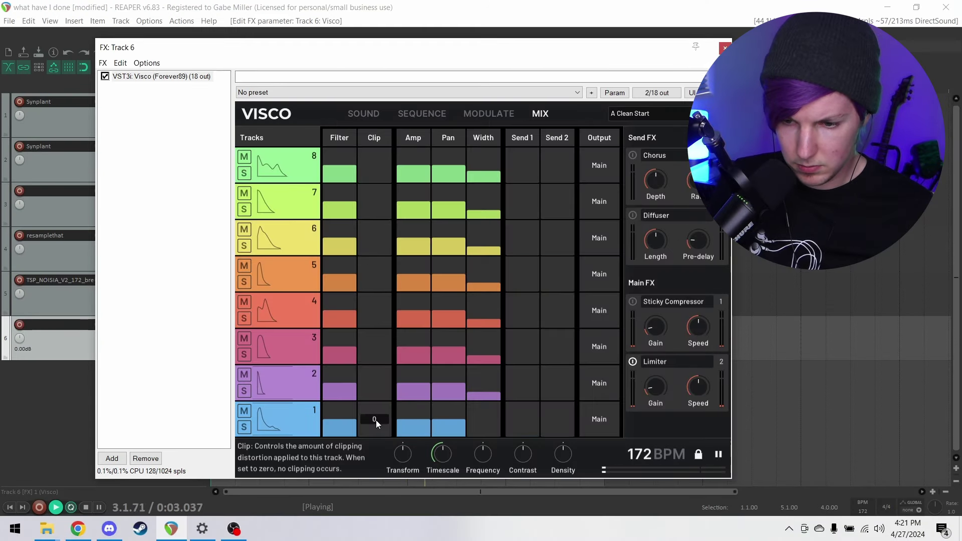
left_click_drag(376, 420, 376, 410)
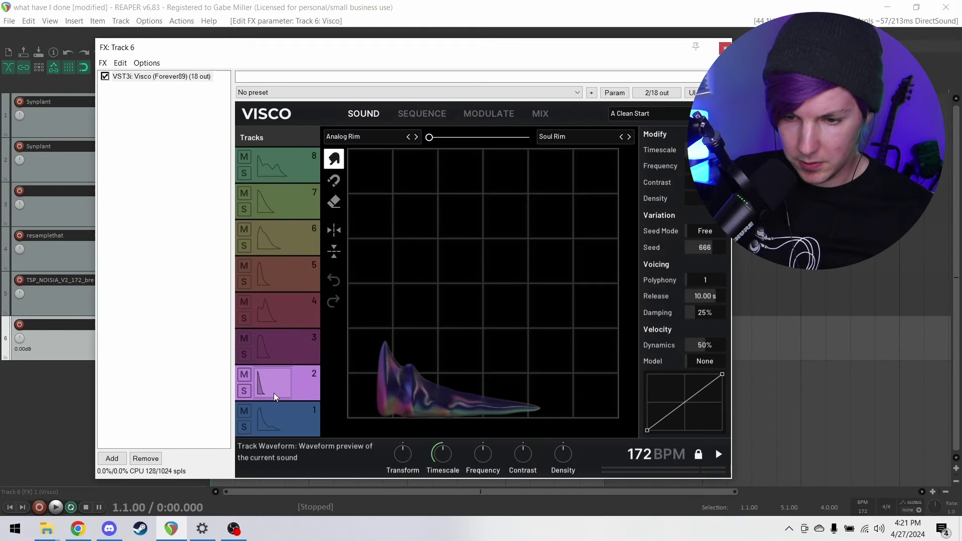
- Load PT_fx_mall as the first sound of Visco track 2 and morph it about halfway toward Soul Rim during playback
left_click(274, 392)
left_click_drag(429, 137, 529, 137)
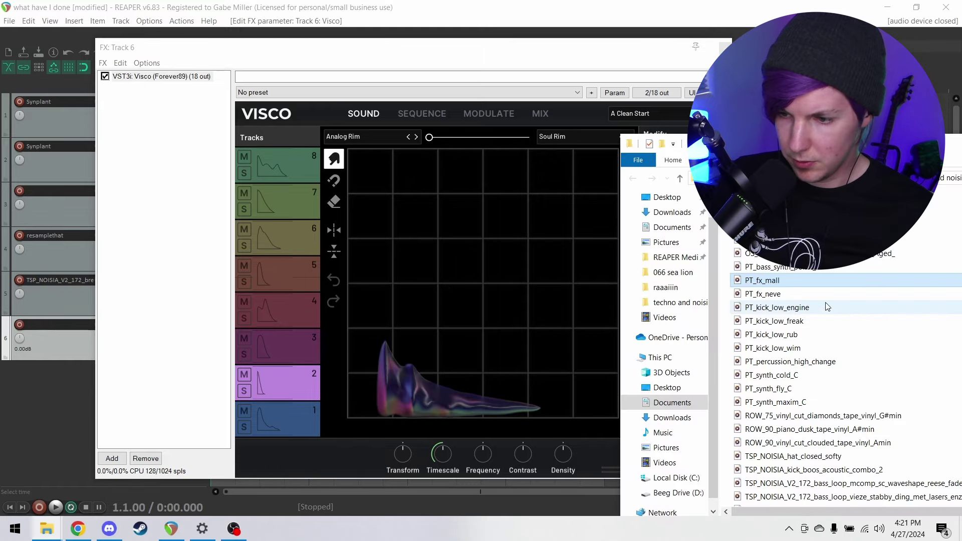
left_click_drag(781, 281, 442, 348)
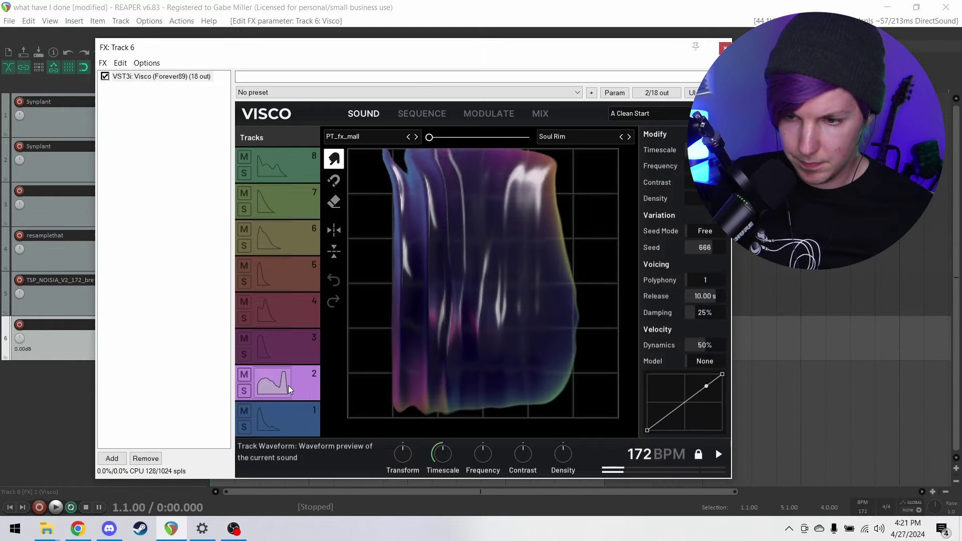
key("space")
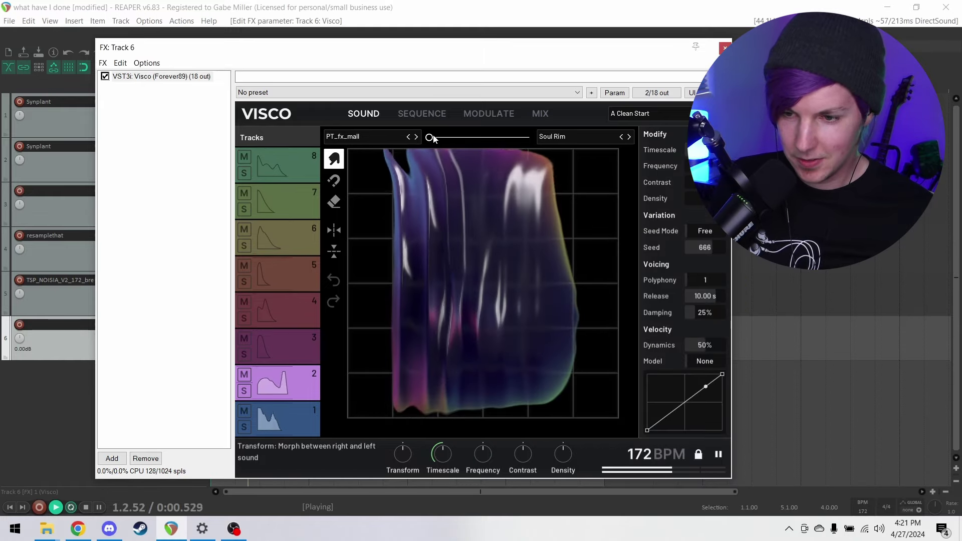
left_click_drag(429, 137, 481, 140)
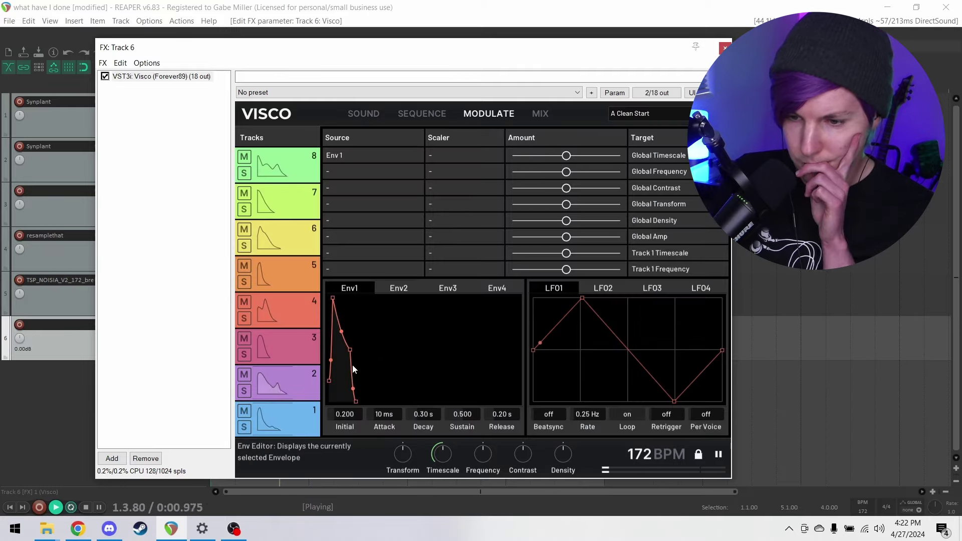
- Set the attack of Visco's Env1 to 0 ms
left_click_drag(336, 306, 329, 305)
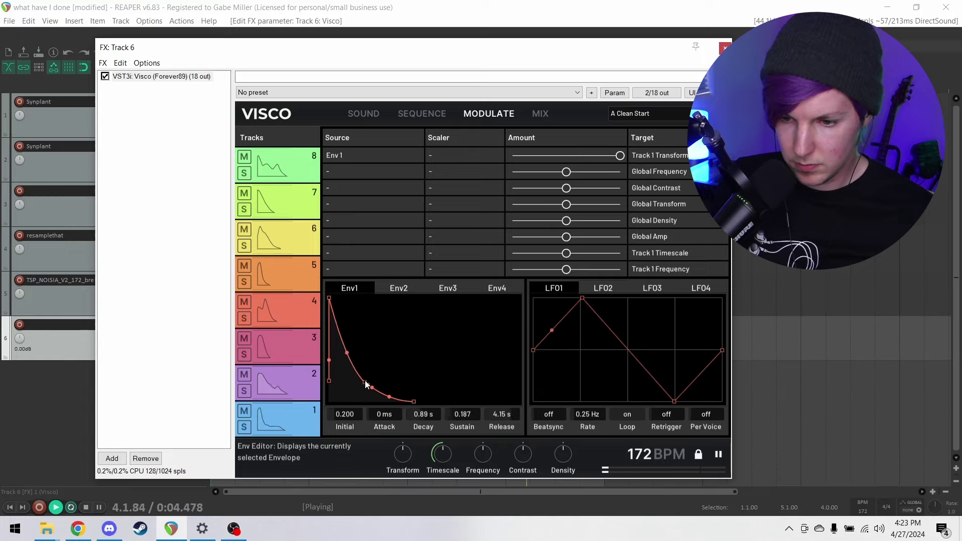
- Shorten Env1 to about 0.21 s decay and 1.60 s release, with sustain at about 0.553
left_click_drag(366, 383, 348, 349)
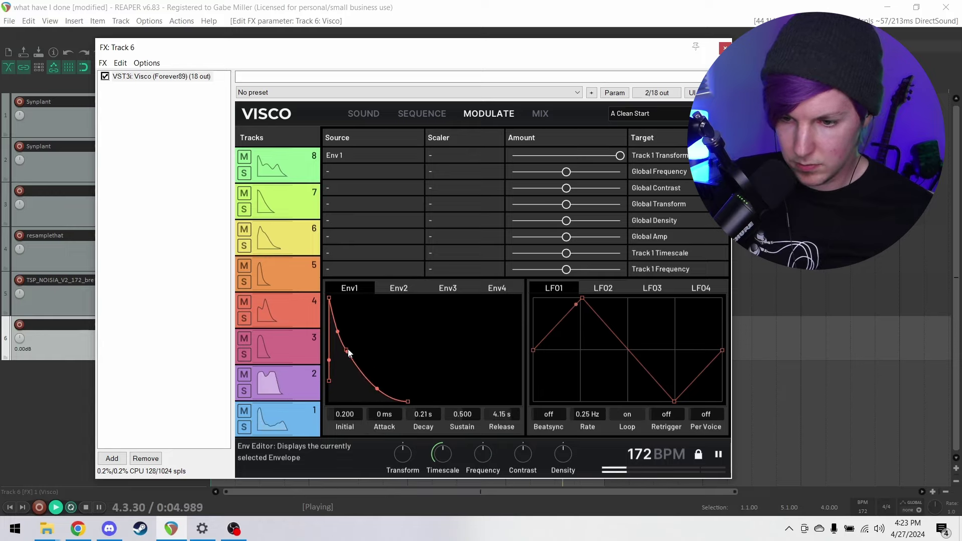
left_click_drag(392, 403, 378, 403)
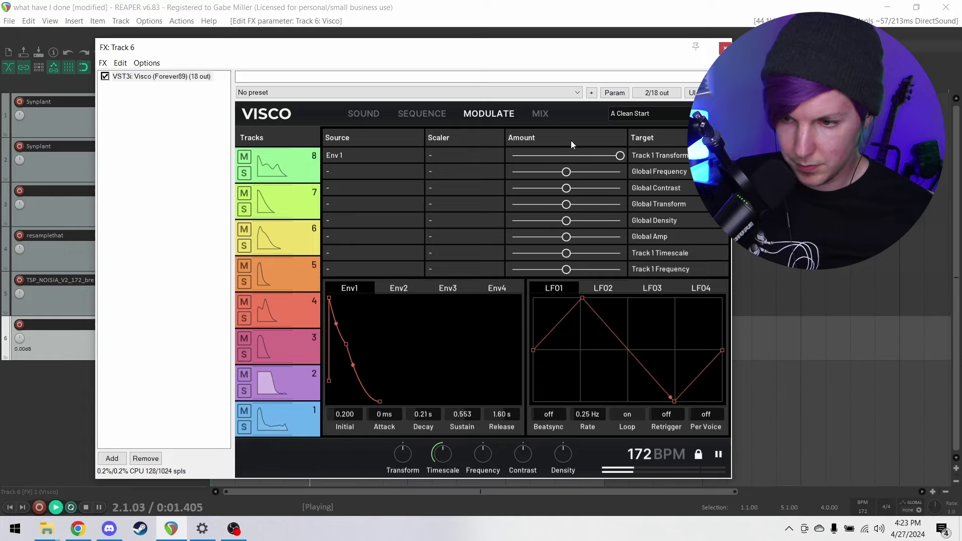
- Reduce the Env 1 modulation amount on Track 1 Transform and target the Env 2 modulation to Track 2 Transform
left_click_drag(620, 156, 483, 157)
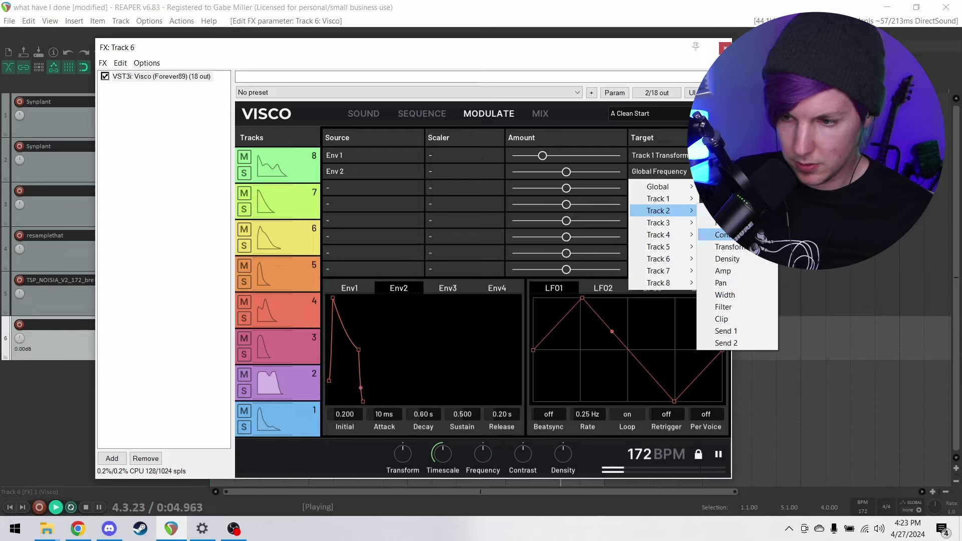
left_click(724, 246)
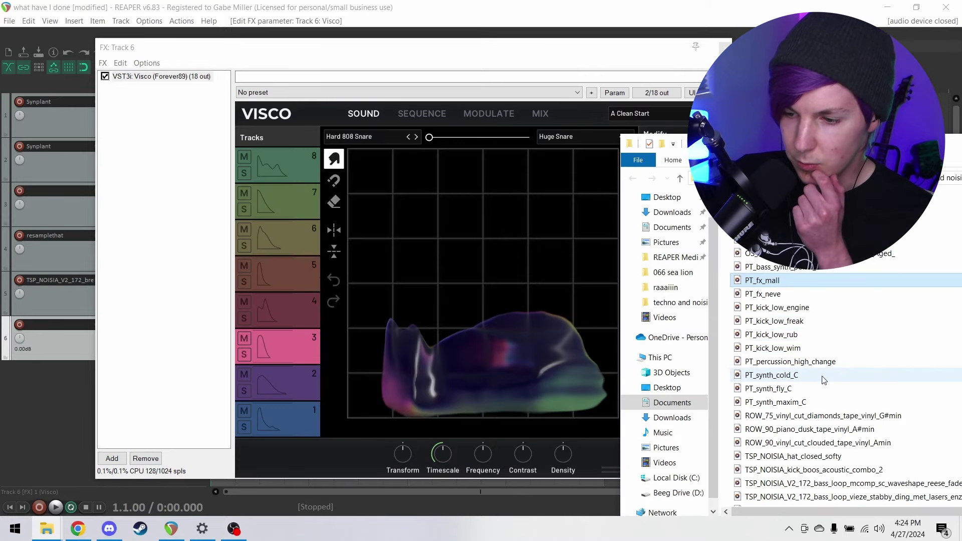
- Switch to the june samplez folder and load Au5_cymbal_ride_virgo as the first sound of Visco track 3
scroll(824, 380, "down", 3)
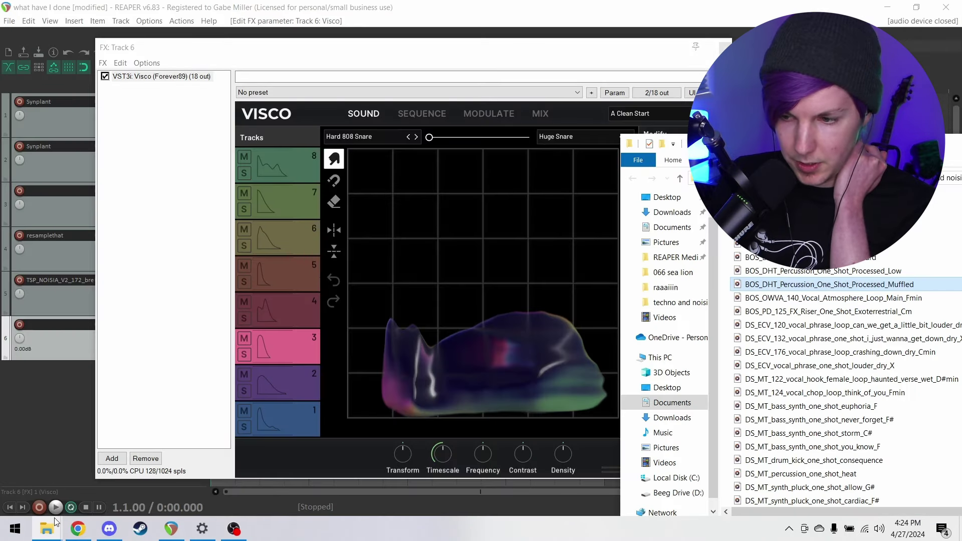
mouse_move(47, 528)
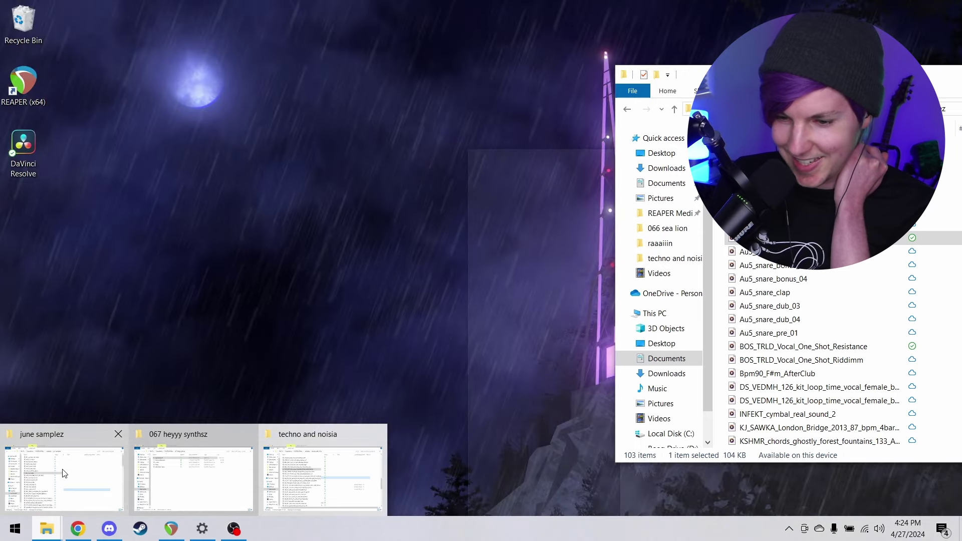
left_click(62, 474)
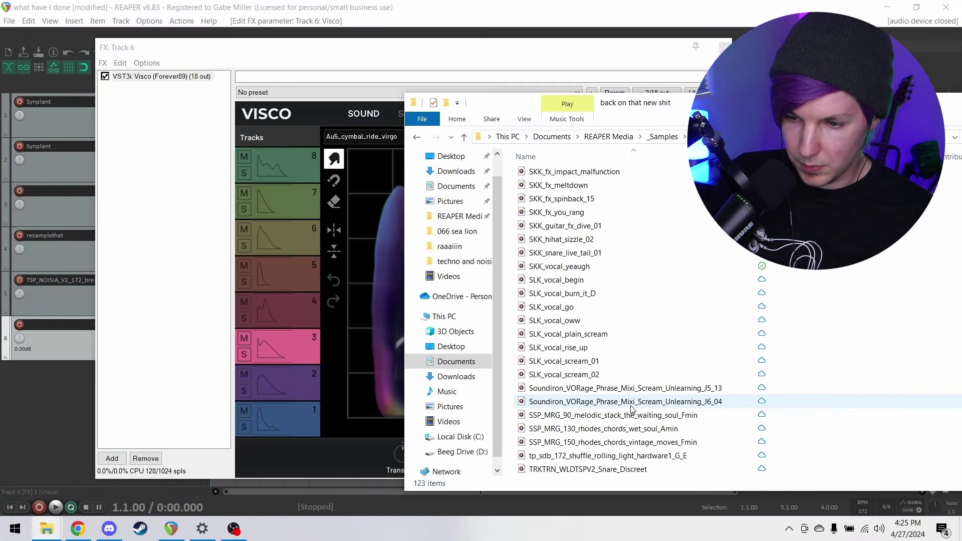
- Audition SLK_vocal_scream_01 and SLK_vocal_oww, and load SKK_vocal_yeaugh as the second sound of Visco track 3
double_click(601, 362)
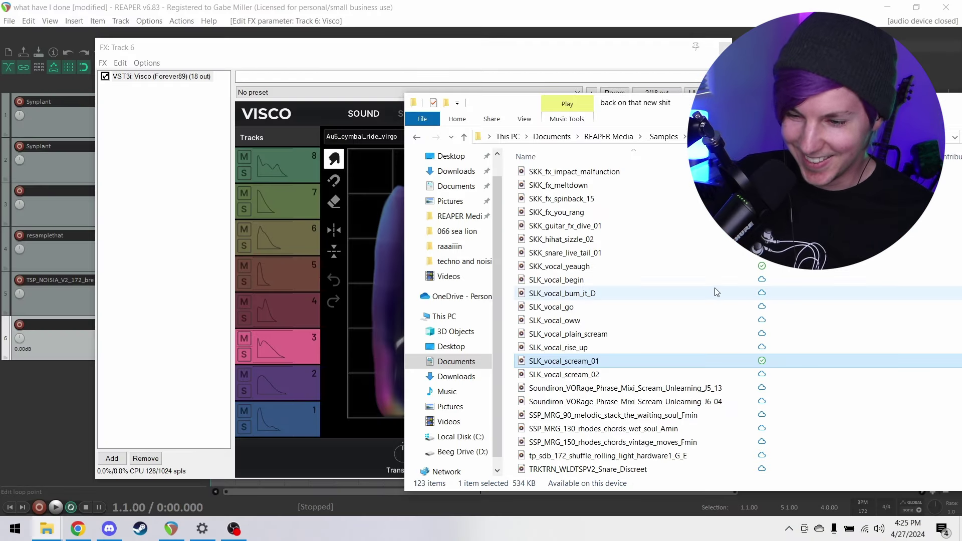
double_click(607, 321)
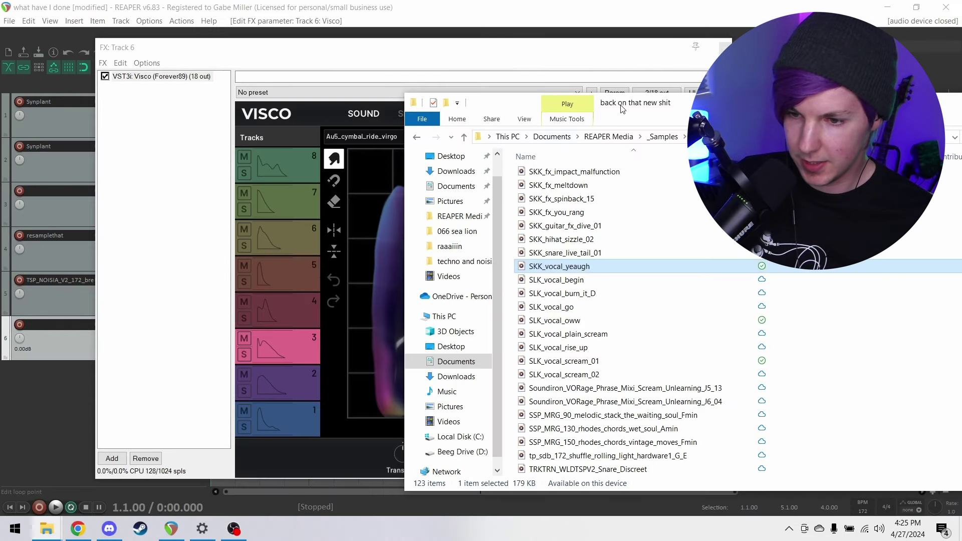
left_click_drag(621, 109, 866, 121)
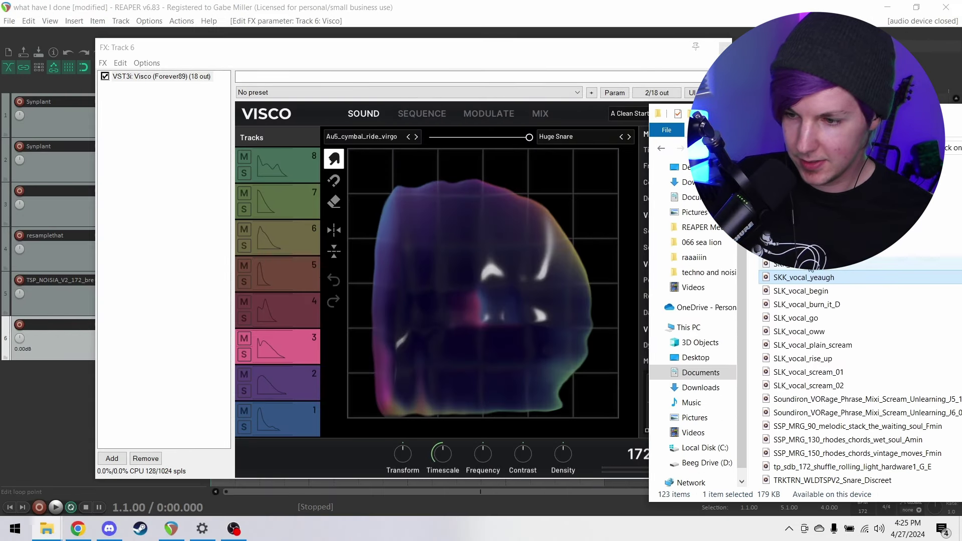
left_click_drag(803, 277, 472, 307)
- Audition track 3, morph it about two thirds toward SKK_vocal_yeaugh and reshape its blob
left_click(268, 346)
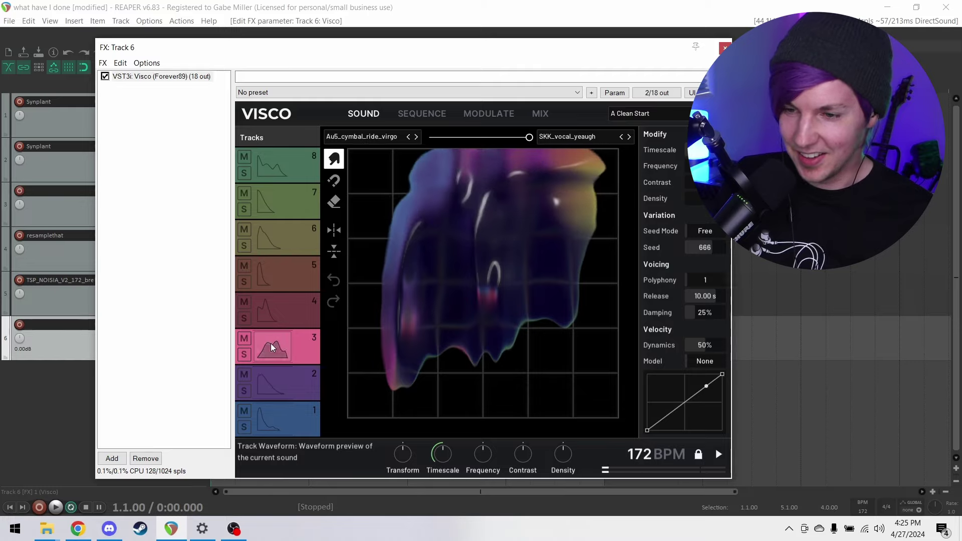
left_click_drag(529, 137, 500, 138)
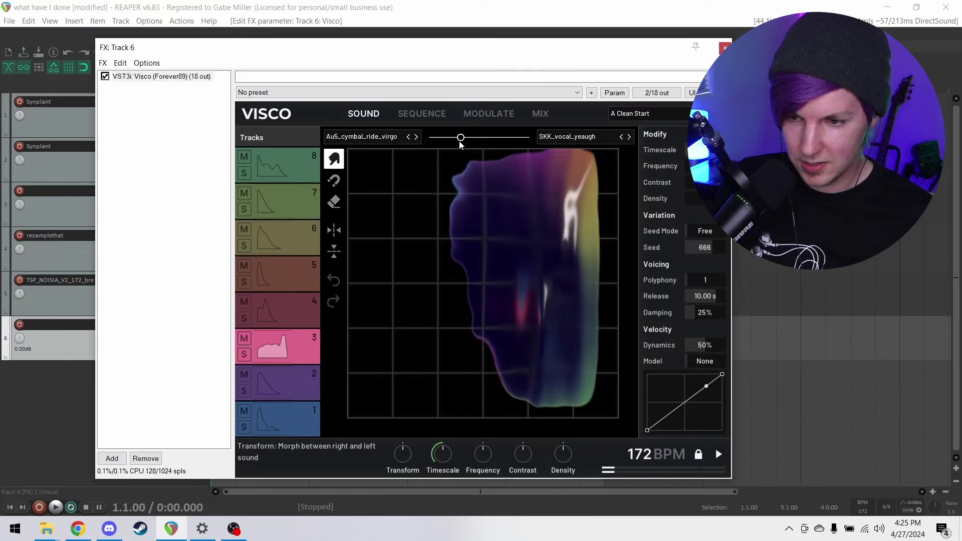
left_click_drag(459, 139, 493, 136)
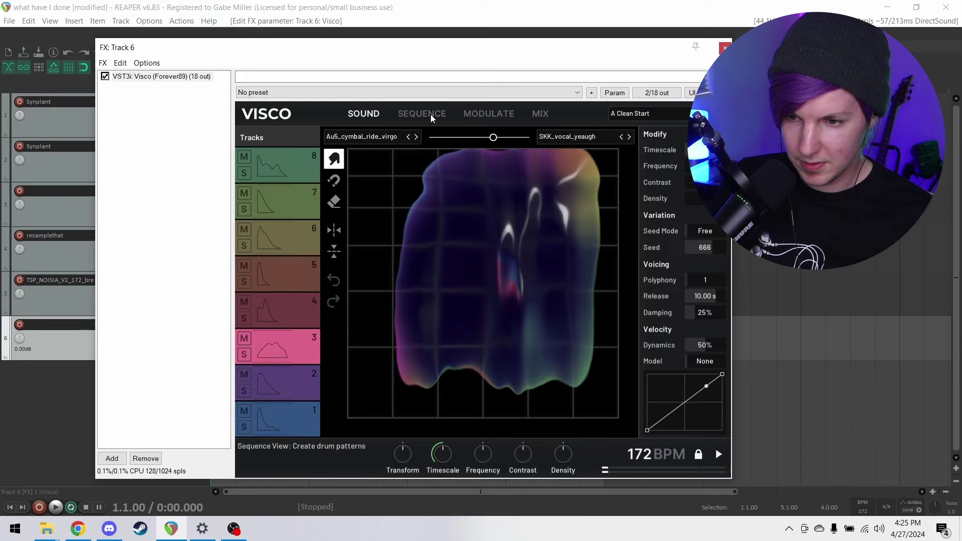
mouse_move(578, 183)
left_mouse_down()
mouse_move(560, 215)
mouse_move(496, 258)
left_mouse_up()
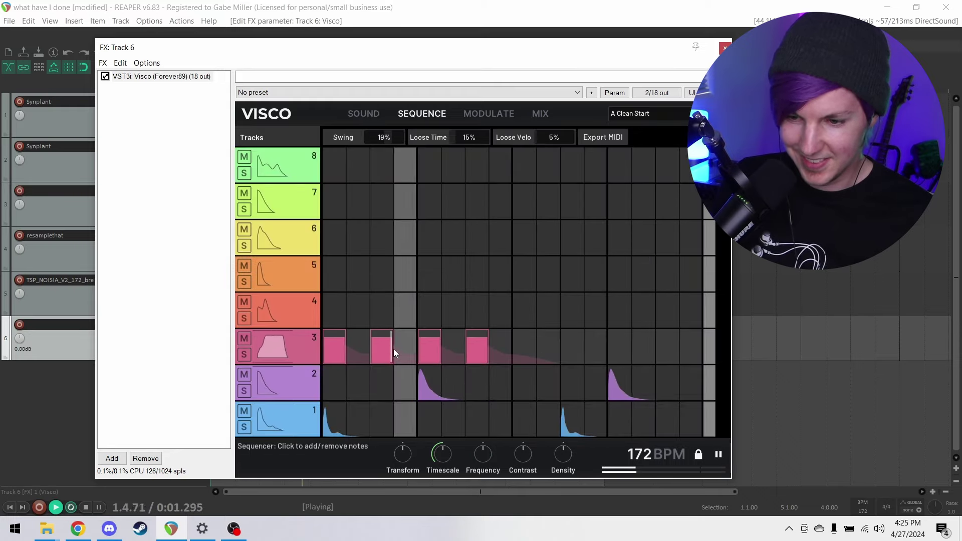
- Rearrange track 3's sequence notes to steps 1, 5, 9 and 13 during playback
left_click(391, 348)
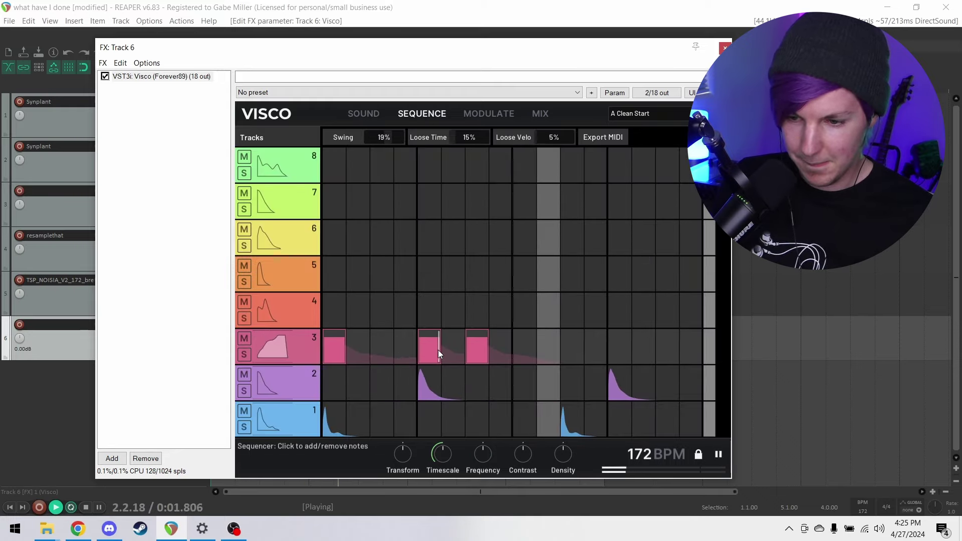
left_click(473, 350)
left_click(522, 352)
left_click(623, 349)
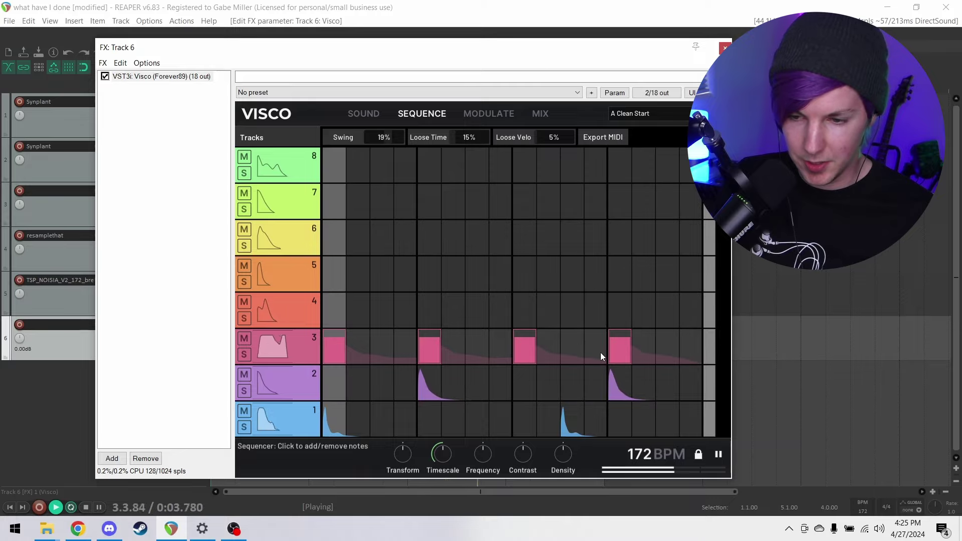
- Set track 3's filter to -11 in the mix view and stop playback
left_click(366, 115)
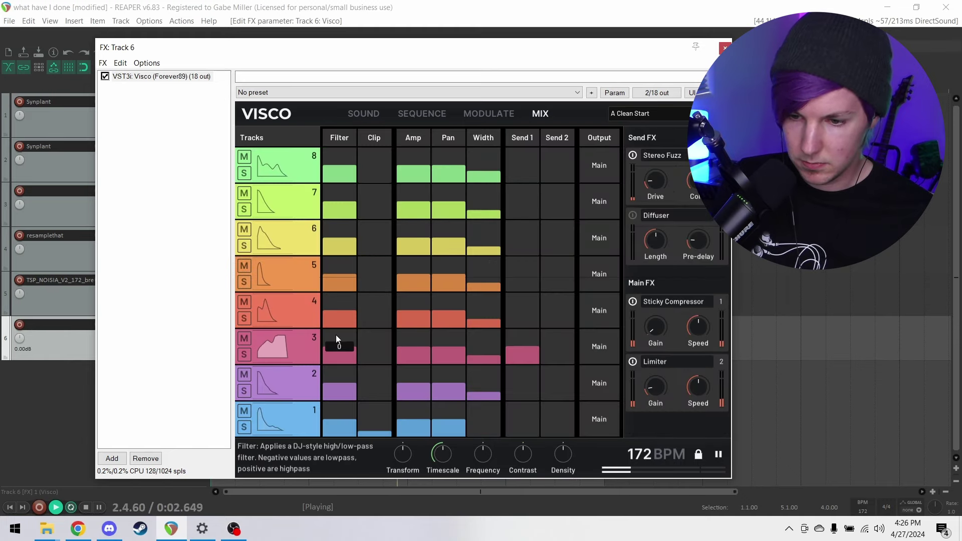
mouse_move(343, 346)
left_click_drag(343, 347, 344, 358)
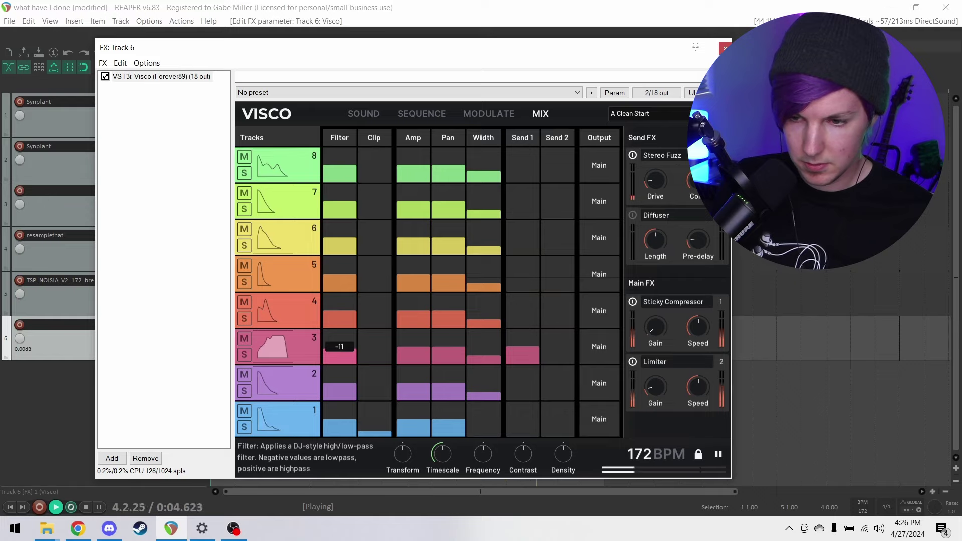
key("space")
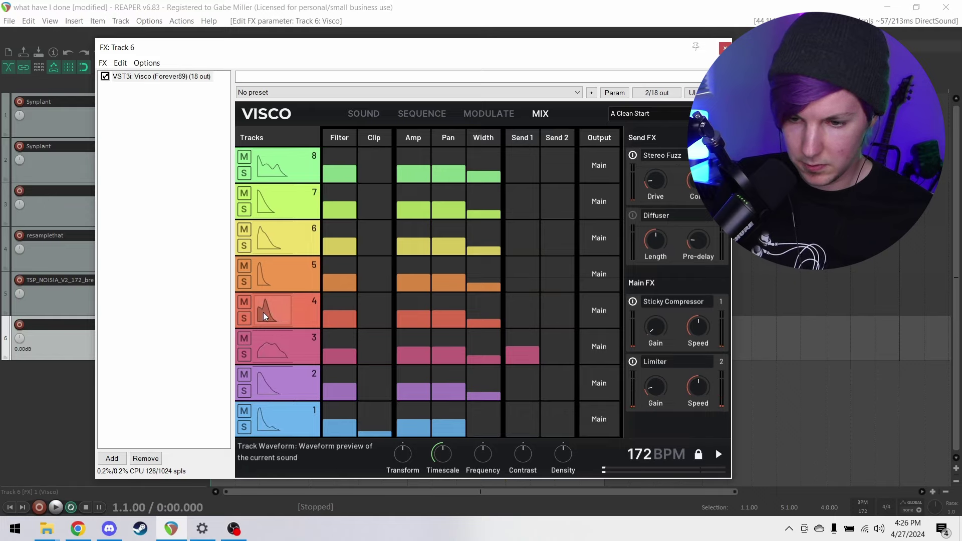
- Audition Au5_snare_dub_03 from the june samplez folder and load it as the first sound of Visco track 4
left_click(363, 113)
mouse_move(47, 528)
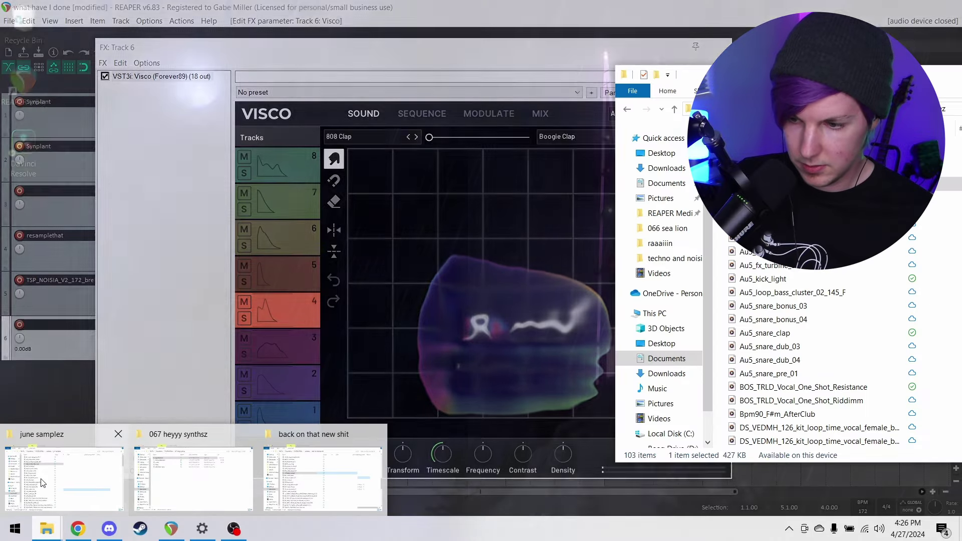
left_click(41, 482)
double_click(800, 348)
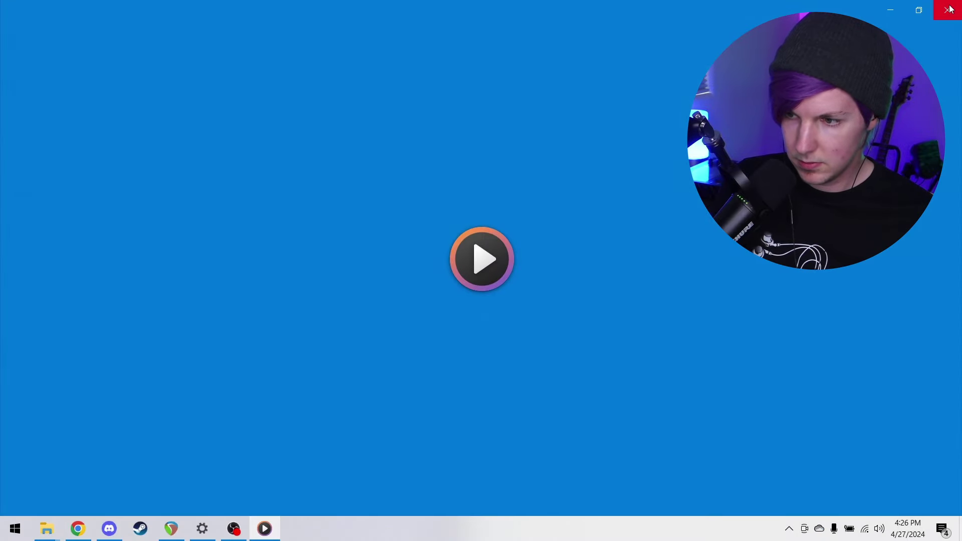
left_click(948, 9)
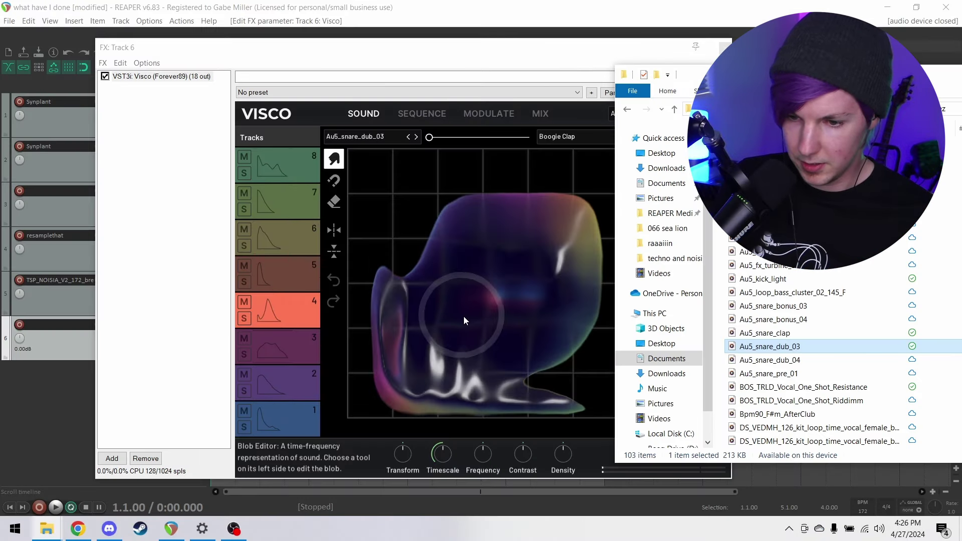
left_click(270, 311)
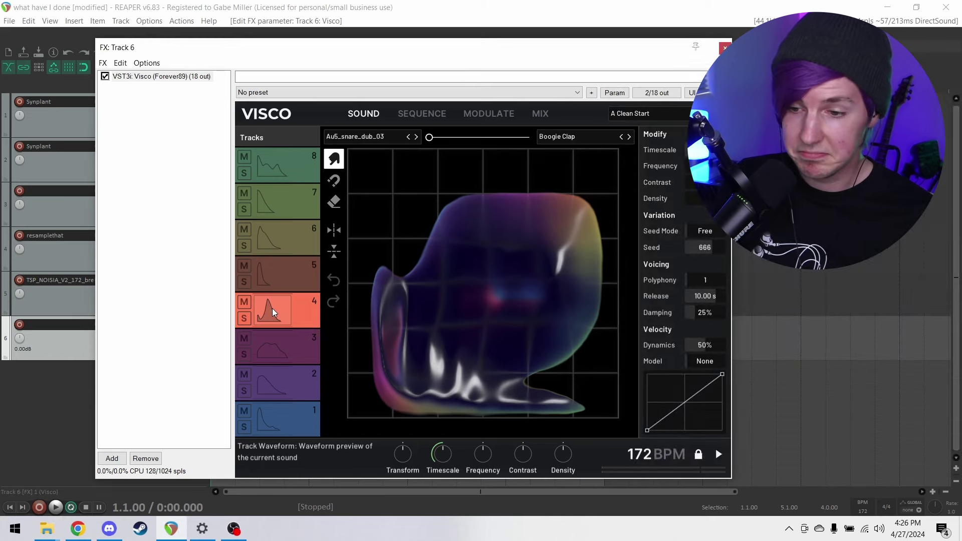
- Test track 4's morph toward Boogie Clap and replace that second sound with SKK_guitar_fx_dive_01
left_click_drag(429, 136, 496, 141)
left_click(273, 311)
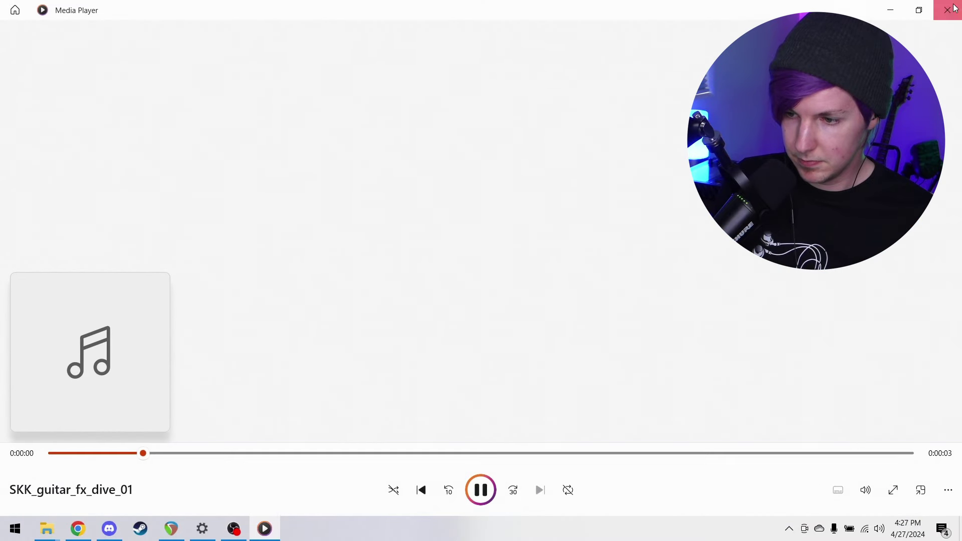
left_click(954, 8)
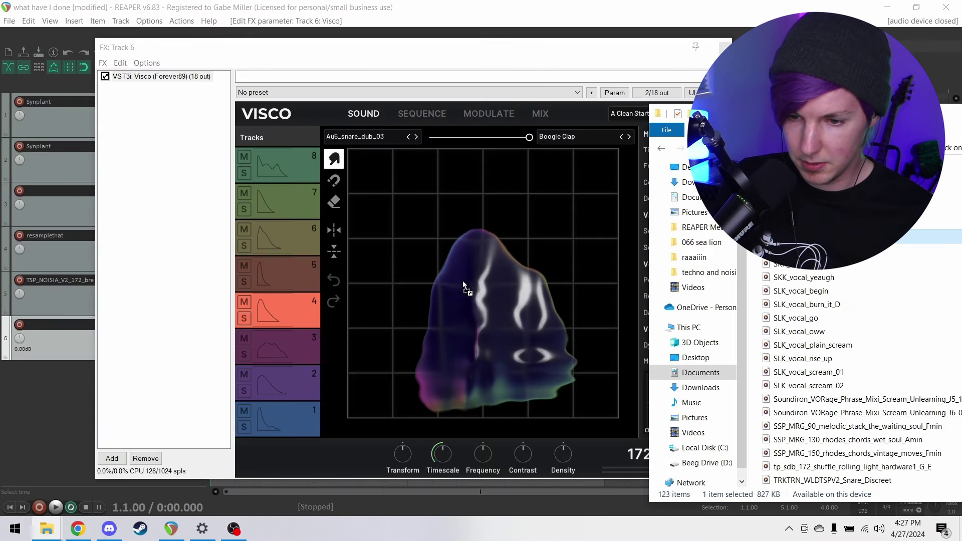
left_click_drag(462, 281, 462, 281)
- Morph track 4 about 60% toward SKK_guitar_fx_dive_01 and sequence it on step 5, trying step 9 too
left_click_drag(529, 137, 462, 139)
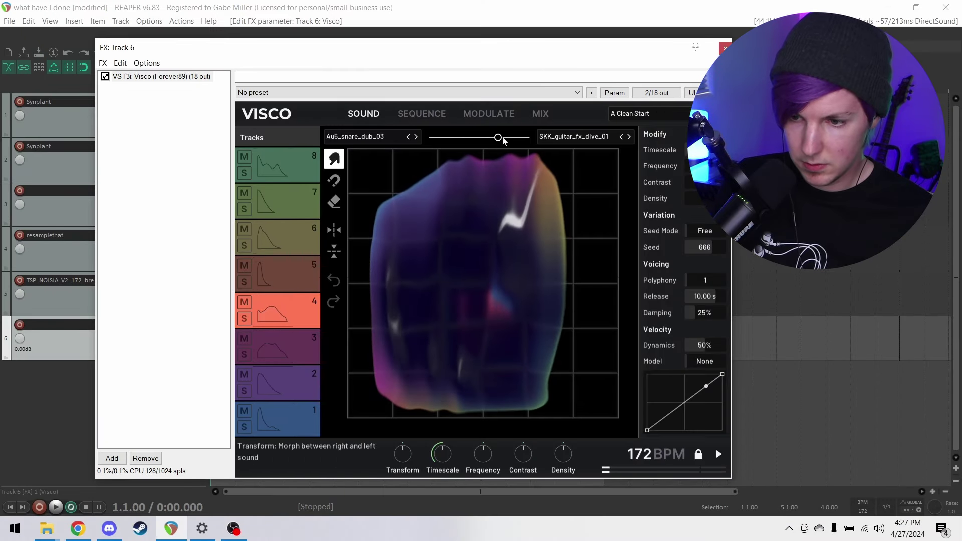
left_click_drag(499, 138, 490, 138)
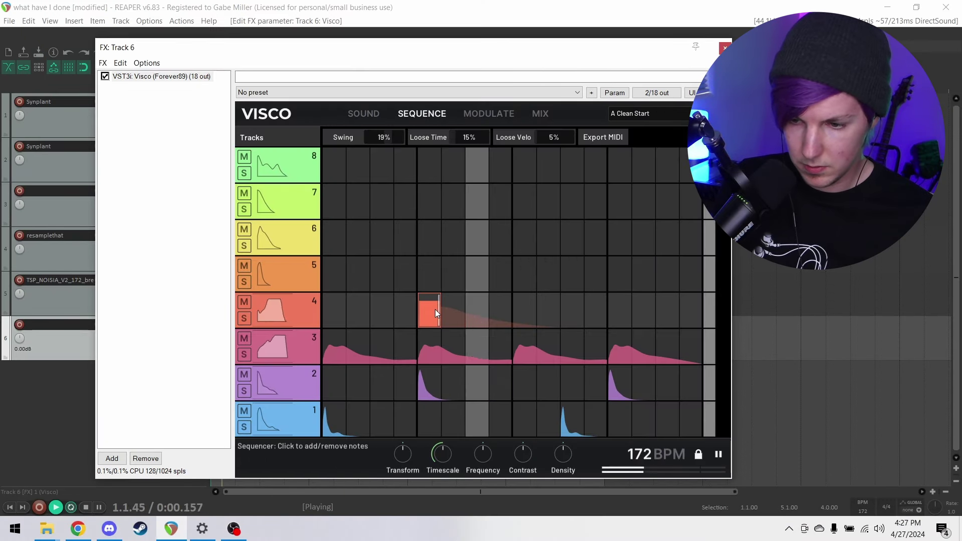
left_click(523, 309)
left_click(526, 309)
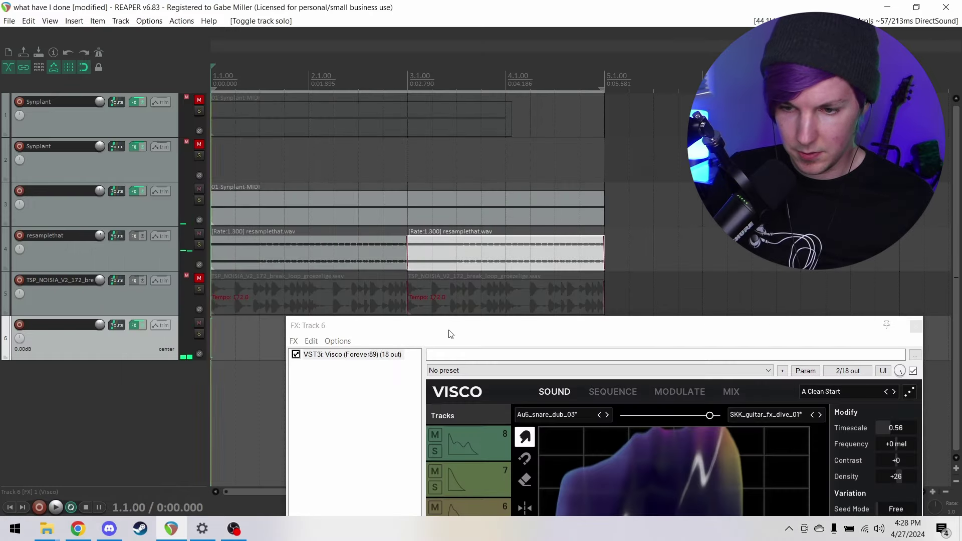
- Move the Visco window up so the whole plugin fits on screen and audition the arrangement
key("space")
left_click_drag(479, 337, 446, 82)
key("space")
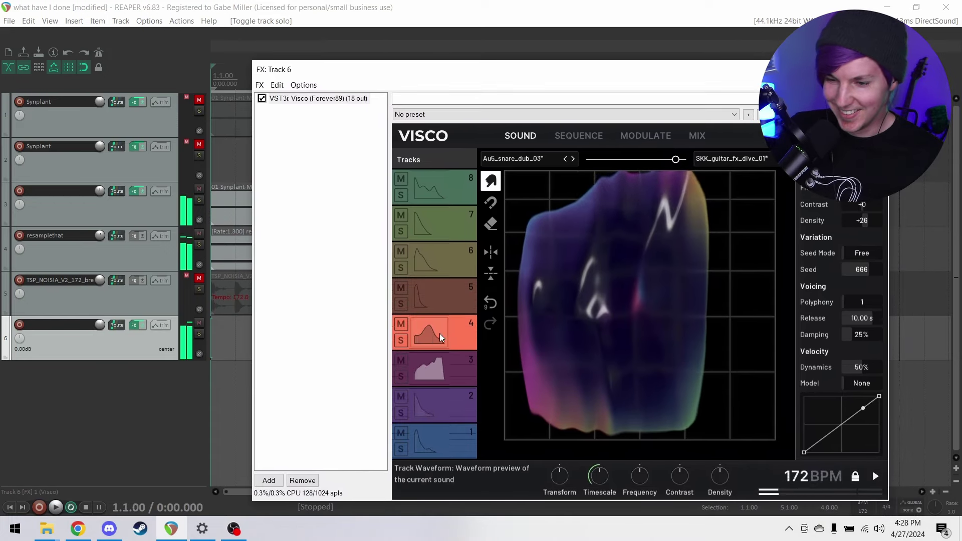
- Mute Visco track 4 and load SLK_vocal_scream_01 as the first sound of track 5, auditioning it
left_click(464, 292)
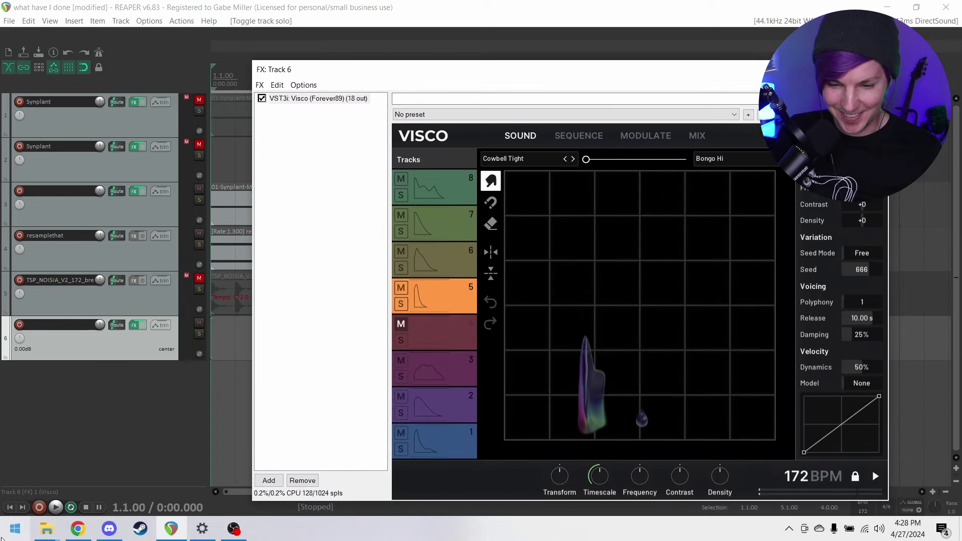
left_click(46, 537)
left_click(320, 477)
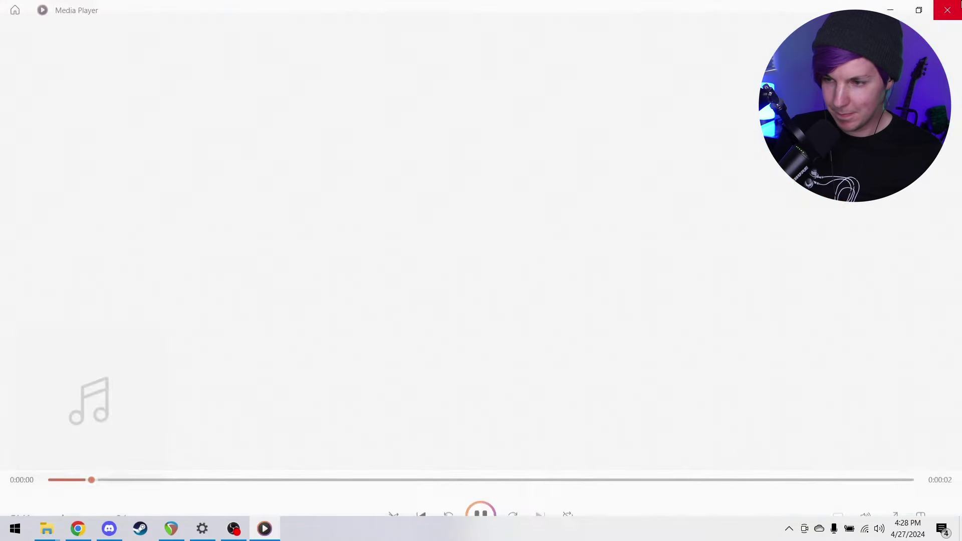
left_click(947, 10)
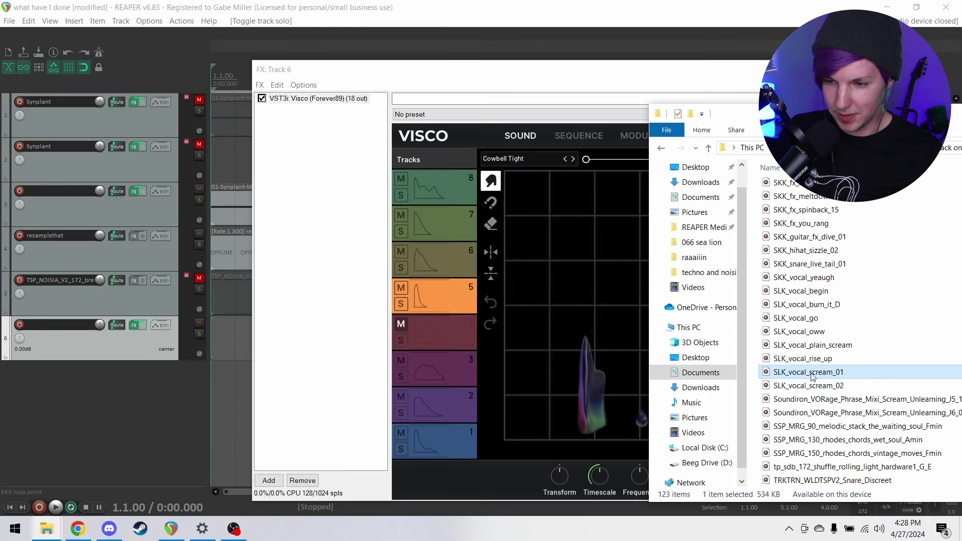
left_click(438, 294)
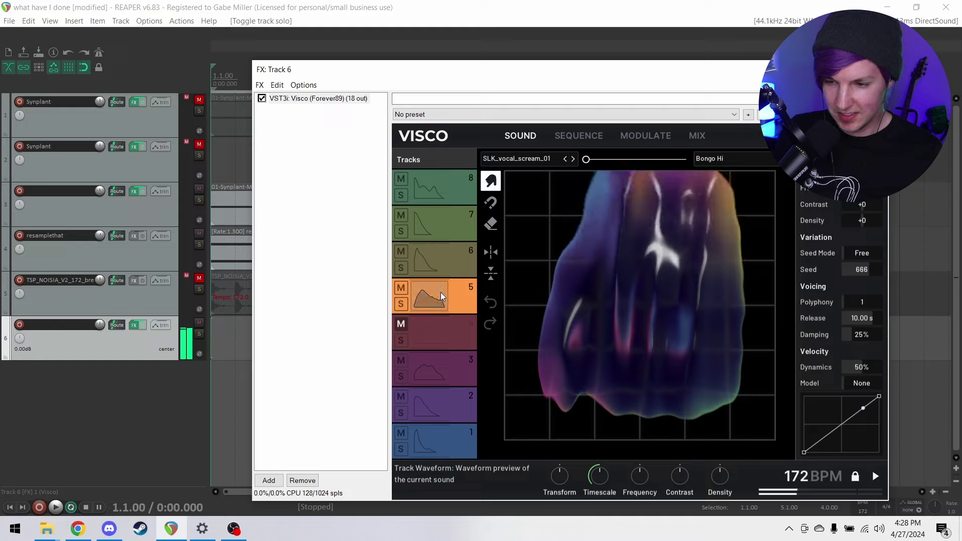
- Smear the track 5 scream blob toward its lower-left side and flip it horizontally
mouse_move(732, 238)
left_mouse_down()
mouse_move(670, 284)
mouse_move(395, 422)
left_mouse_up()
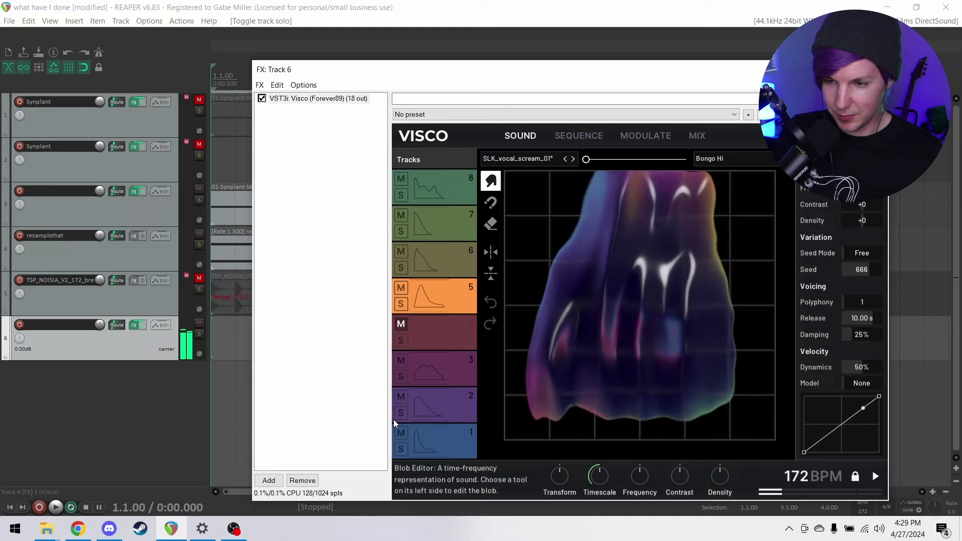
left_click(490, 256)
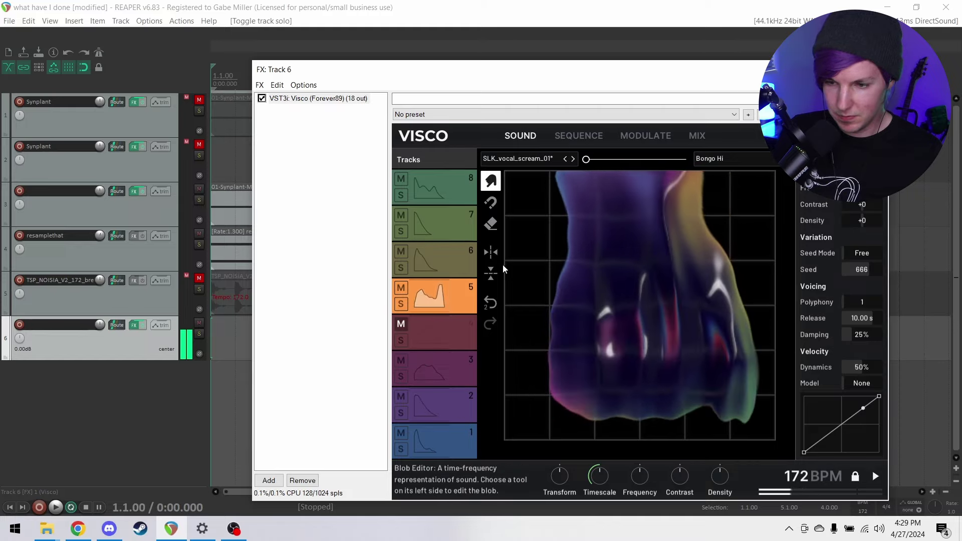
- Flip the track 5 scream blob vertically, audition it and morph it about halfway toward Bongo Hi
left_click(490, 273)
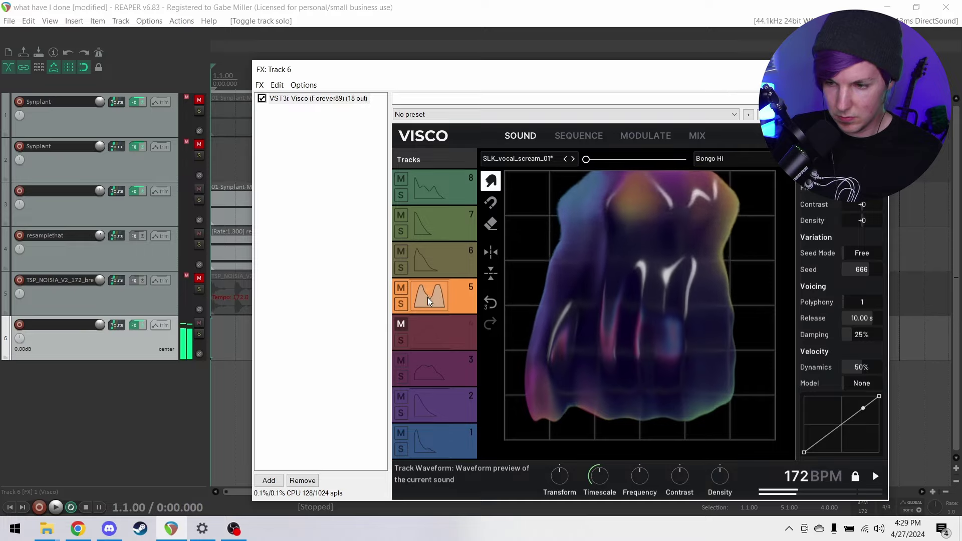
left_click(427, 297)
left_click_drag(633, 160, 685, 160)
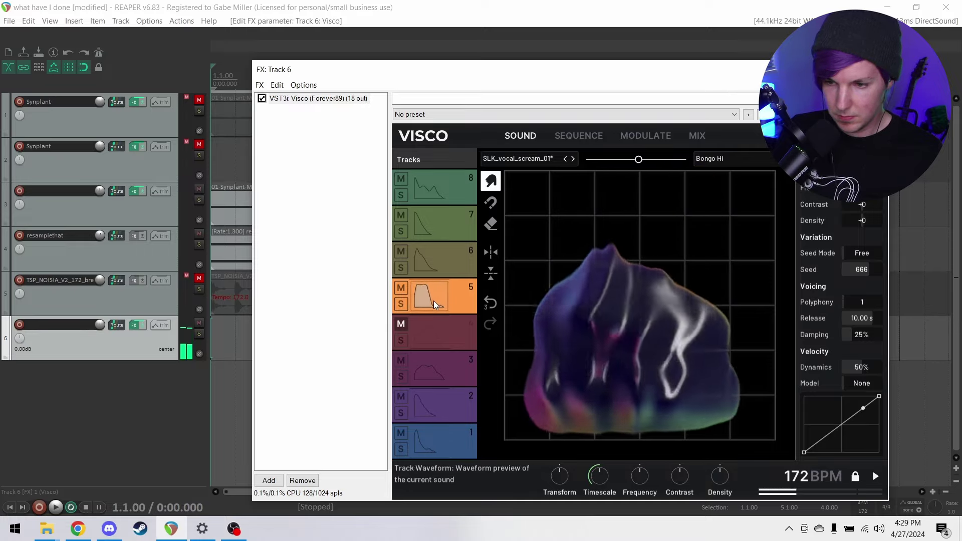
- Sequence track 5 on all 16 steps with LFO 1 modulating its Transform and Density, and set track 2's Clip to 49
left_click(578, 135)
left_click(483, 296)
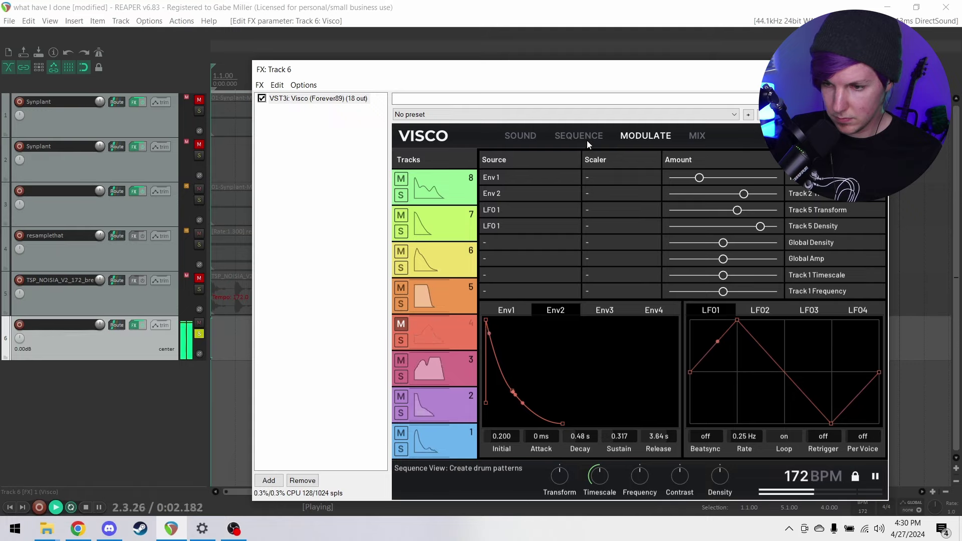
left_click(686, 138)
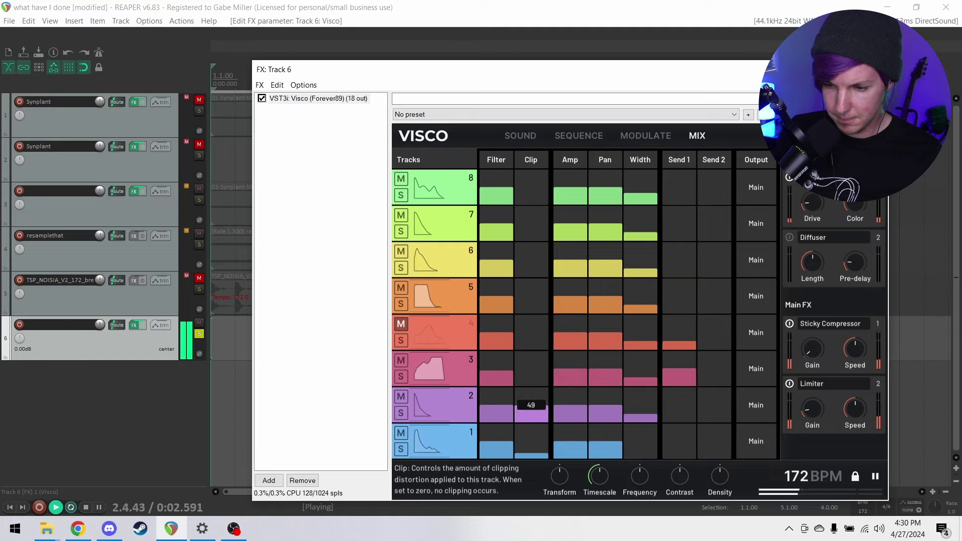
left_click(578, 136)
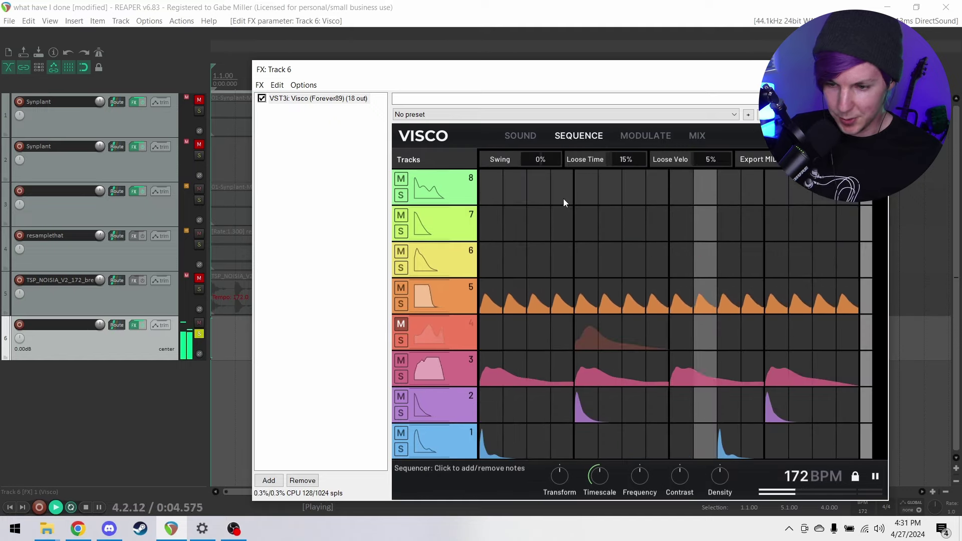
- Solo Visco track 5 briefly to hear it alone, and compare the Visco pattern with the rest of the project
left_click(403, 300)
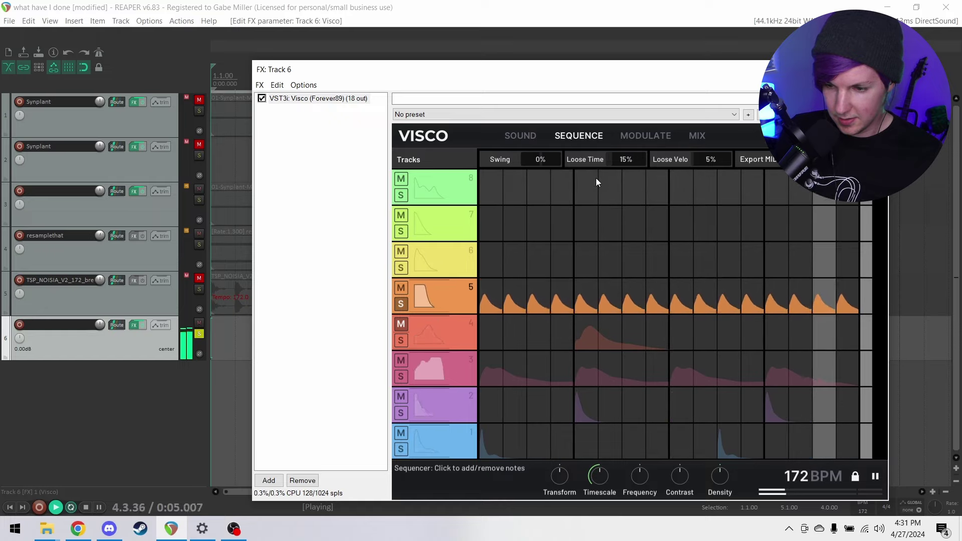
left_click(404, 302)
left_click(200, 334)
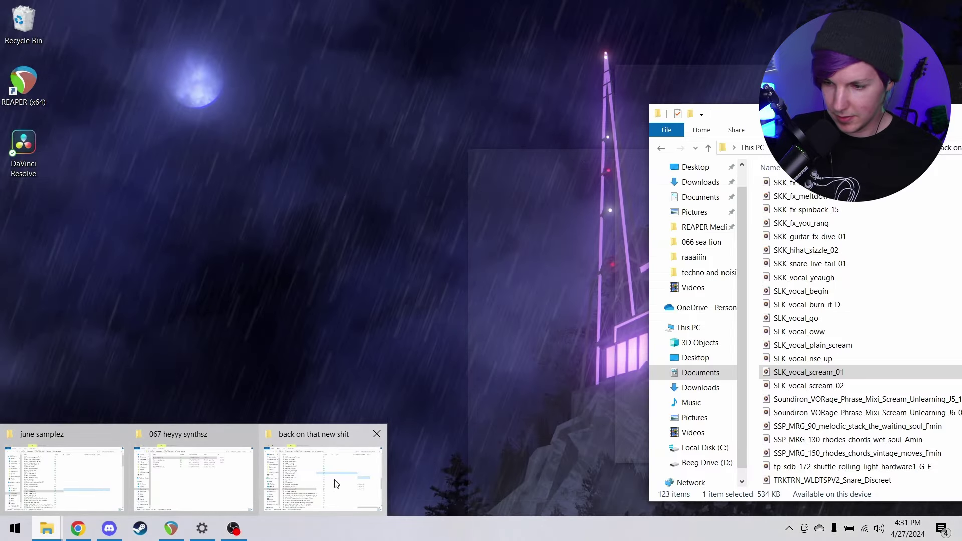
- Load TSP_NOISIA_snare_32_digiveeg_tonal_F onto Visco track 6 and sequence it on steps 1, 4, 6, 9 and 12
left_click(336, 484)
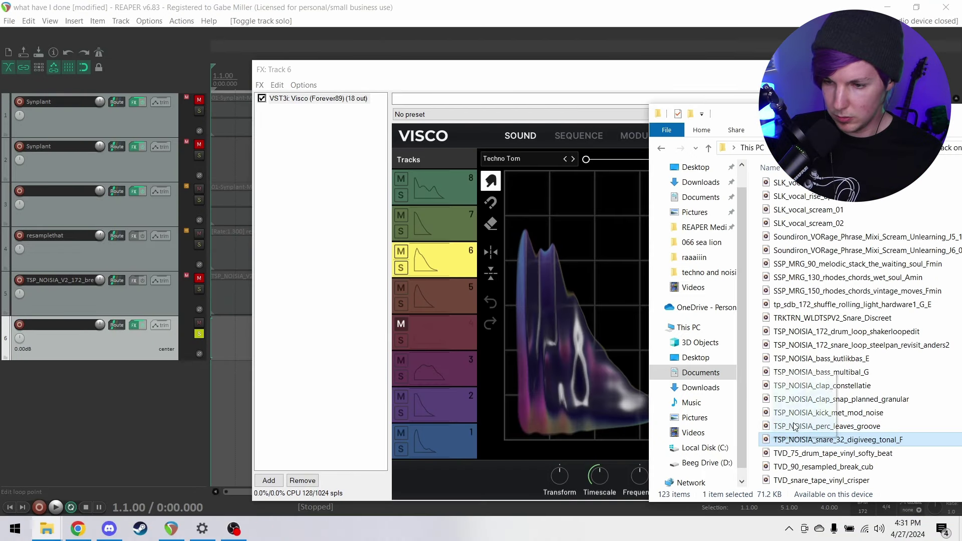
left_click_drag(796, 439, 434, 263)
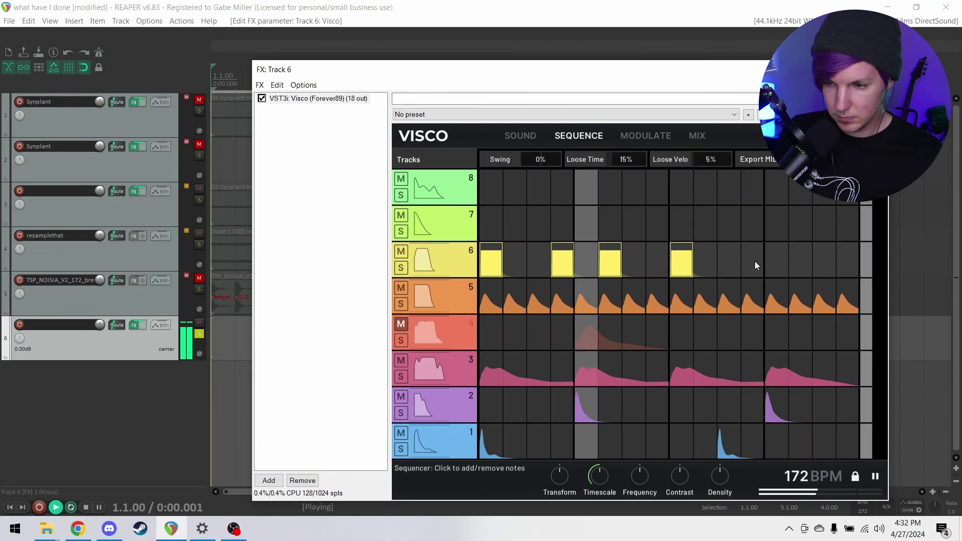
left_click(756, 261)
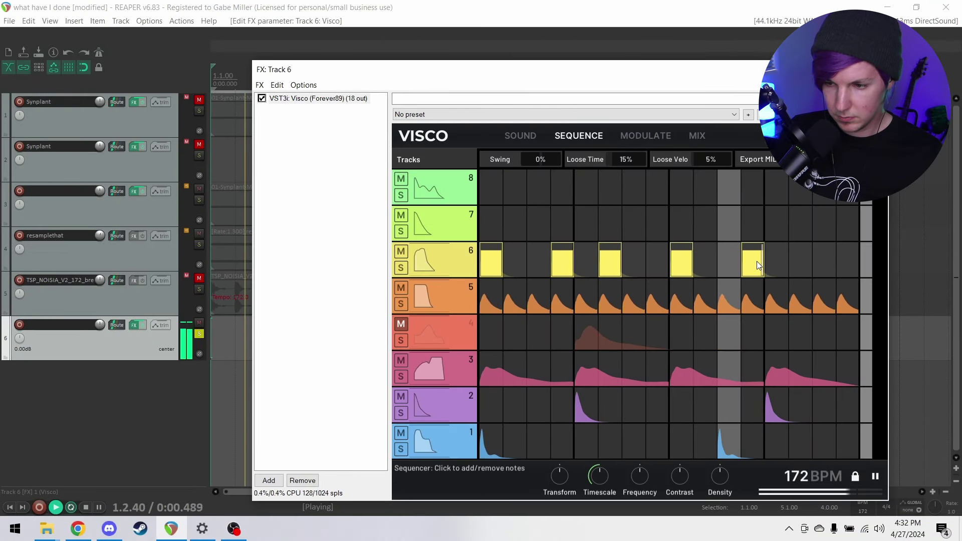
- Route LFO 2 to track 6 Transform at a beat rate of 1/2 and set the next modulation slot's source to LFO 3
left_click(645, 135)
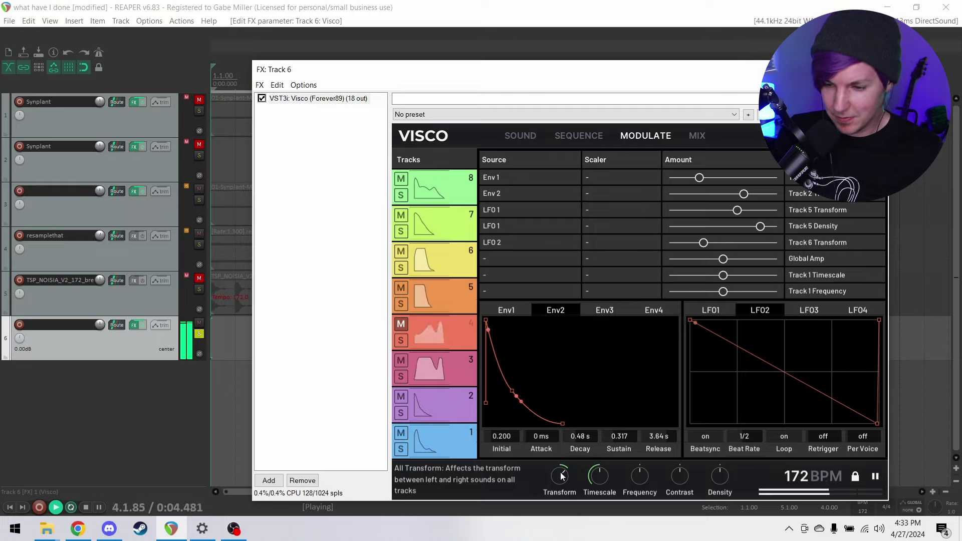
left_click(522, 260)
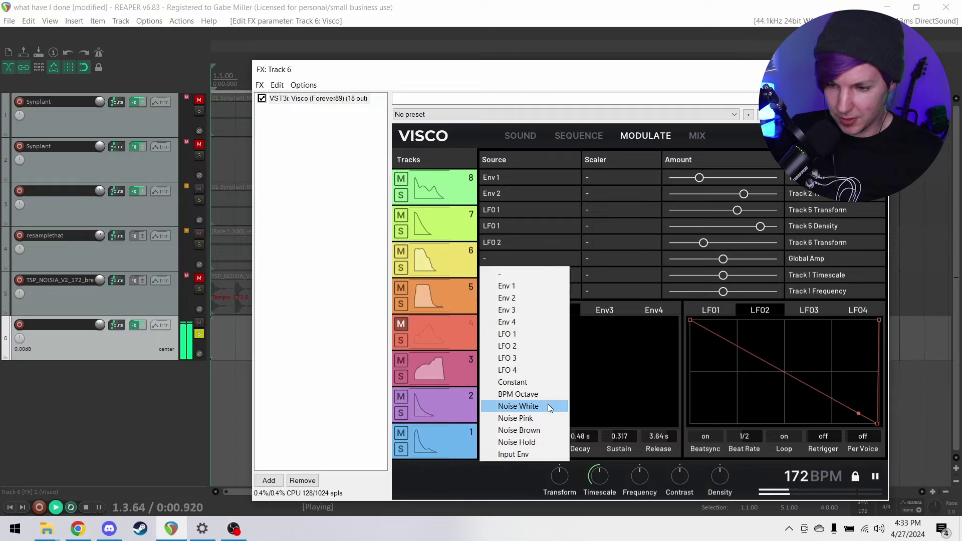
left_click(527, 357)
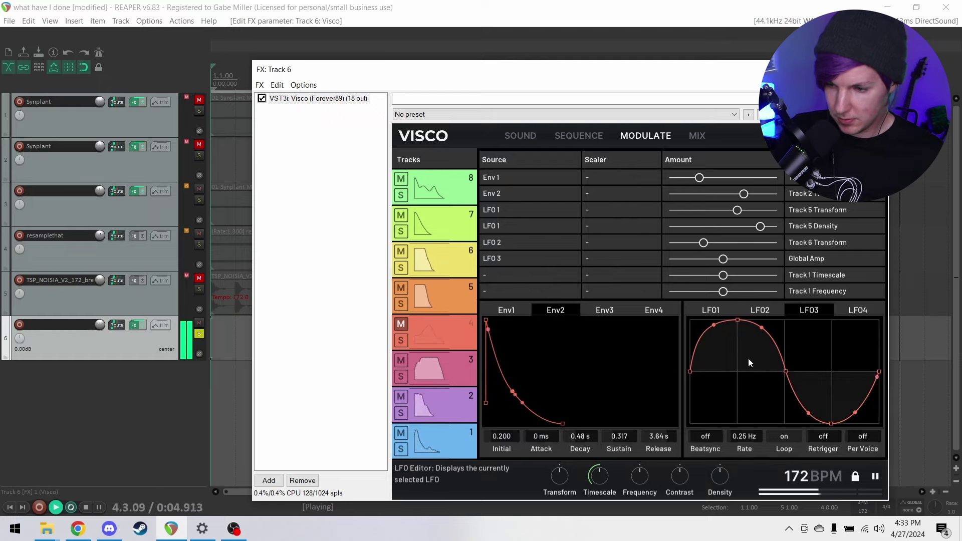
- Reshape the LFO 3 curve into an irregular line with several sharp peaks and dips
left_click(714, 337)
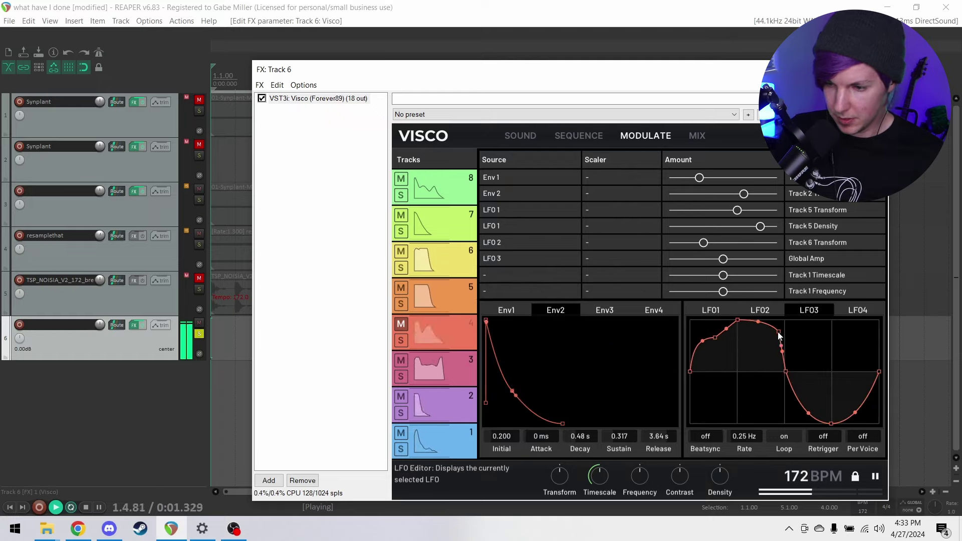
left_click_drag(750, 377, 760, 328)
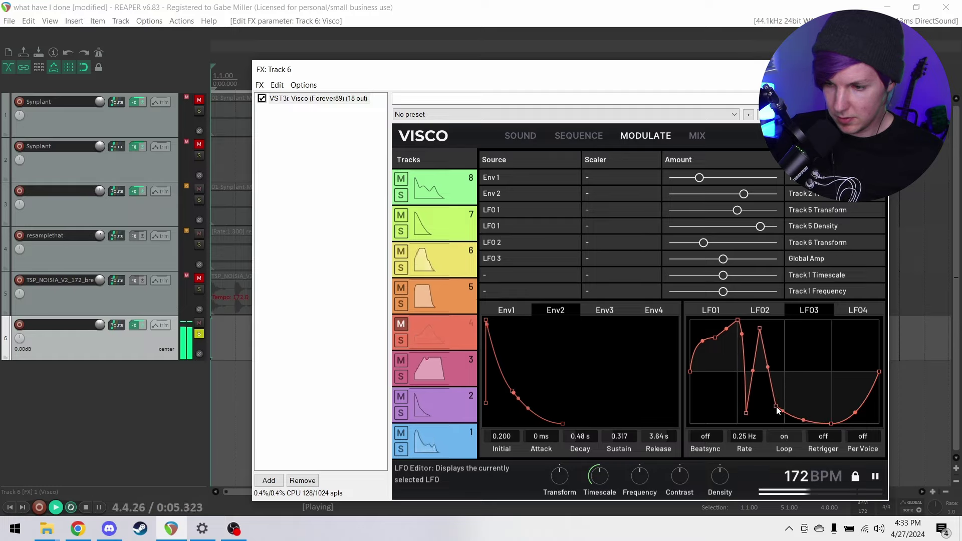
left_click_drag(778, 411, 810, 365)
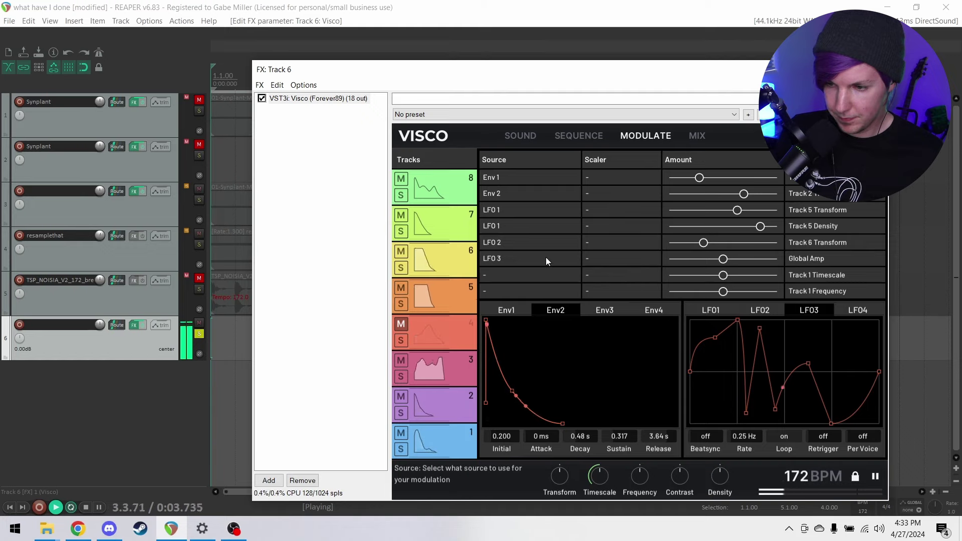
- Route LFO 3 to Global Transform with a moderate positive amount and beat-sync it at a rate of 1/1
left_click(814, 259)
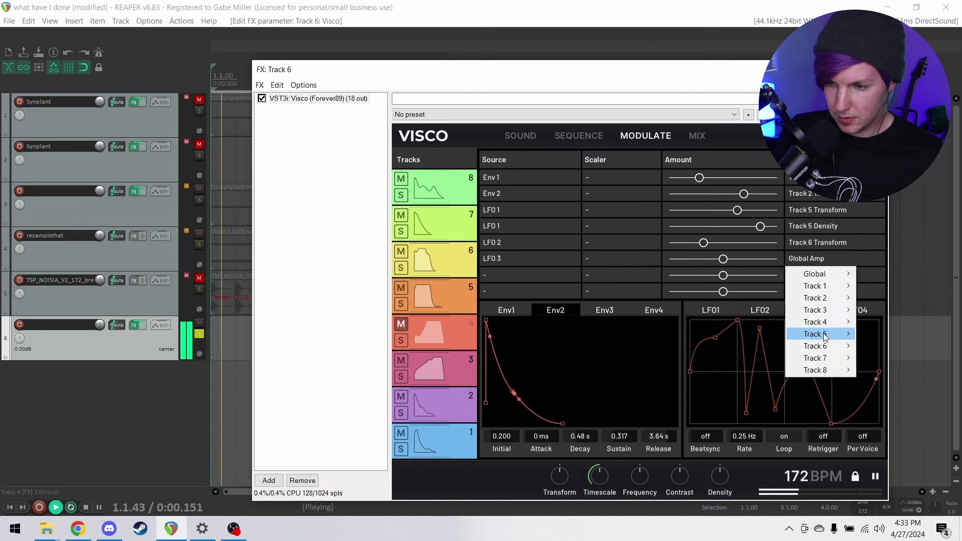
mouse_move(814, 273)
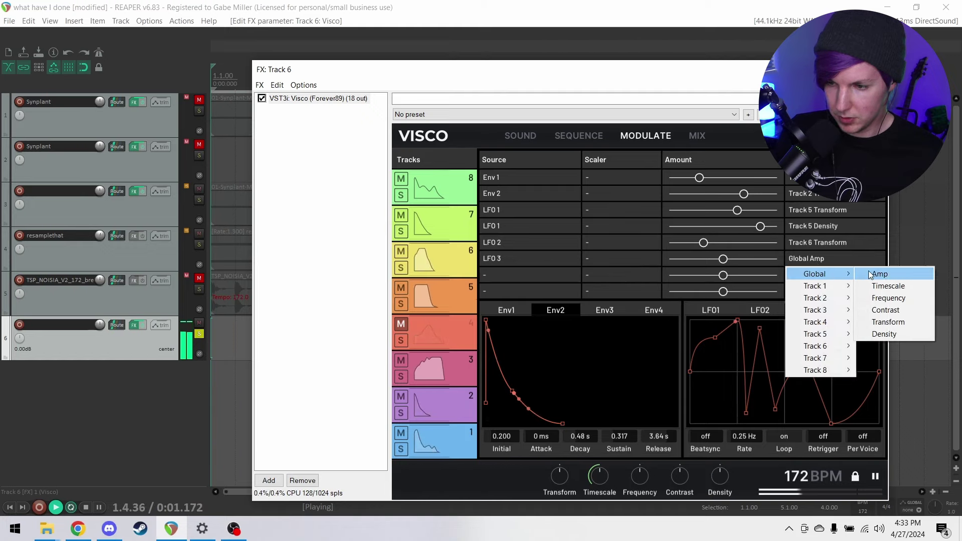
left_click(895, 324)
left_click_drag(741, 262, 756, 262)
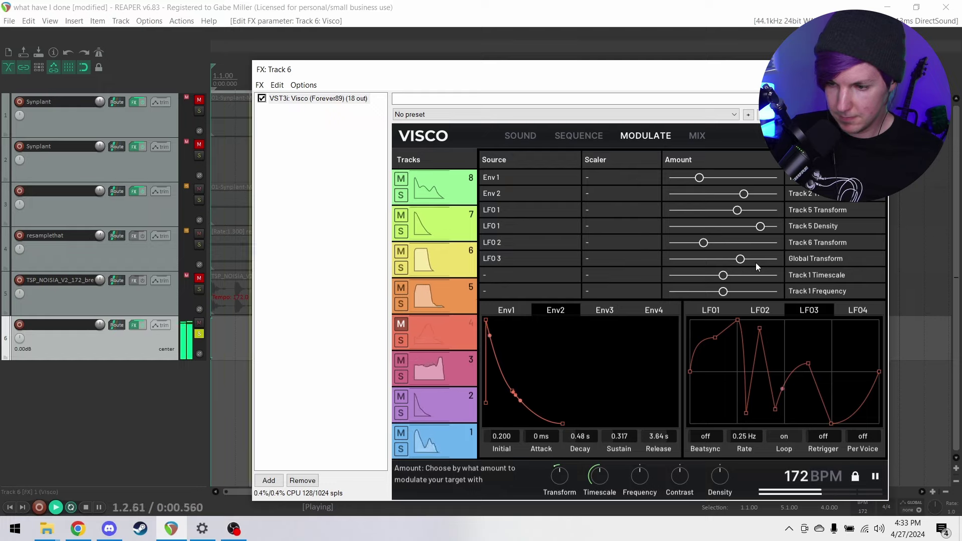
left_click(707, 436)
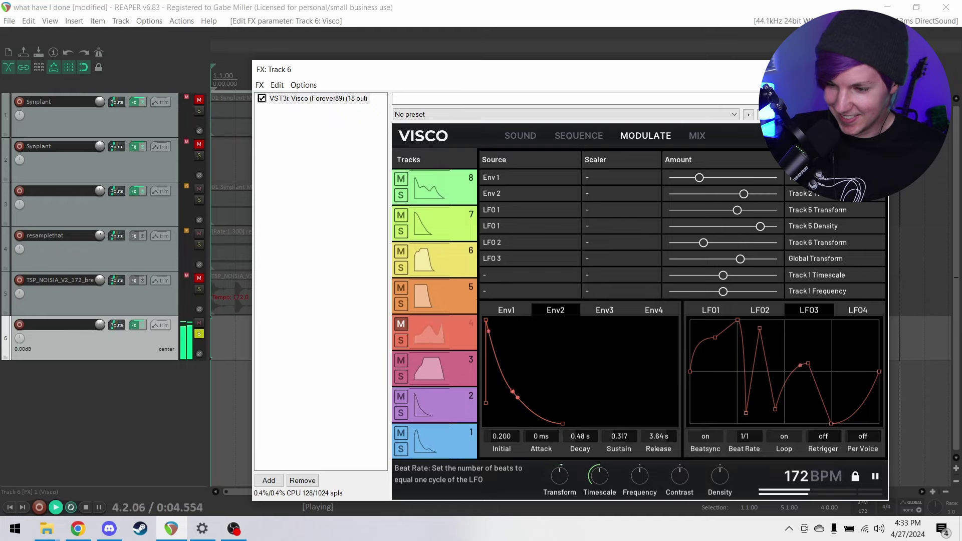
- Set LFO 4 as source of the Track 1 Timescale slot, soften its curve, and retarget LFO 3 to Global Density with a stronger amount
left_click(501, 275)
left_click(498, 387)
left_click(861, 310)
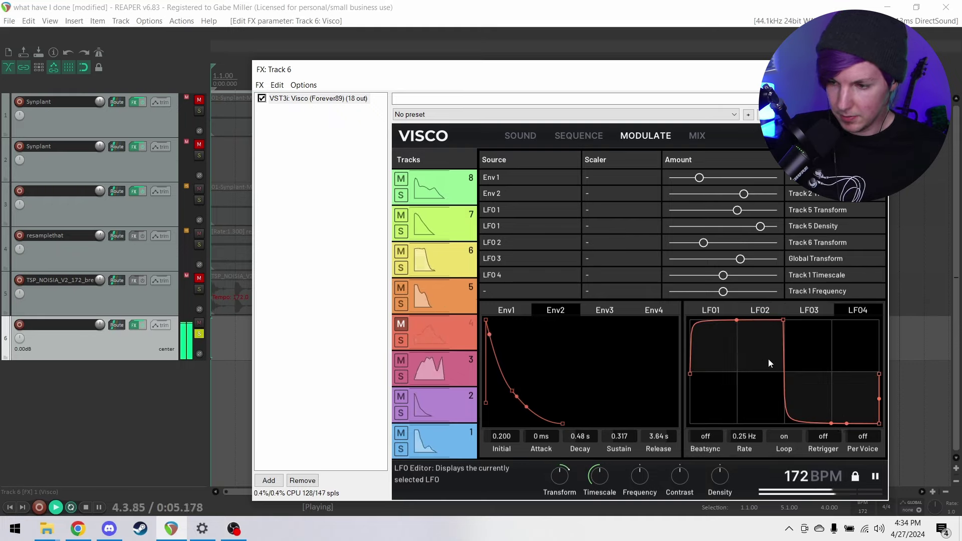
mouse_move(827, 417)
left_mouse_down()
mouse_move(835, 429)
mouse_move(829, 406)
left_mouse_up()
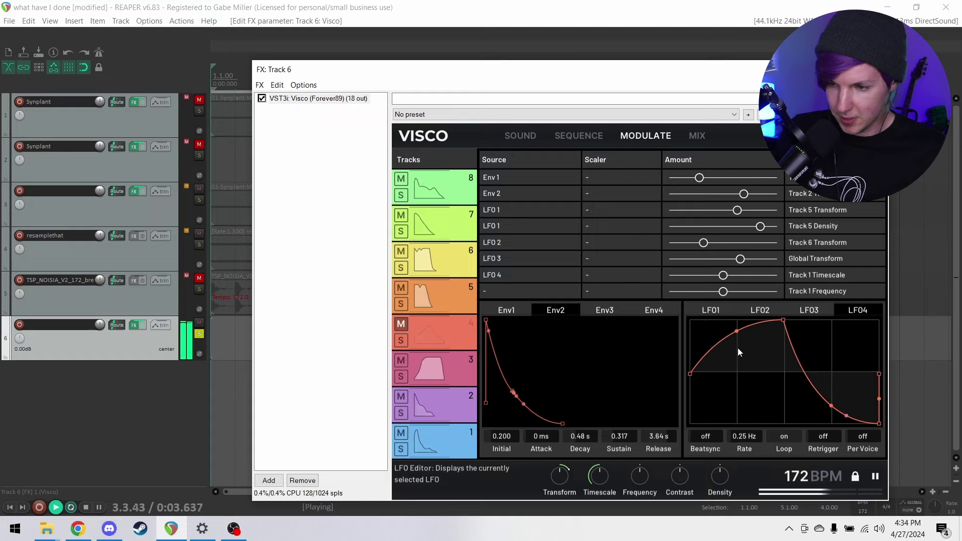
left_click(822, 259)
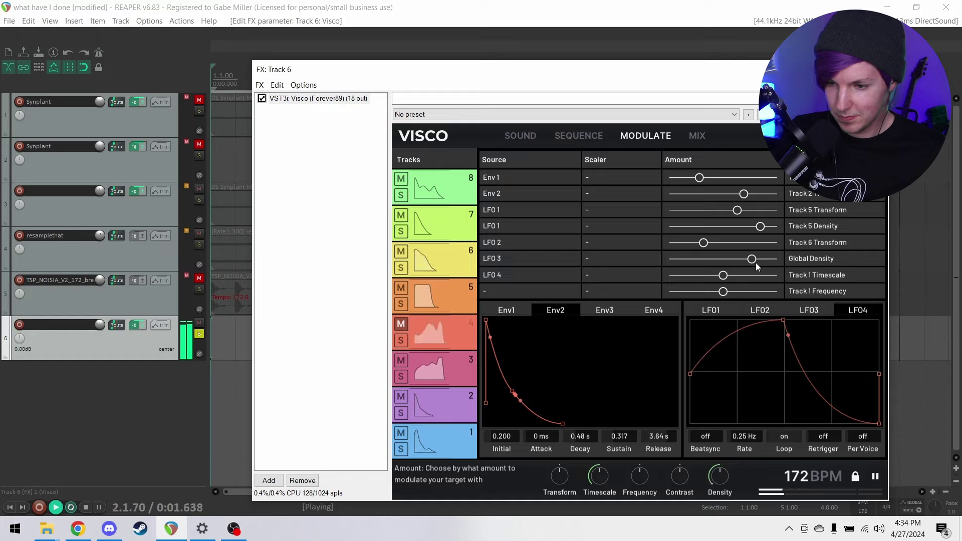
left_click(526, 292)
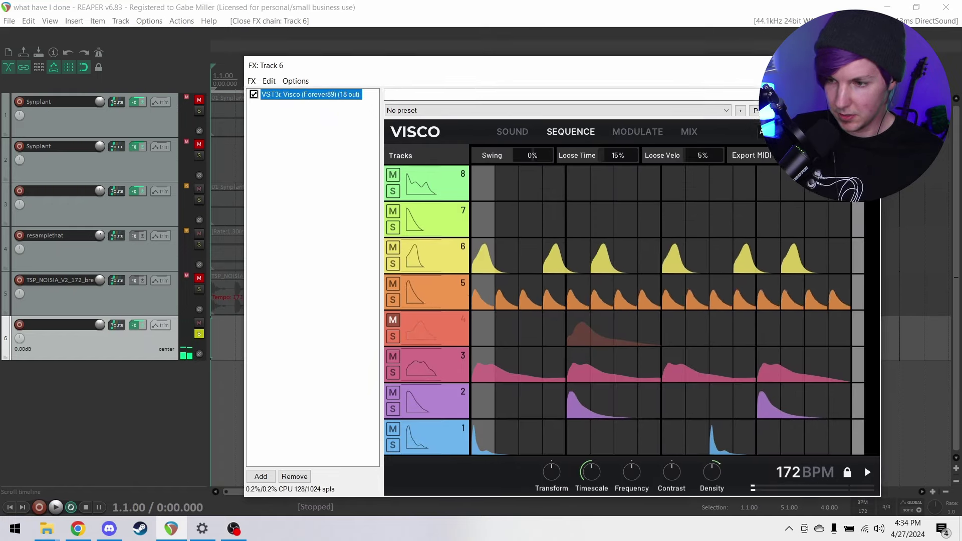
- Shift the Visco window slightly and generate random kits and sequences with Random Dice, playing them back
left_click_drag(822, 66, 815, 63)
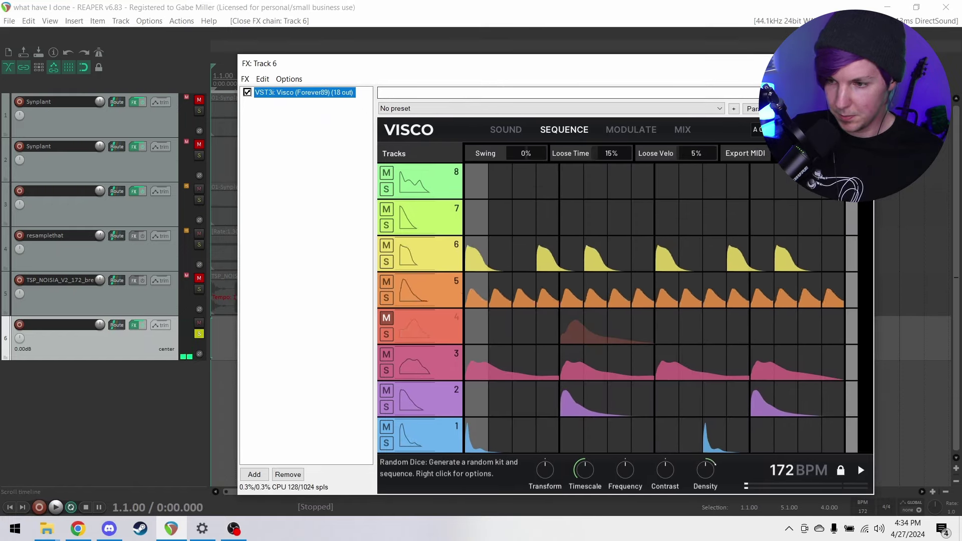
left_click(843, 129)
key("space")
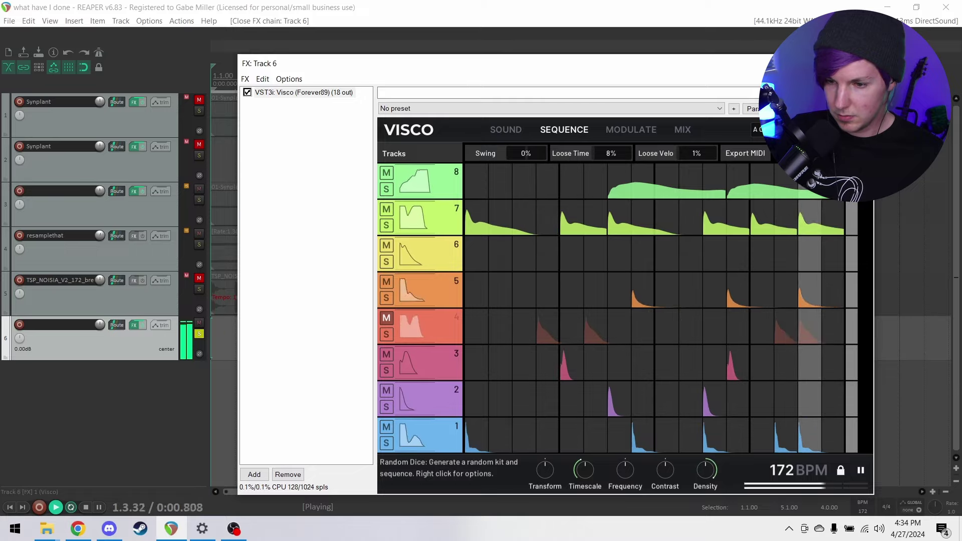
left_click(771, 131)
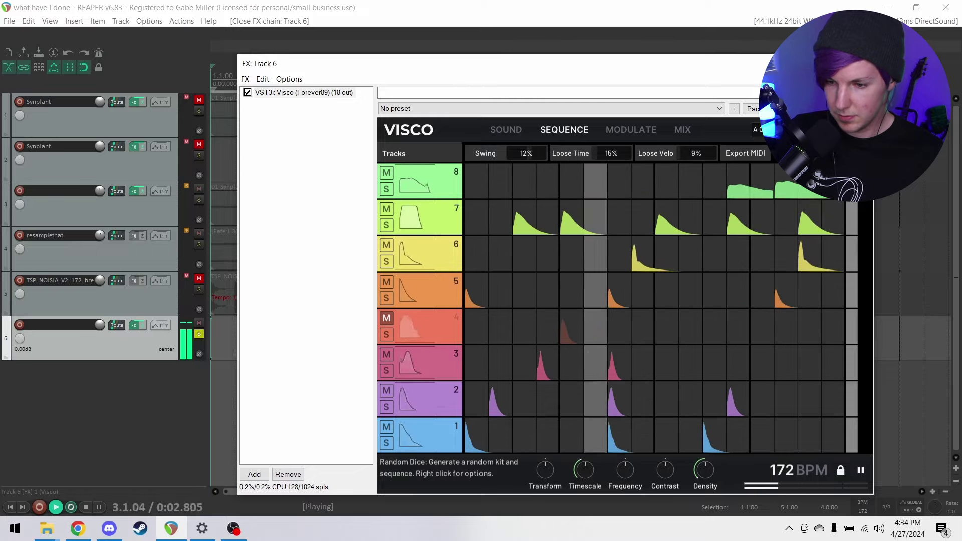
key("space")
key("space")
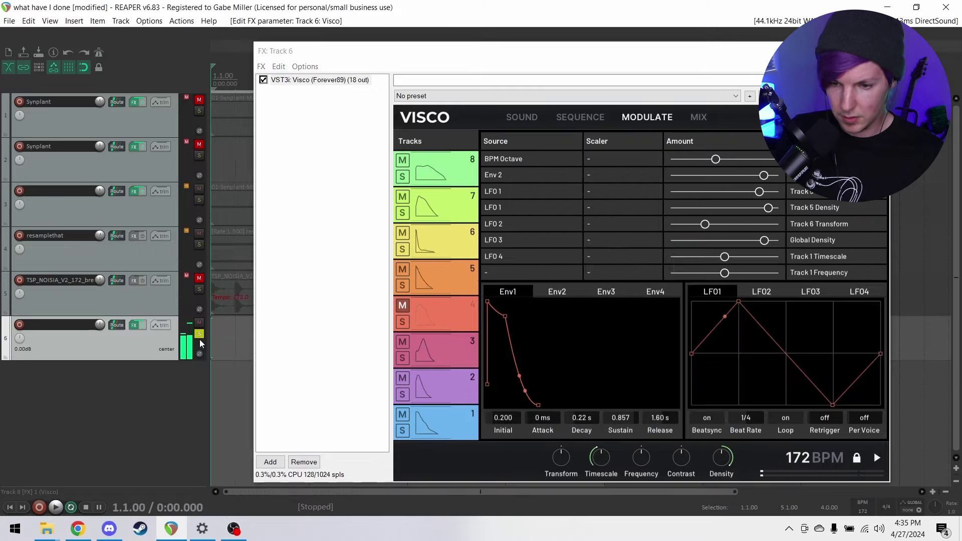
- Unsolo REAPER track 6 to hear the random kit against the other tracks, and solo it again
left_click(198, 334)
key("space")
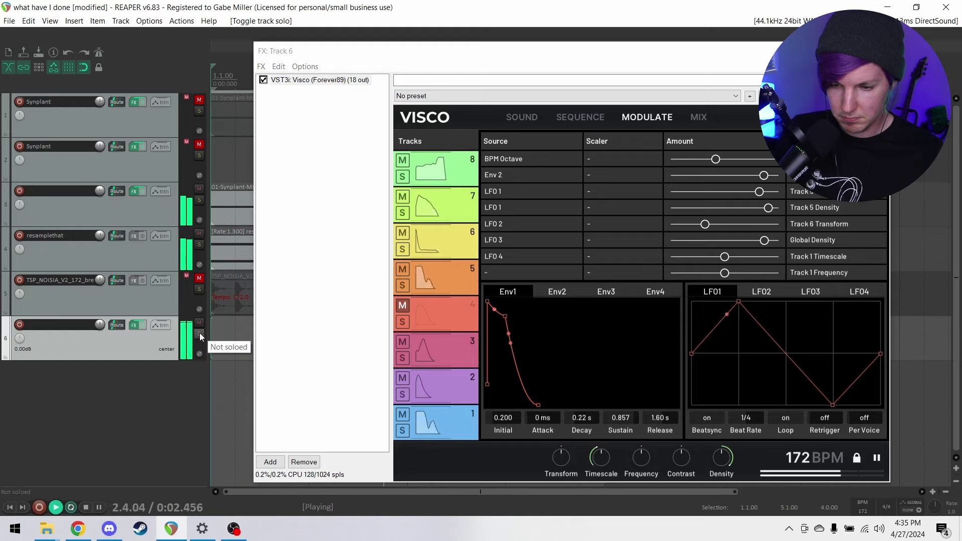
left_click(199, 334)
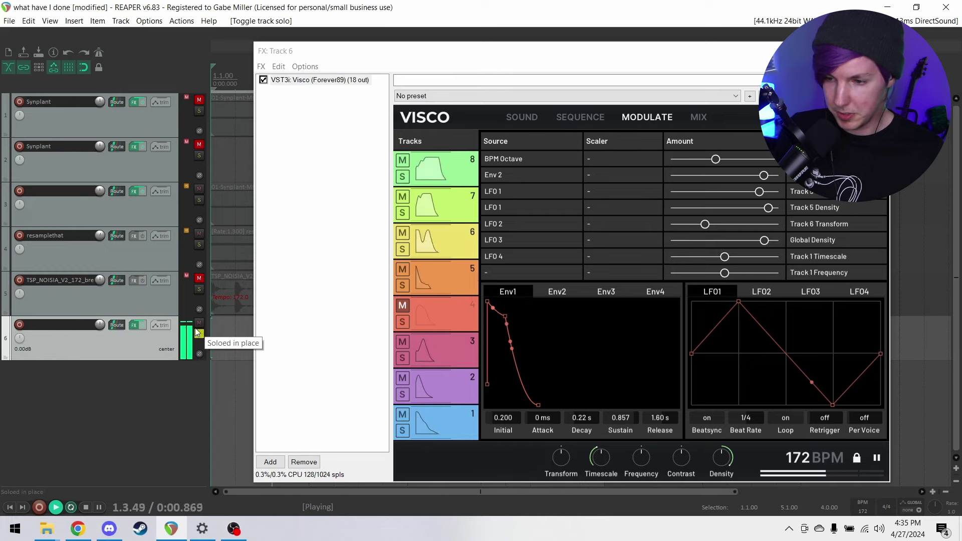
- Generate another random kit and set the BPM Octave modulation amount to about three quarters of its slider range
left_click(855, 117)
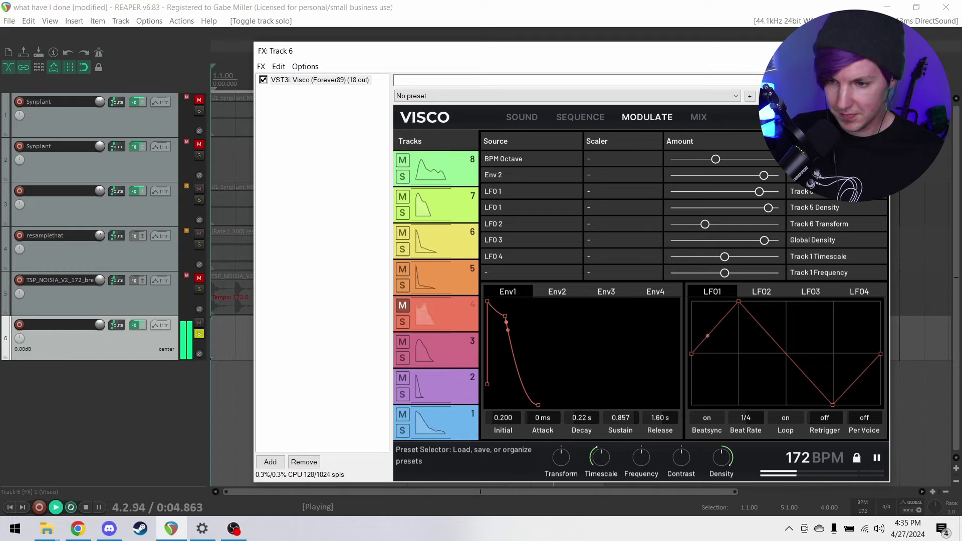
left_click_drag(520, 57, 525, 82)
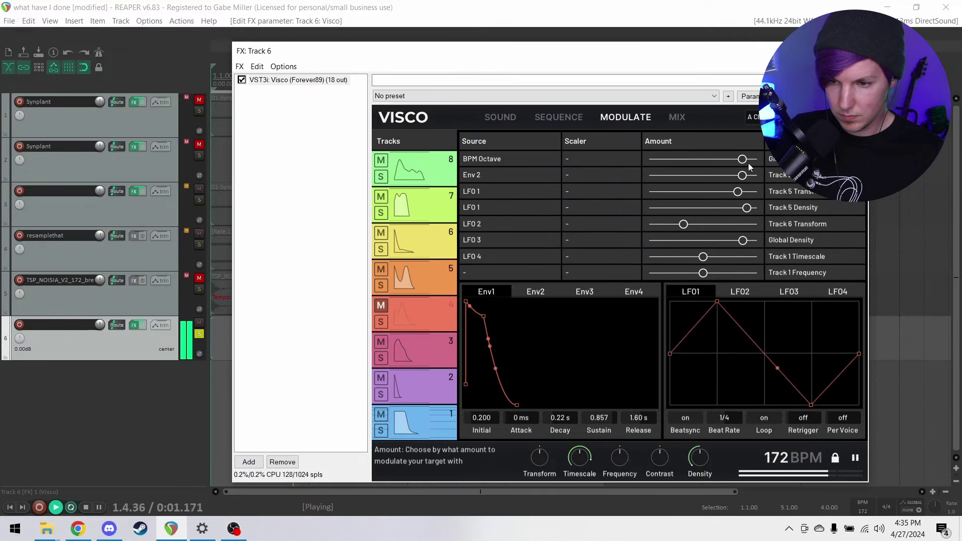
left_click_drag(744, 164, 730, 165)
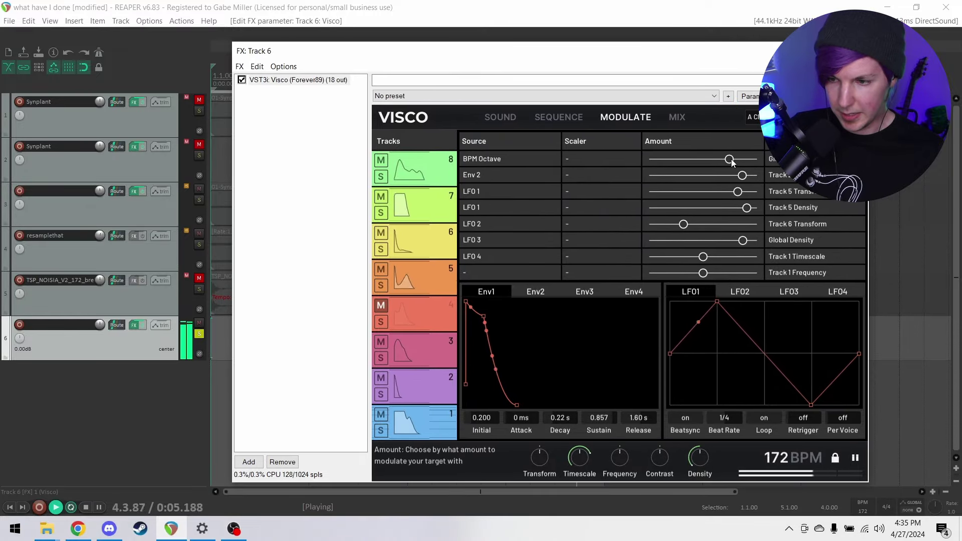
- Remove the two track 7 notes on steps 5 and 13 from the random sequence
left_click(559, 117)
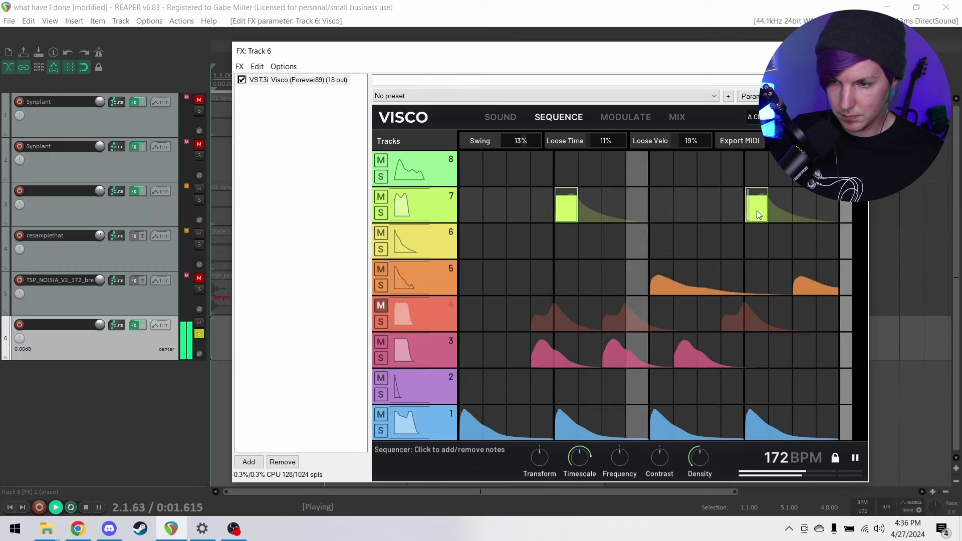
left_click(756, 210)
left_click(566, 211)
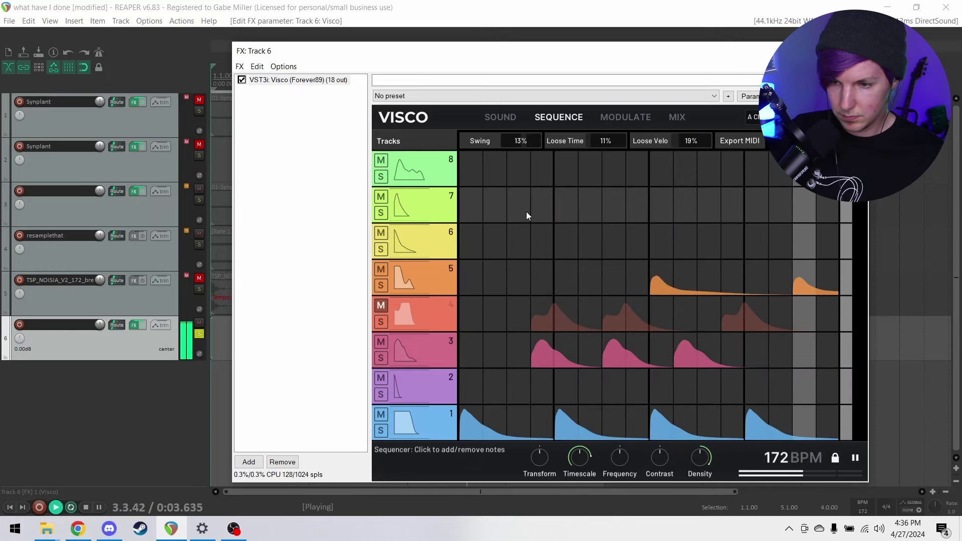
- Add track 7 notes on steps 3, 7, 11 and 15 of the Visco sequence, and review the kit's mix settings
left_click(519, 211)
left_click(613, 207)
left_click(709, 211)
left_click(804, 209)
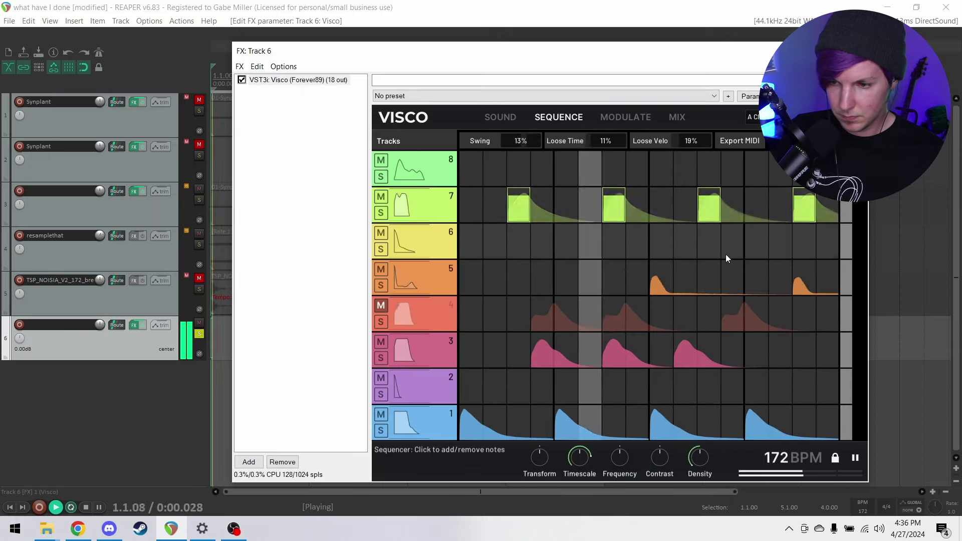
left_click(677, 117)
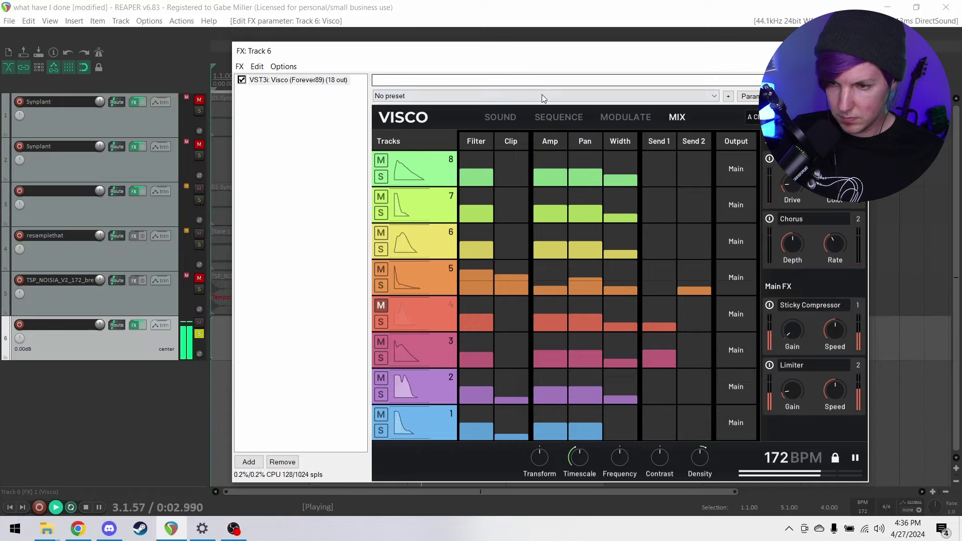
left_click(503, 117)
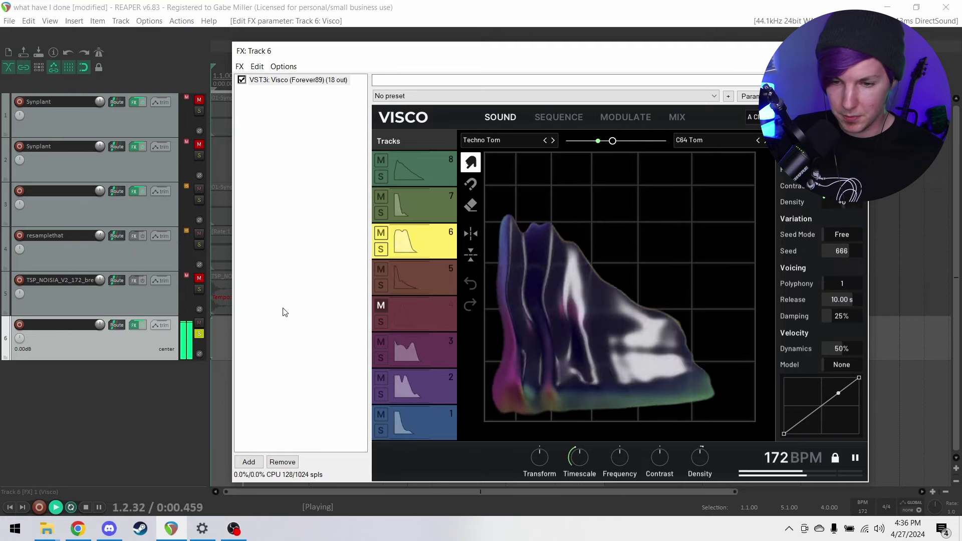
- Stop playback and add the Infiltrator effect after Visco on REAPER track 6, dismissing its demo notice
key("space")
left_click(132, 327)
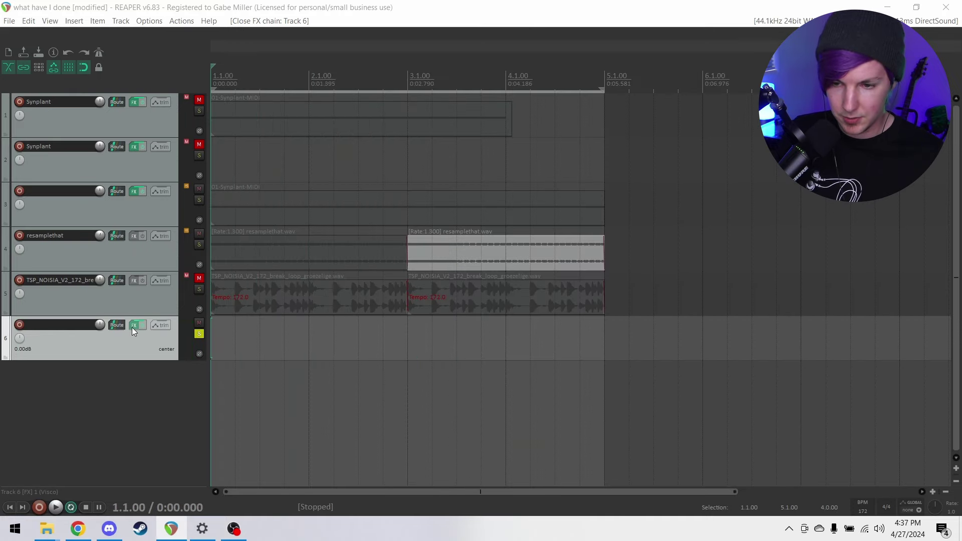
left_click(131, 327)
key("space")
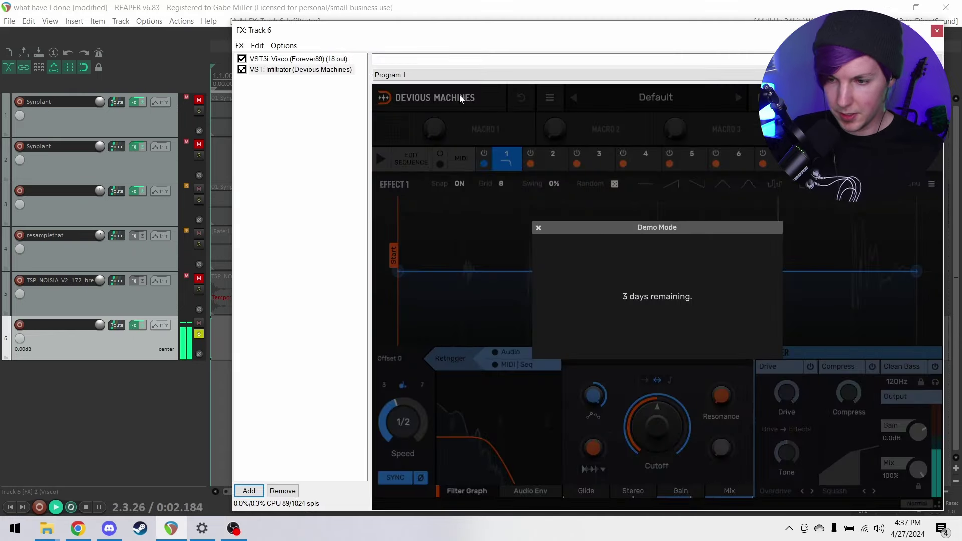
left_click(539, 228)
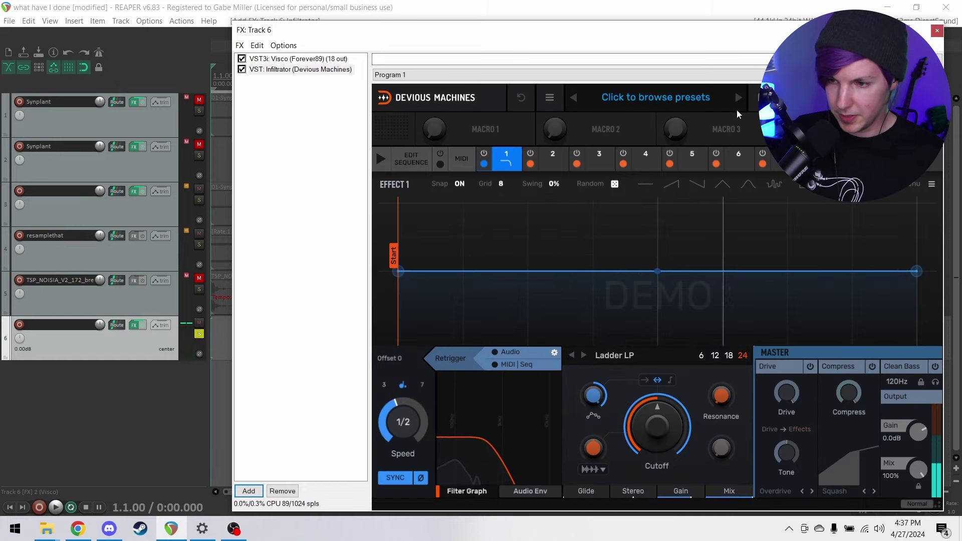
- Try random Infiltrator presets such as Acid Breath and Warp Bass Alien during playback, dismissing the demo notice
left_click(757, 97)
key("space")
left_click(763, 98)
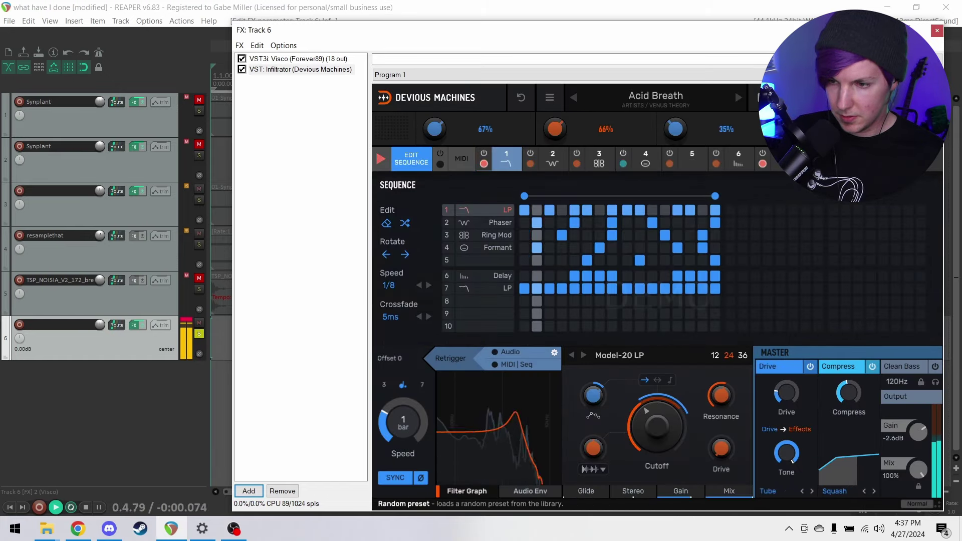
left_click(762, 98)
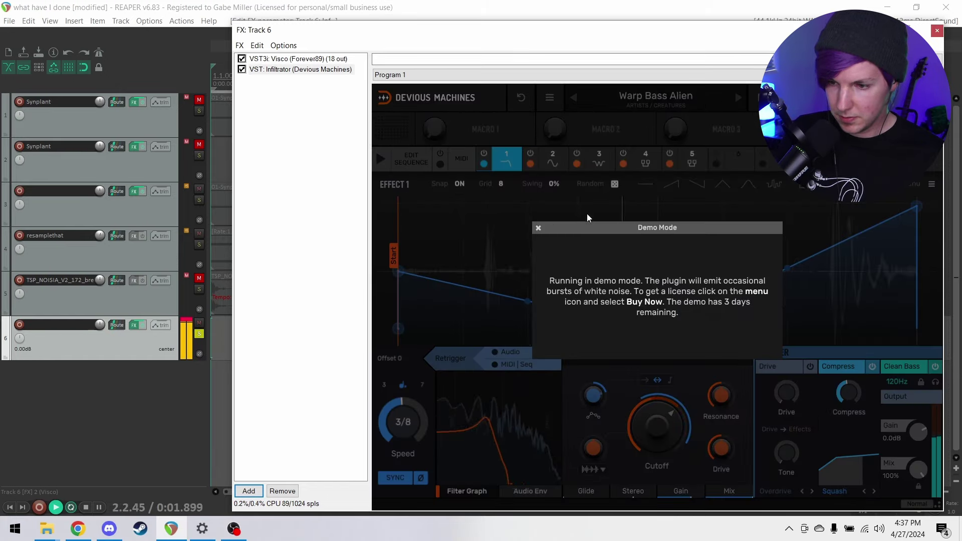
left_click(586, 217)
- Compare the drums with Infiltrator bypassed and enabled, and listen to track 6 unsoloed with the other tracks before soloing it again
left_click(242, 70)
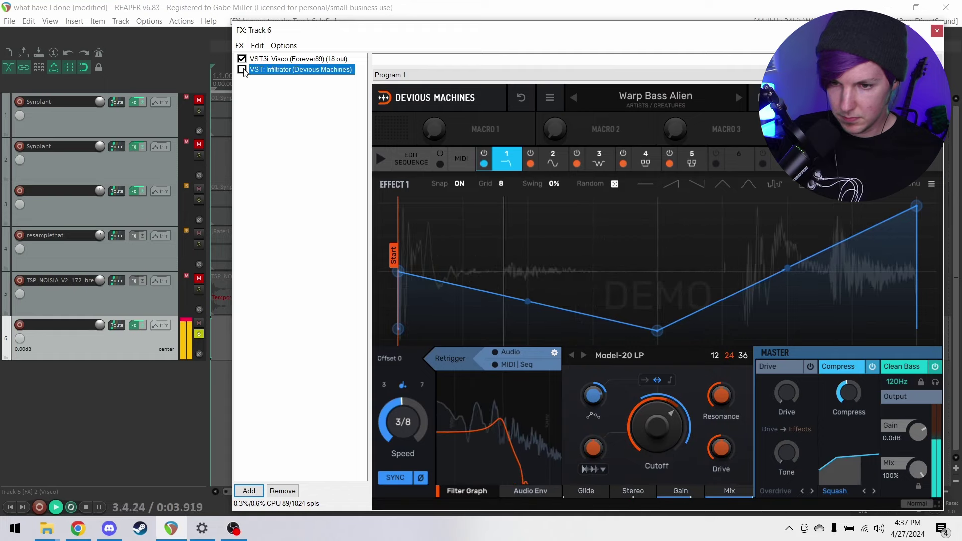
left_click(242, 70)
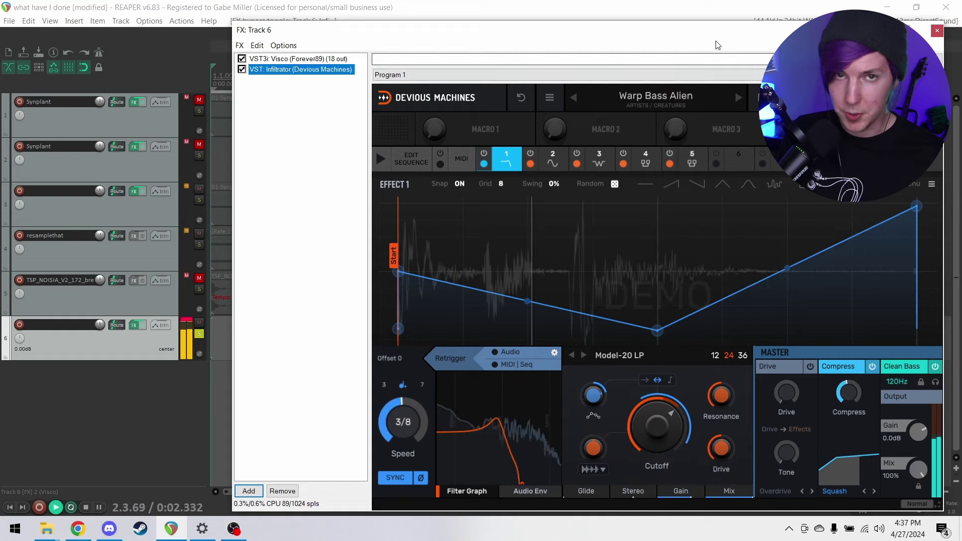
key("space")
left_click(201, 334)
key("space")
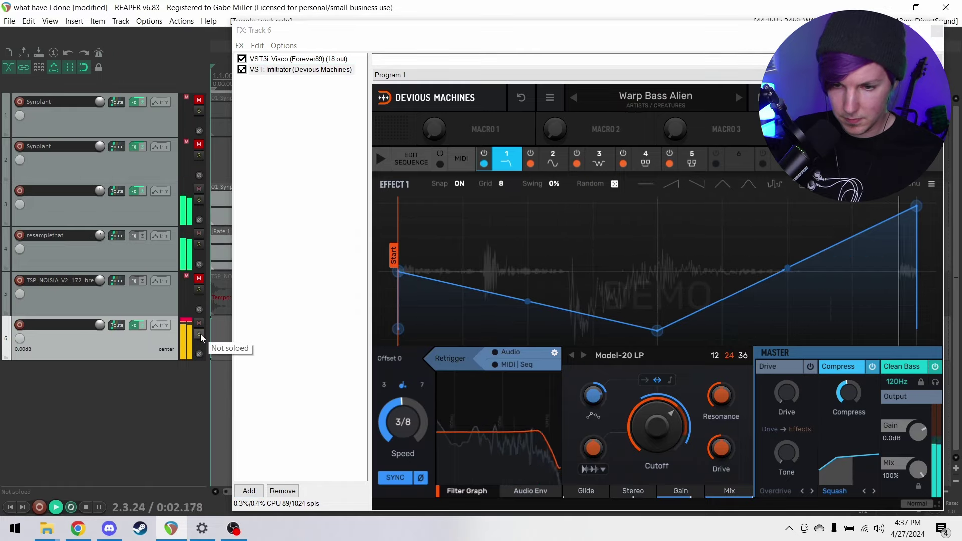
left_click(200, 334)
- Audition Infiltrator's Beat Mashing presets, including Buffer Muncher and Lazer Triplet Fills
left_click(725, 95)
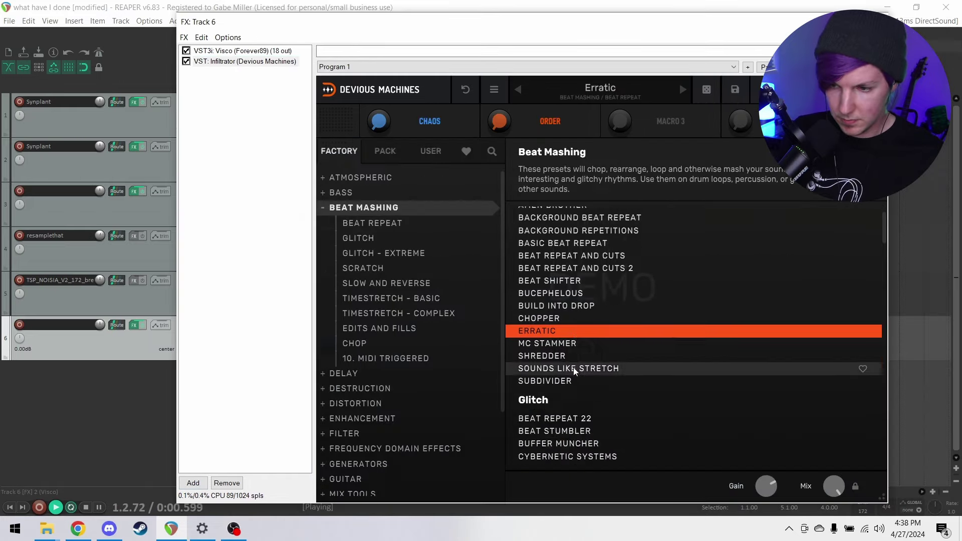
scroll(573, 368, "down", 2)
left_click(589, 381)
scroll(588, 380, "down", 2)
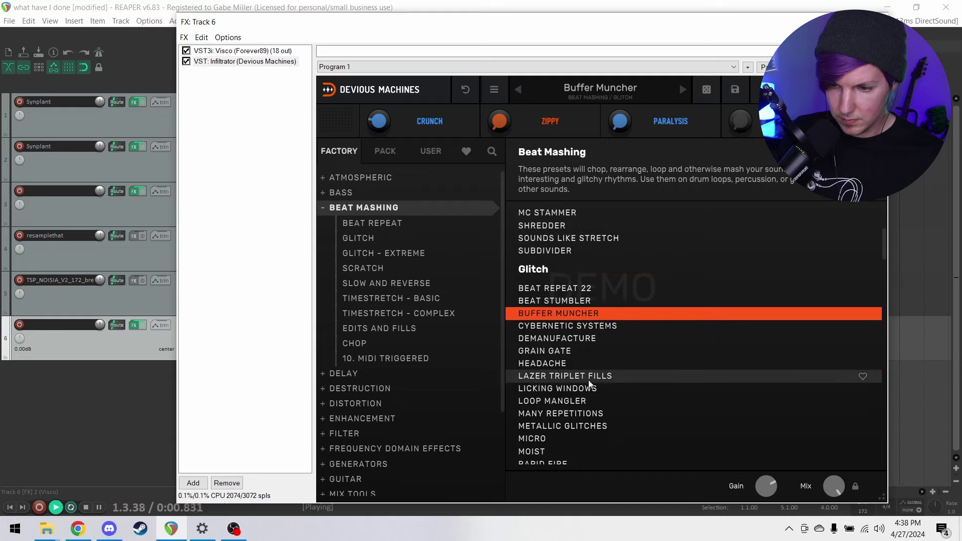
left_click(583, 377)
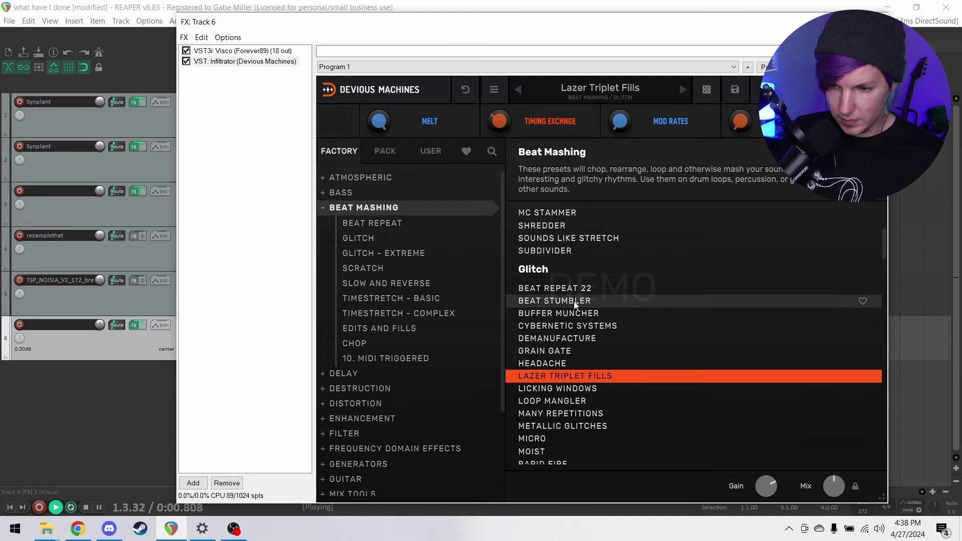
left_click(584, 402)
- Reopen track 6's effect chain, generate a new random kit and sequence in Visco, and return to Infiltrator
left_click(136, 324)
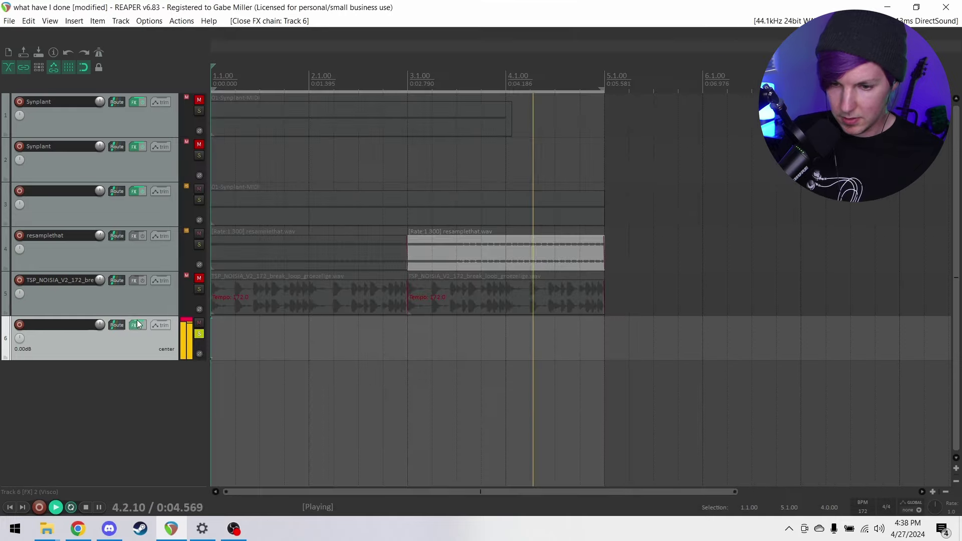
left_click(136, 324)
left_click(275, 95)
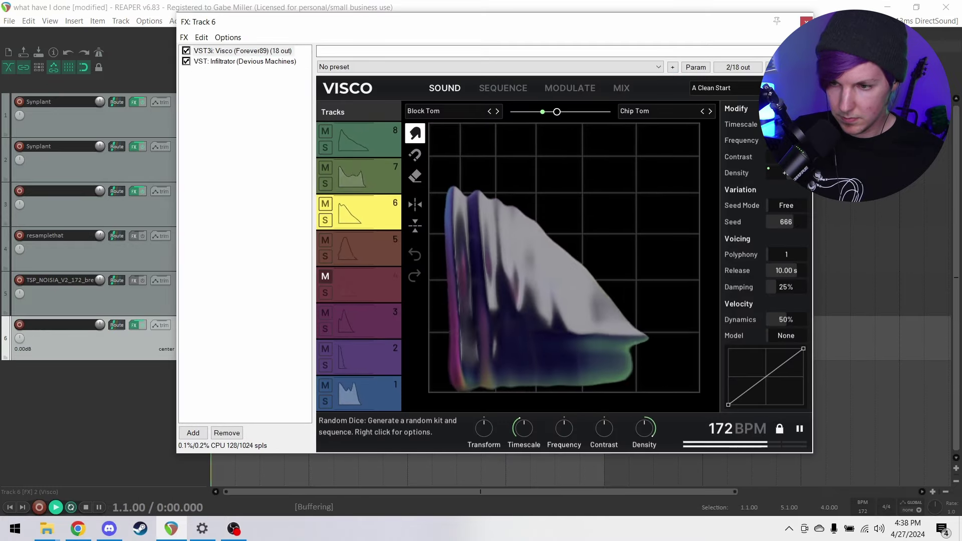
left_click(245, 61)
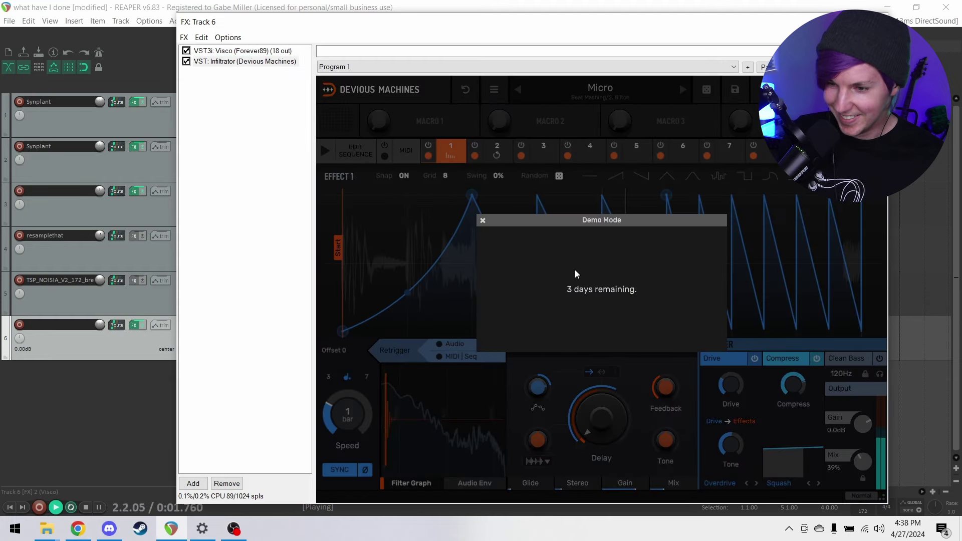
left_click(575, 270)
- Audition the Glitch presets Licking Windows, Squelch Crunch and Beat Repeat 22 on the random kit
left_click(574, 91)
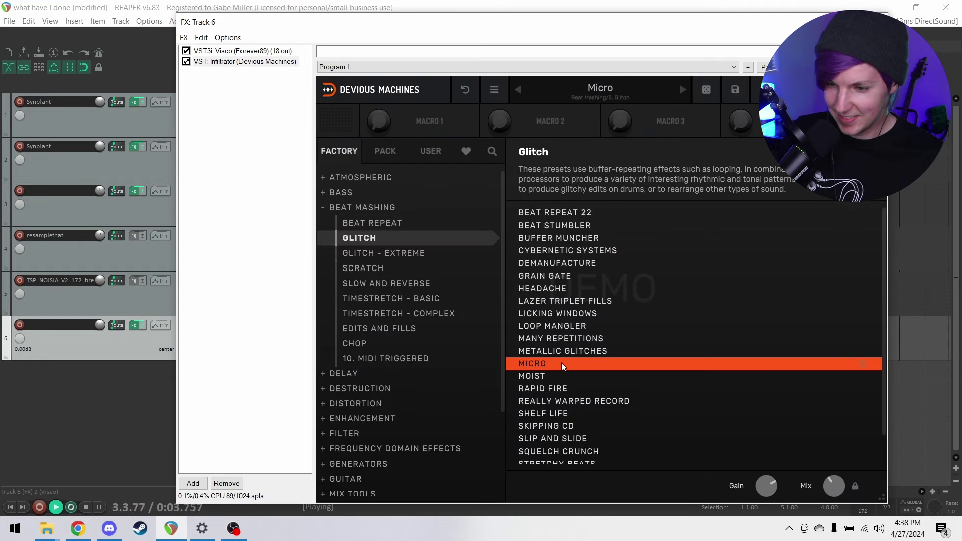
left_click(568, 312)
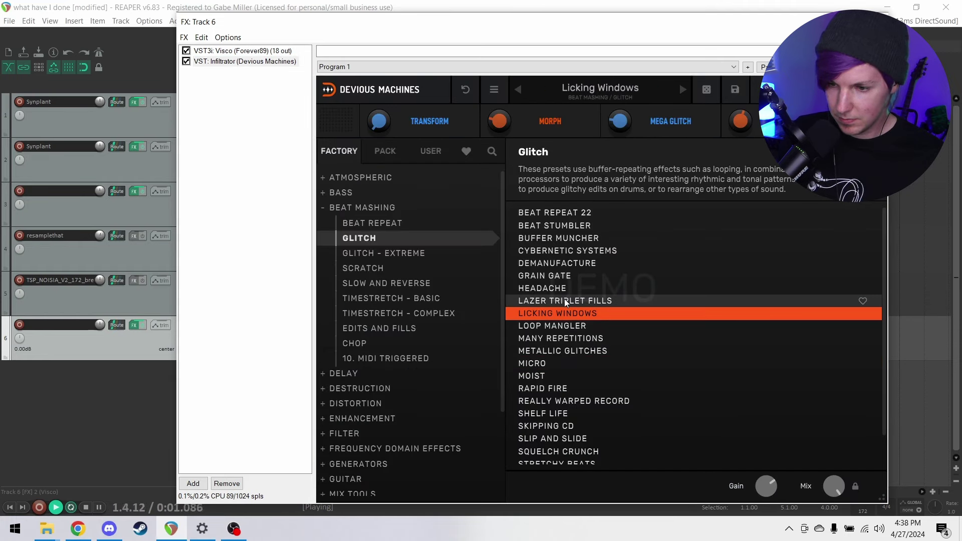
scroll(571, 383, "down", 1)
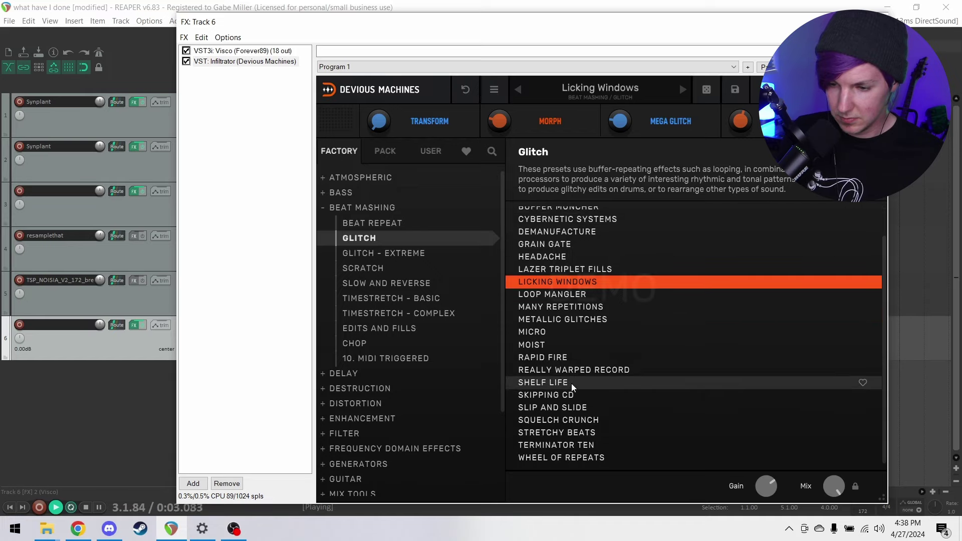
left_click(573, 419)
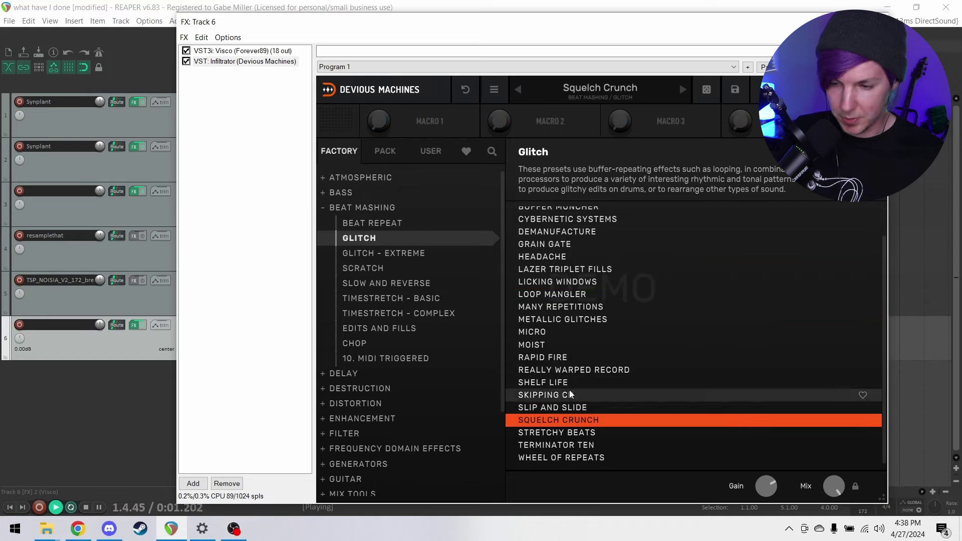
scroll(565, 408, "up", 1)
left_click(560, 212)
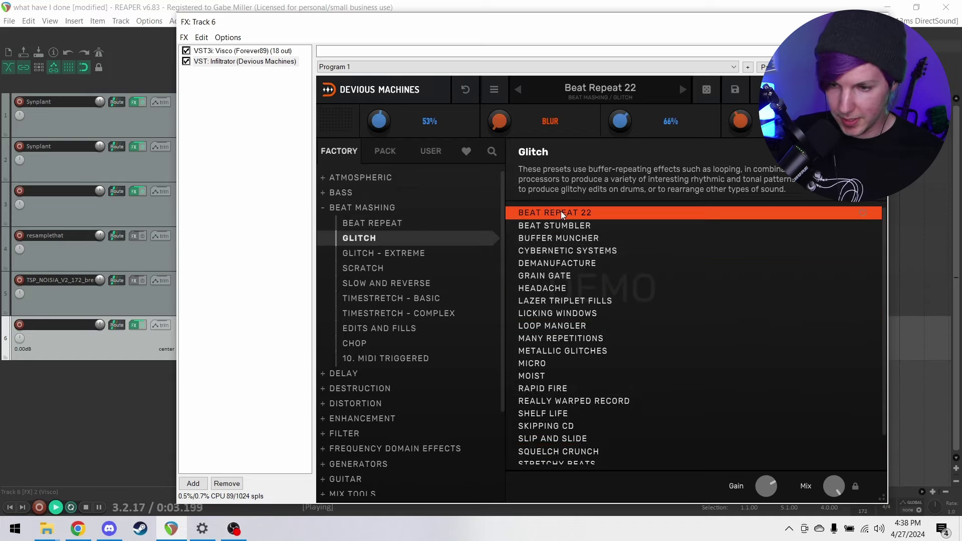
- Load the Beat Repeat preset Erratic in Infiltrator, then close track 6's effect window and stop playback
key("space")
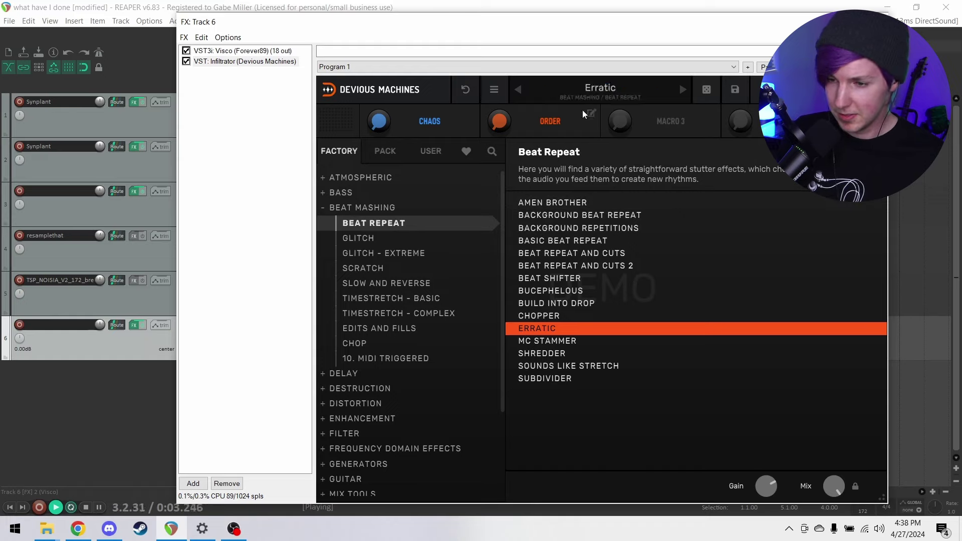
left_click(618, 84)
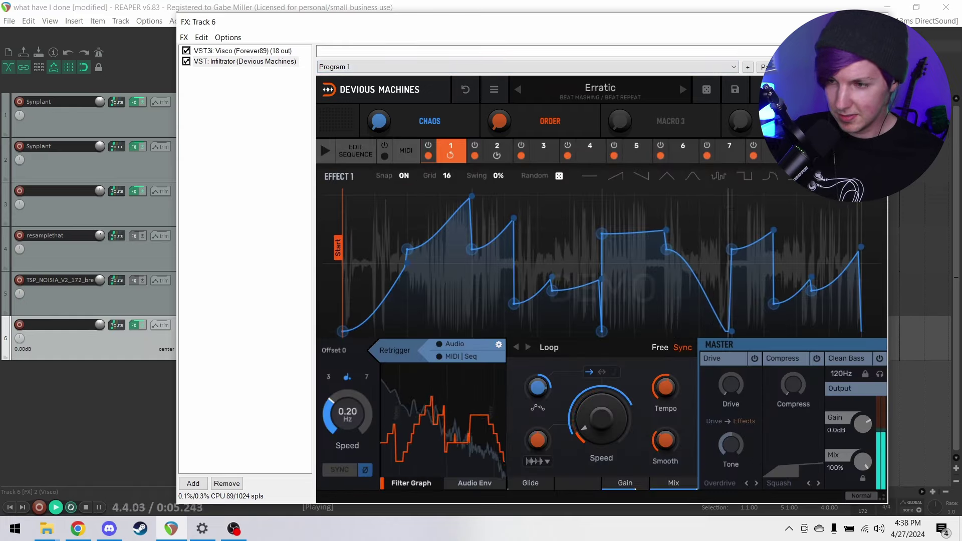
left_click(185, 61)
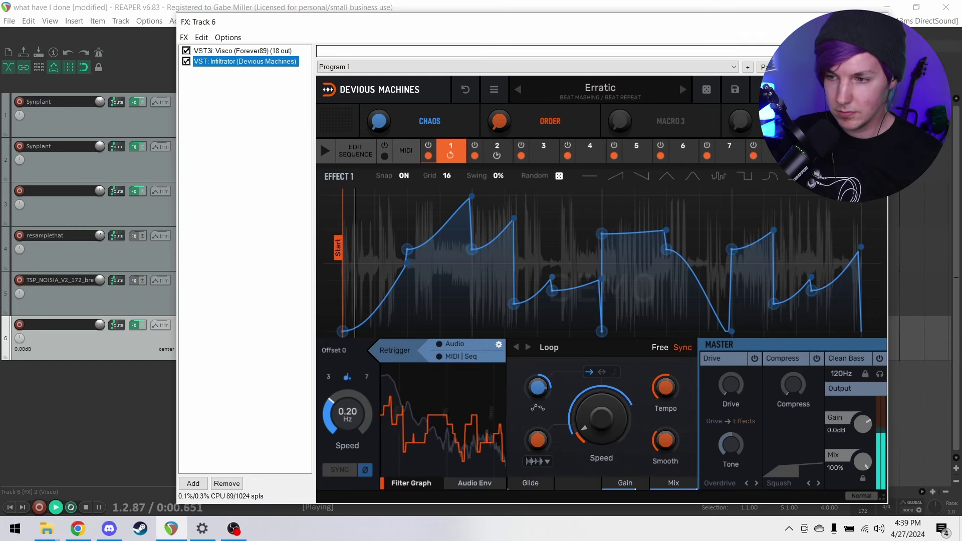
left_click(874, 21)
key("space")
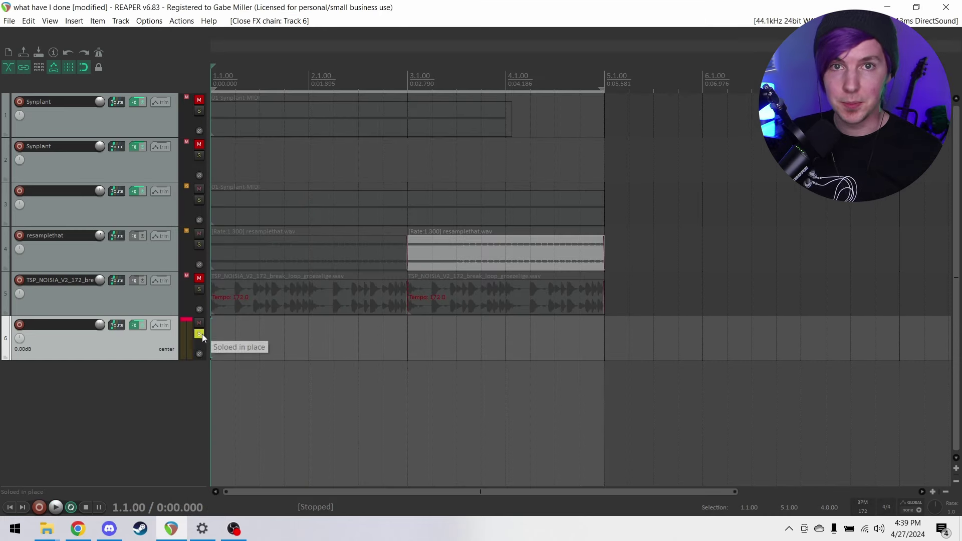